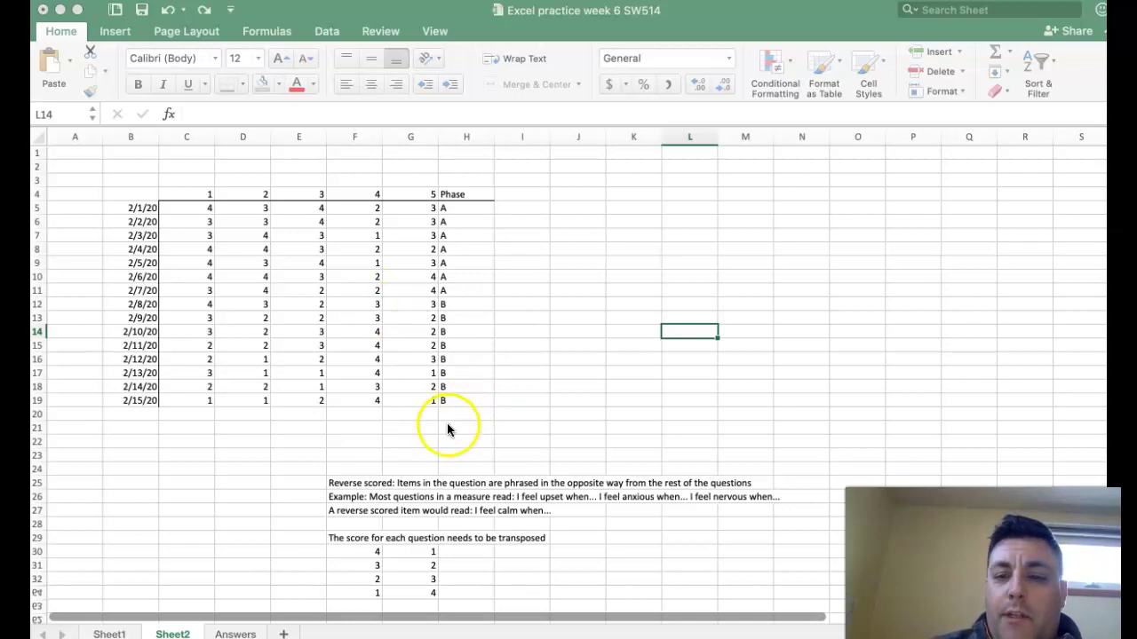
Enter example scores 5, 4, 3, 2 and 1 down cells J29:J33, beside the note on transposing scores.
click(341, 480)
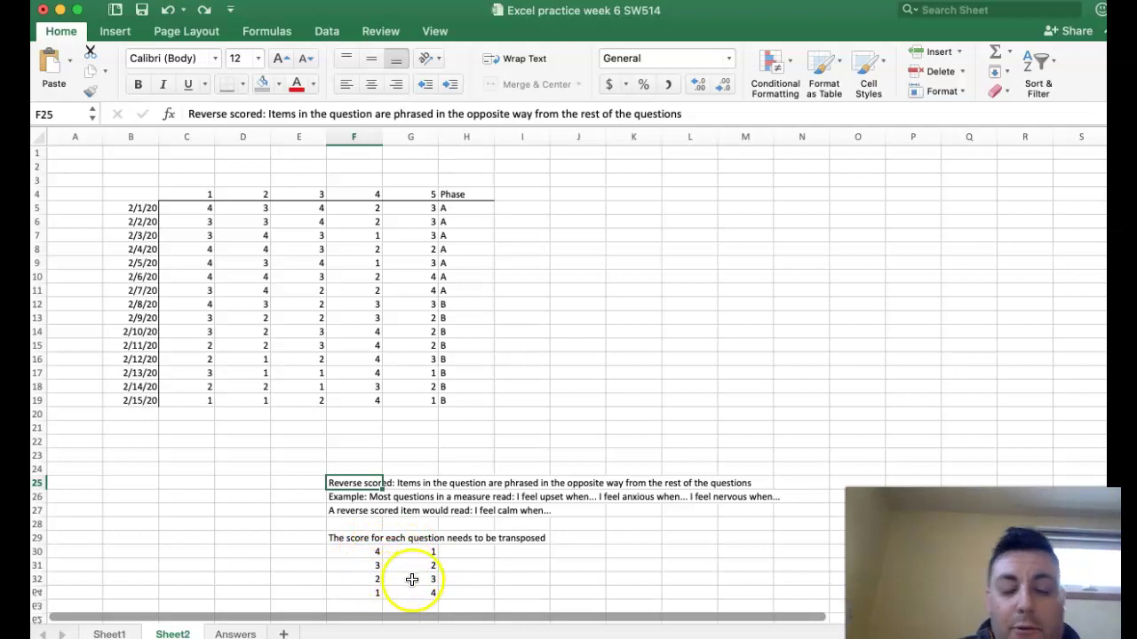
click(583, 552)
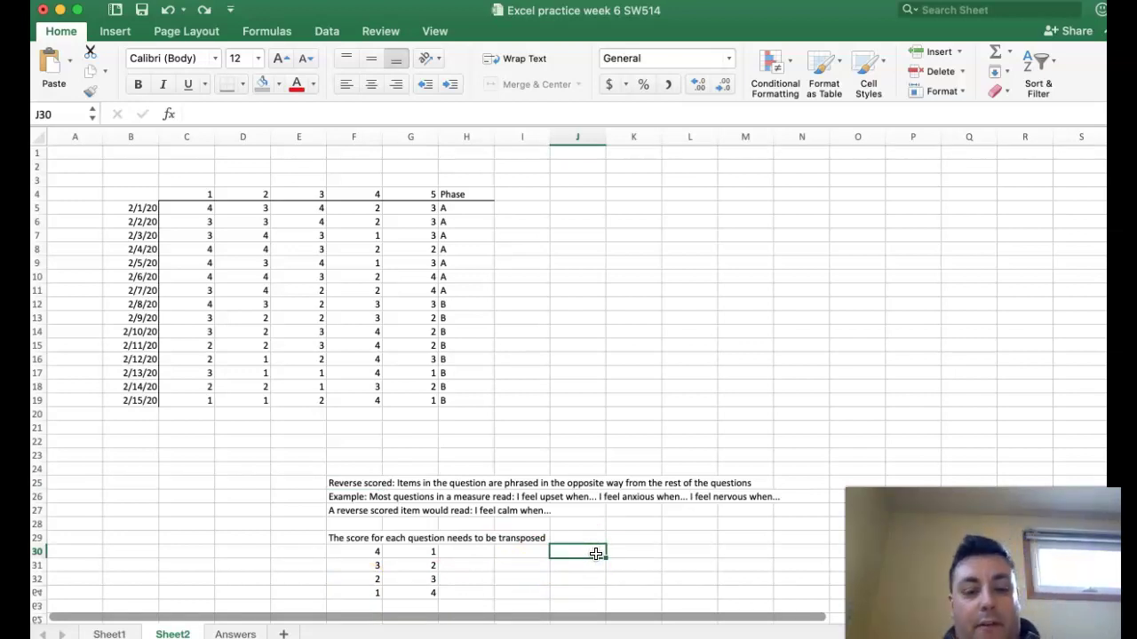
key(Up)
text(5)
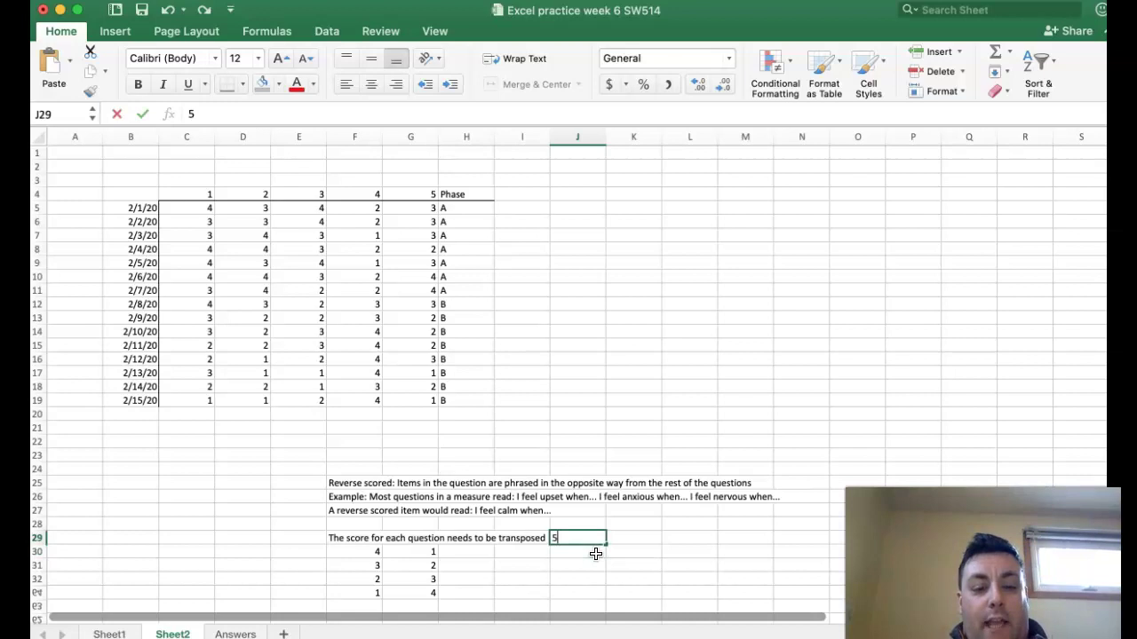
key(Return)
text(4)
key(Return)
text(3)
key(Return)
text(2)
key(Return)
text(1)
key(Tab)
Enter the matching reversed scores 1, 2, 3, 4 and 5 down cells K29:K33.
key(Up)
key(Up)
key(Up)
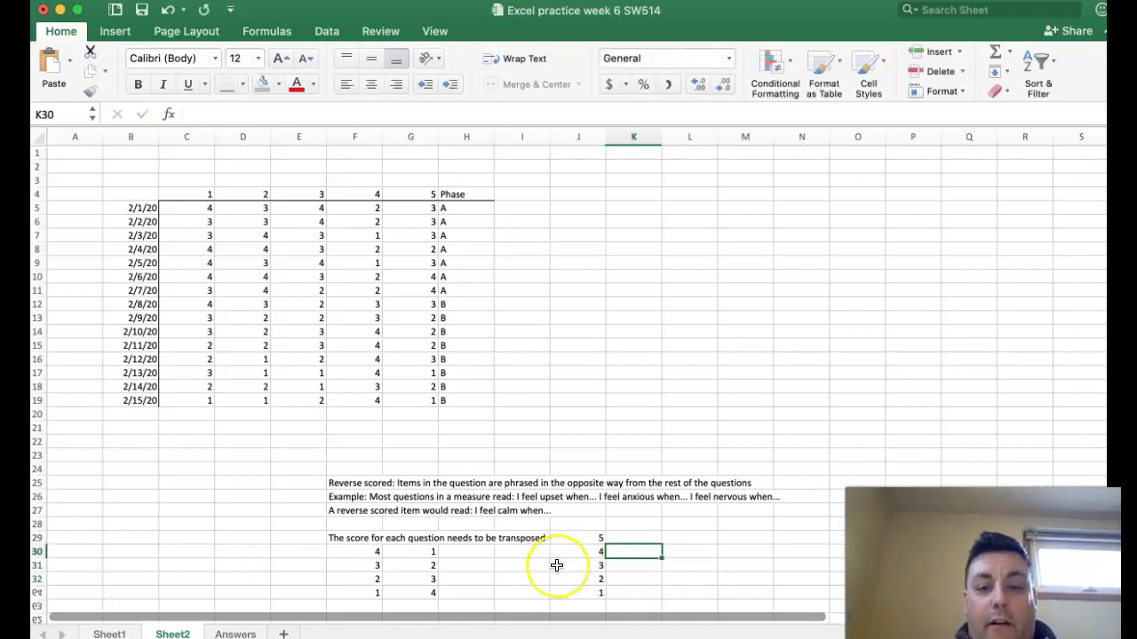
key(Up)
text(1)
key(Return)
text(2)
key(Return)
text(3)
key(Return)
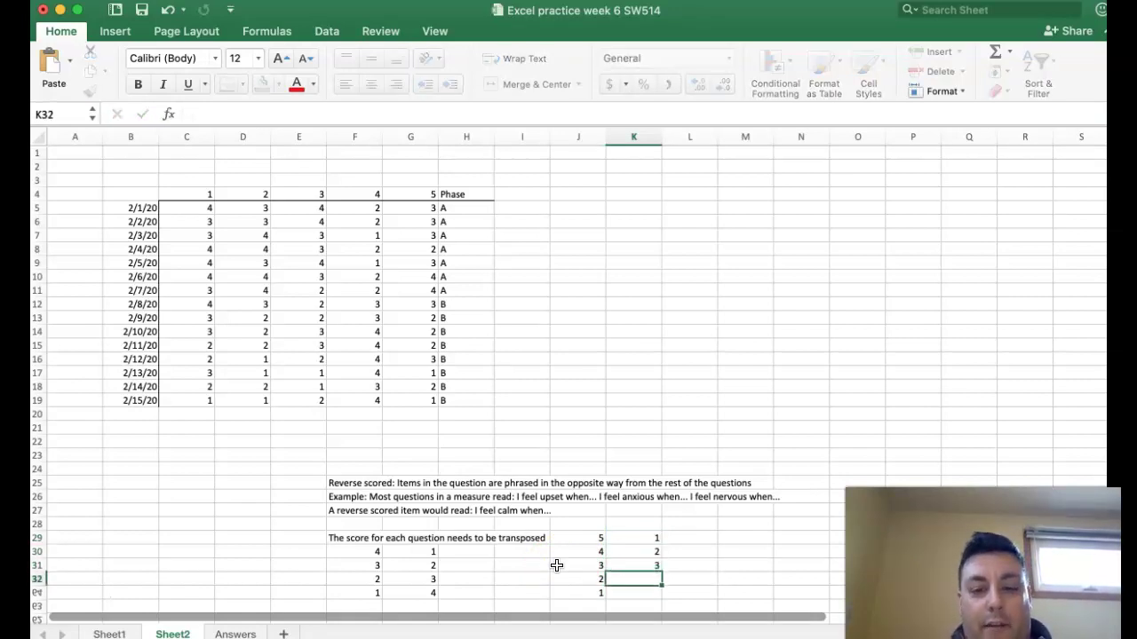
text(4)
key(Return)
text(5)
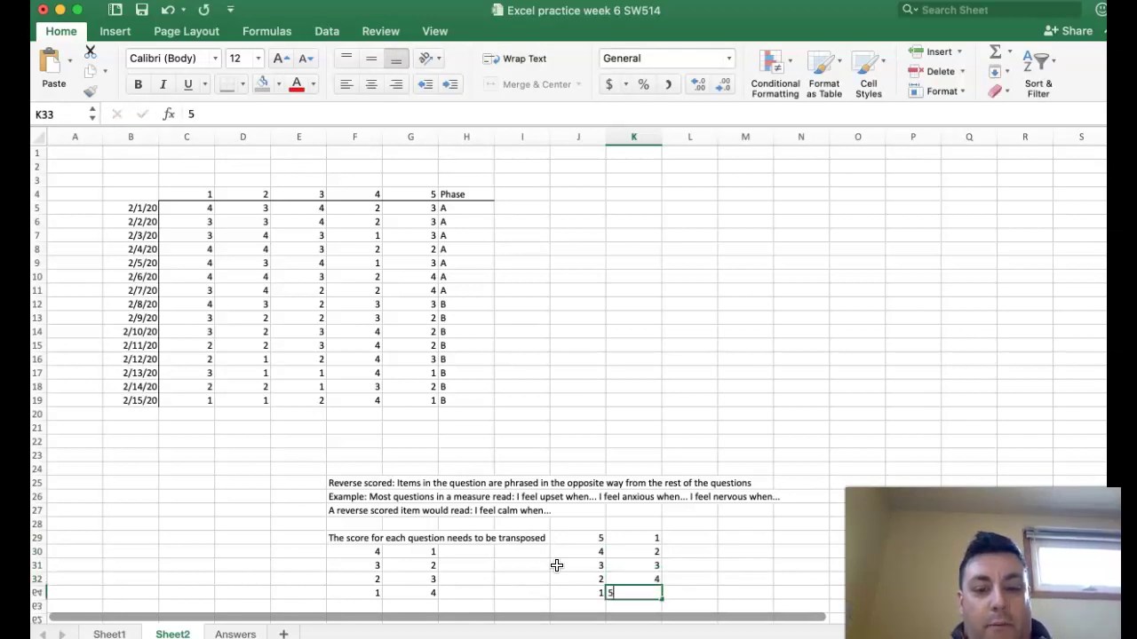
key(Tab)
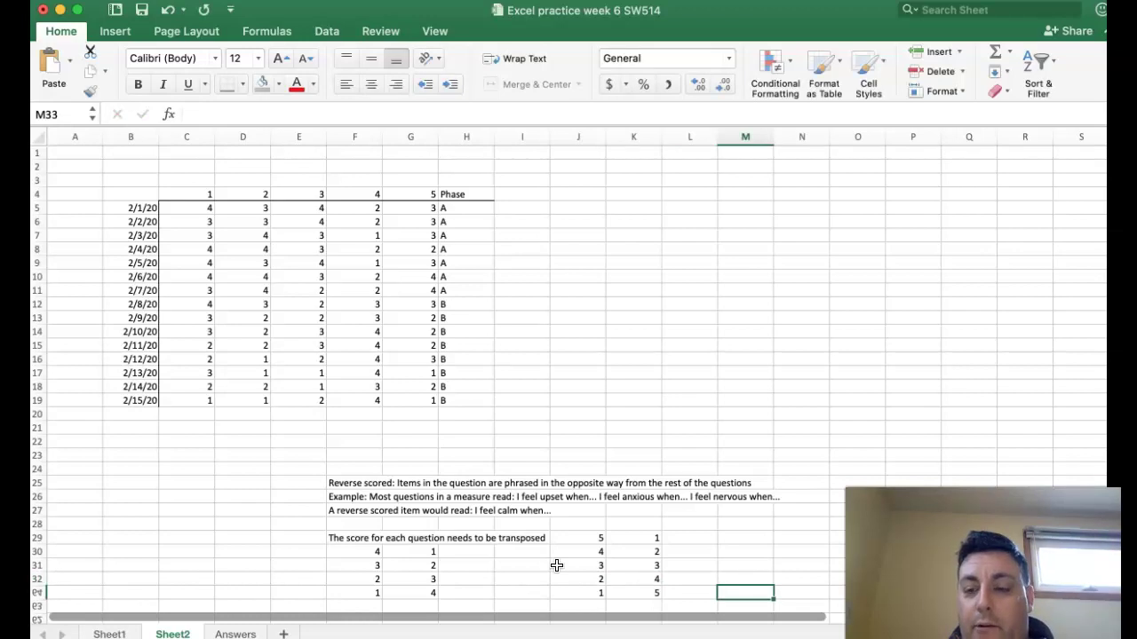
Enter a three-point example scale of 1, 2 and 3 down cells M29:M31.
key(Up)
key(Up)
key(Up)
key(Up)
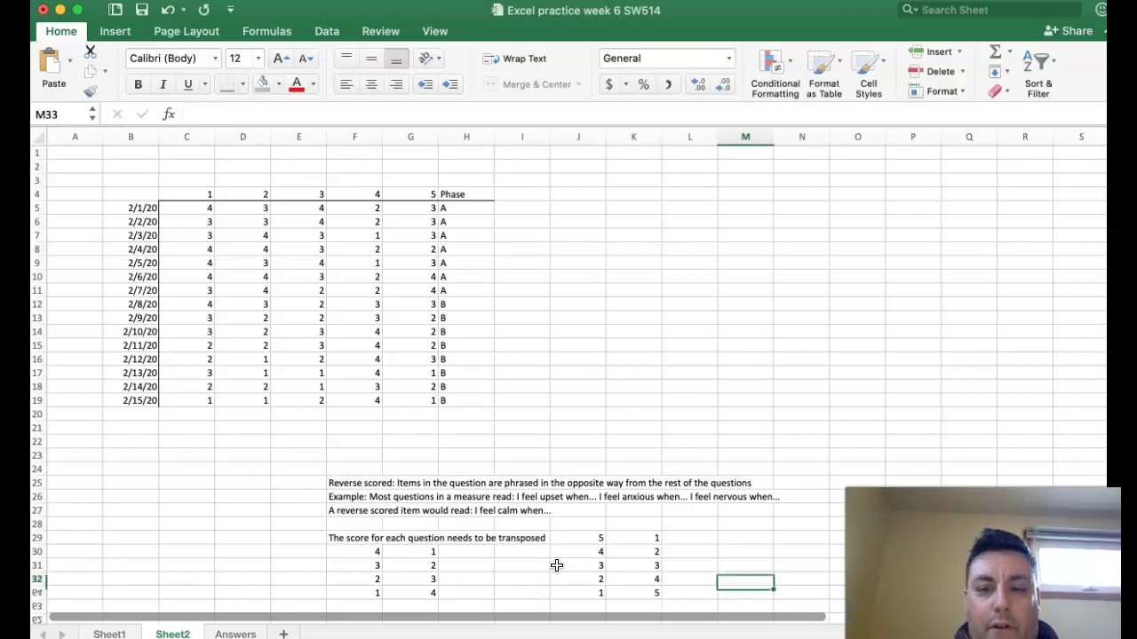
key(Left)
key(Right)
text(1)
key(Return)
text(23)
key(Right)
key(Left)
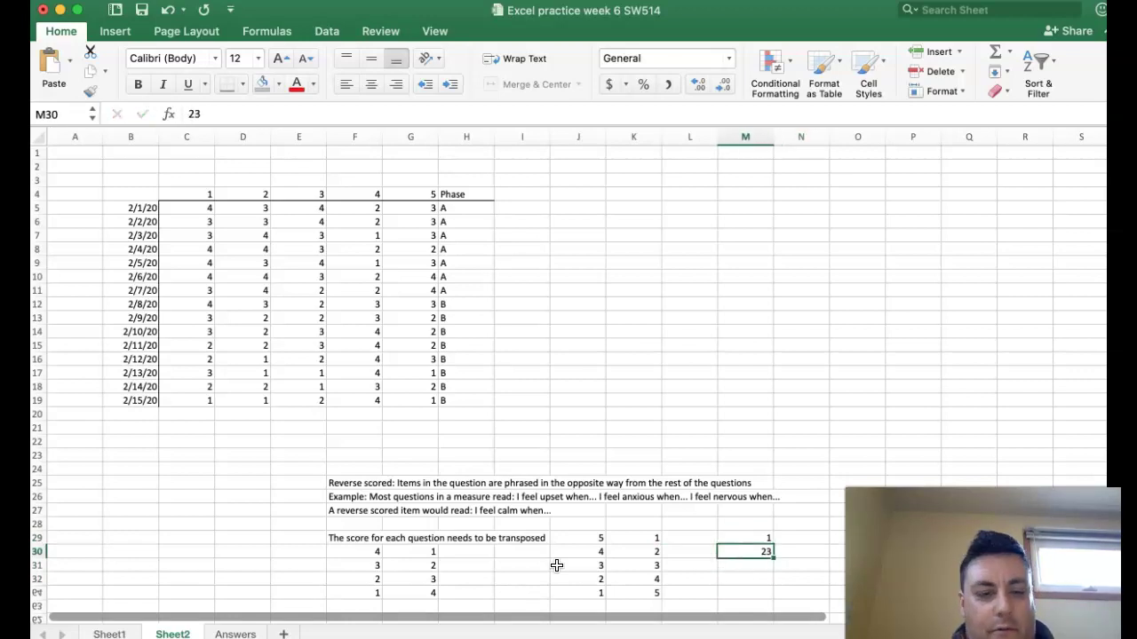
text(2)
key(Return)
text(3)
key(Right)
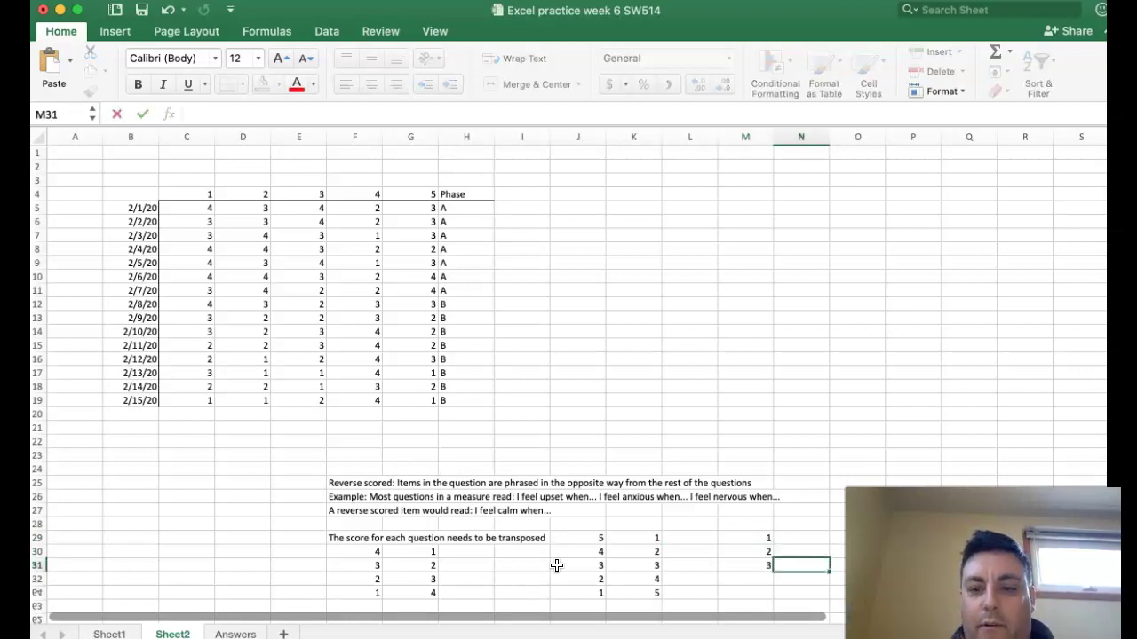
Enter the reversed three-point scores 3, 2 and 1 down cells N29:N31.
key(Up)
key(Up)
text(3)
key(Return)
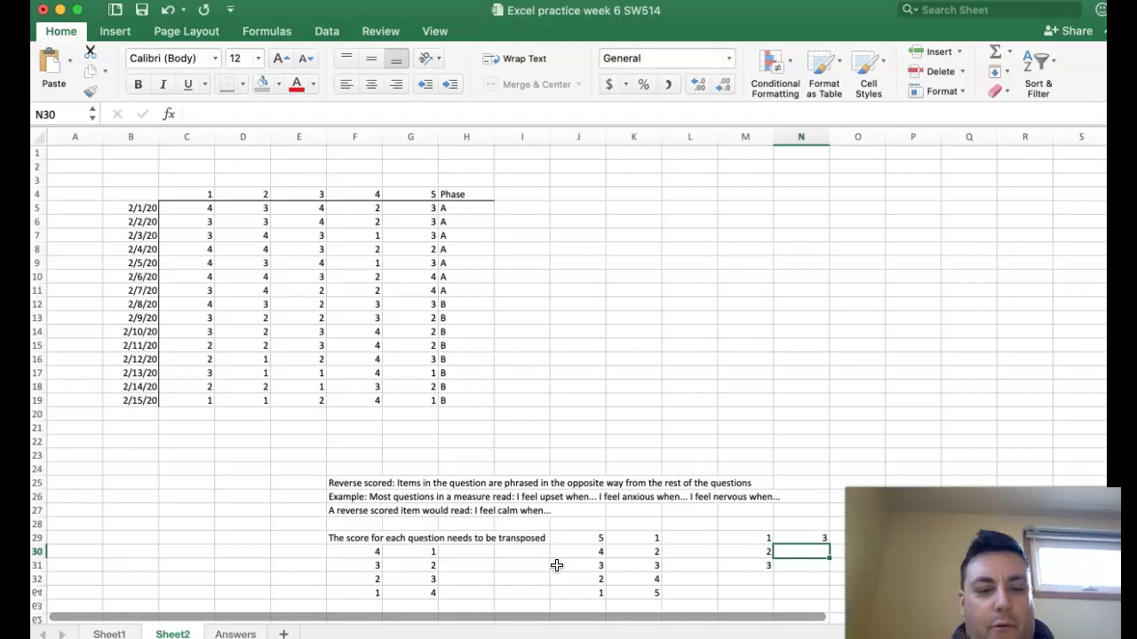
text(2)
key(Return)
text(1)
key(Up)
Clear the three-point example scores from M29:N31.
key(Up)
key(Down)
key(Delete)
key(Down)
key(Delete)
key(Left)
key(Up)
key(Delete)
key(Up)
key(Delete)
key(Down)
key(Down)
key(Delete)
Clear the reversed five-point example scores from K29:K33.
key(Left)
key(Left)
key(Delete)
key(Up)
key(Delete)
key(Up)
key(Delete)
key(Down)
key(Down)
key(Down)
key(Delete)
key(Down)
key(Delete)
Clear the original five-point example scores from J29:J33.
key(Up)
key(Left)
key(Down)
key(Delete)
key(Up)
key(Delete)
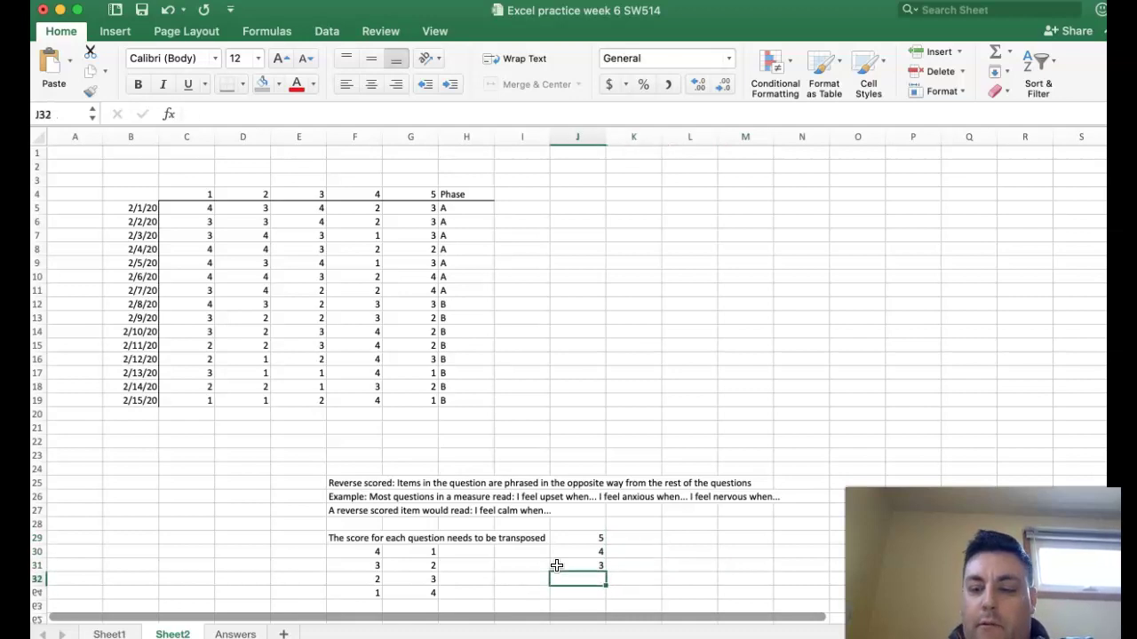
key(Up)
key(Delete)
key(Up)
key(Delete)
key(Up)
key(Delete)
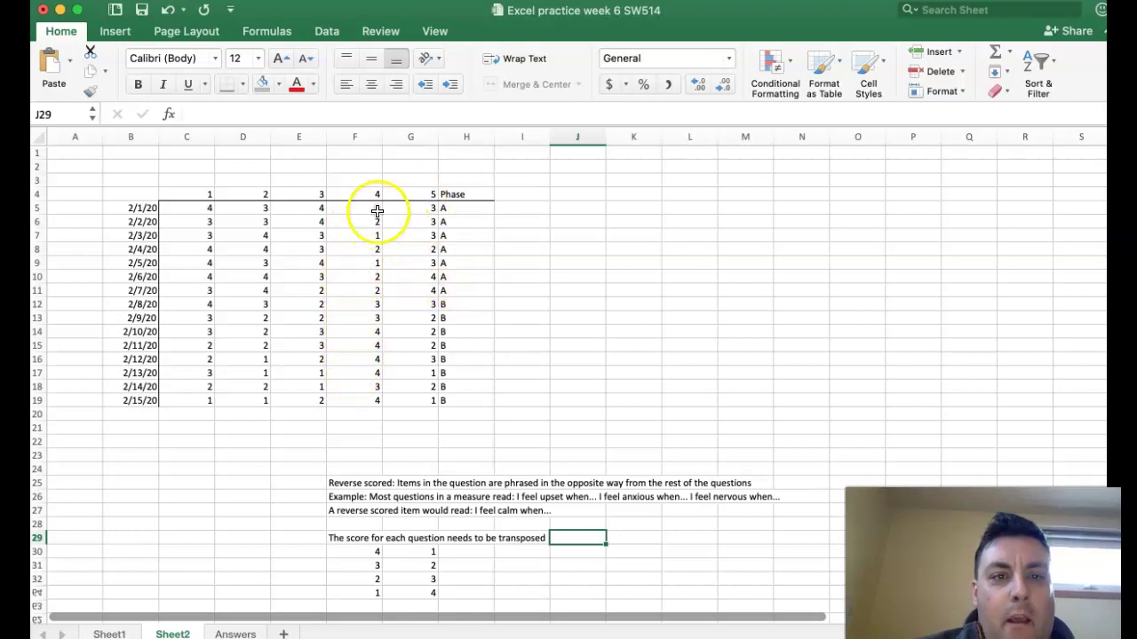
Insert a new column between questions 4 and 5 and head it "4 rescored" in G4.
right_click(406, 139)
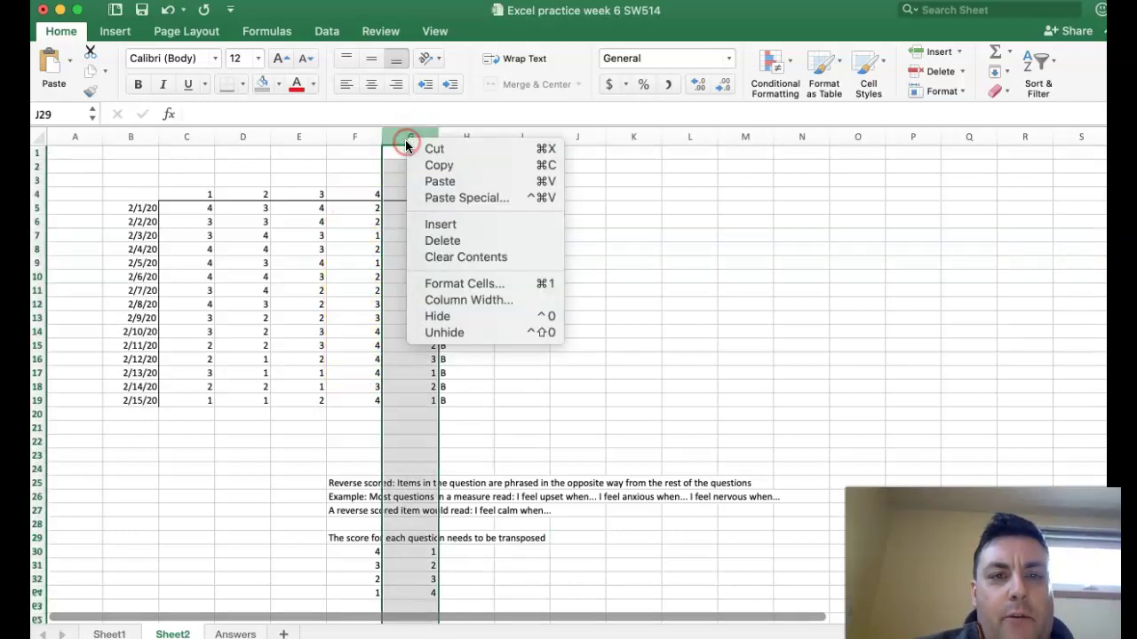
click(423, 223)
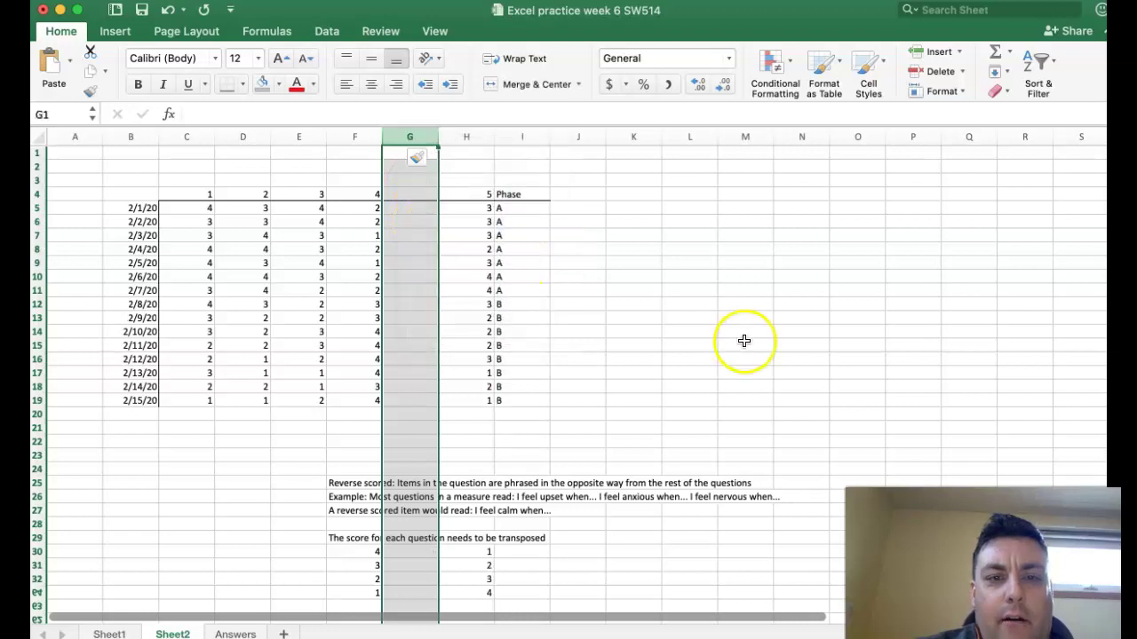
click(398, 192)
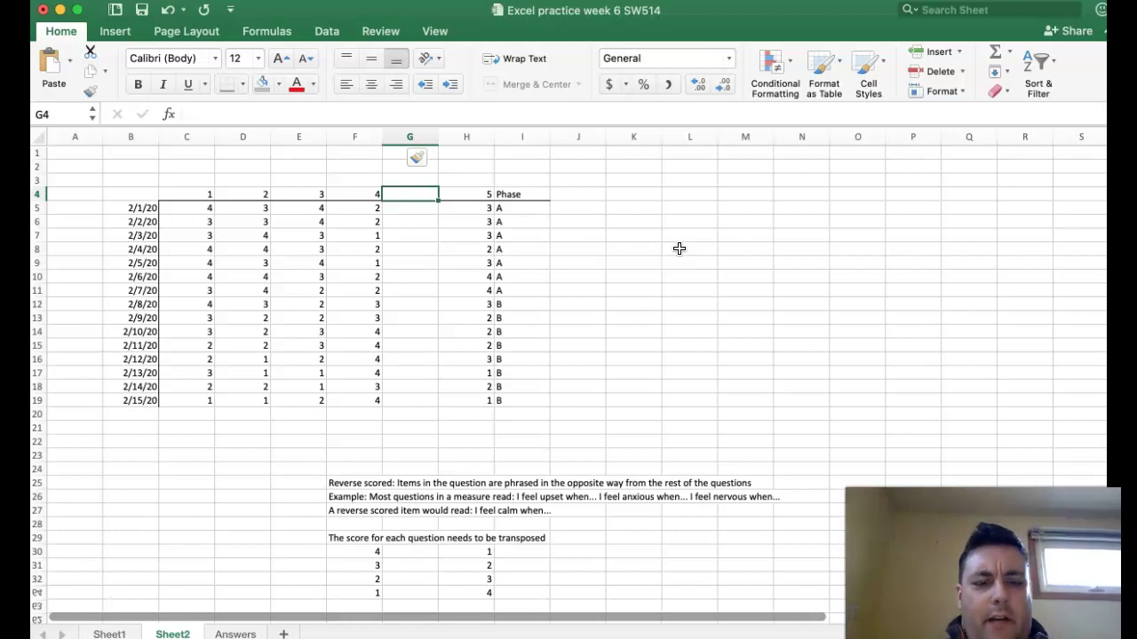
text(W)
key(BackSpace)
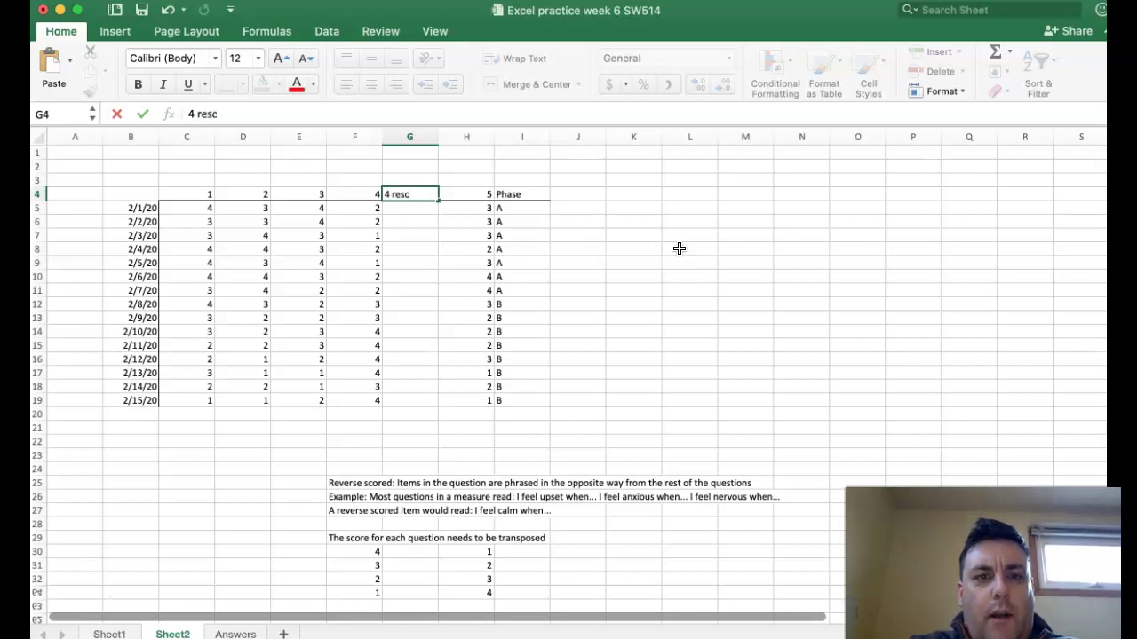
text(rescored)
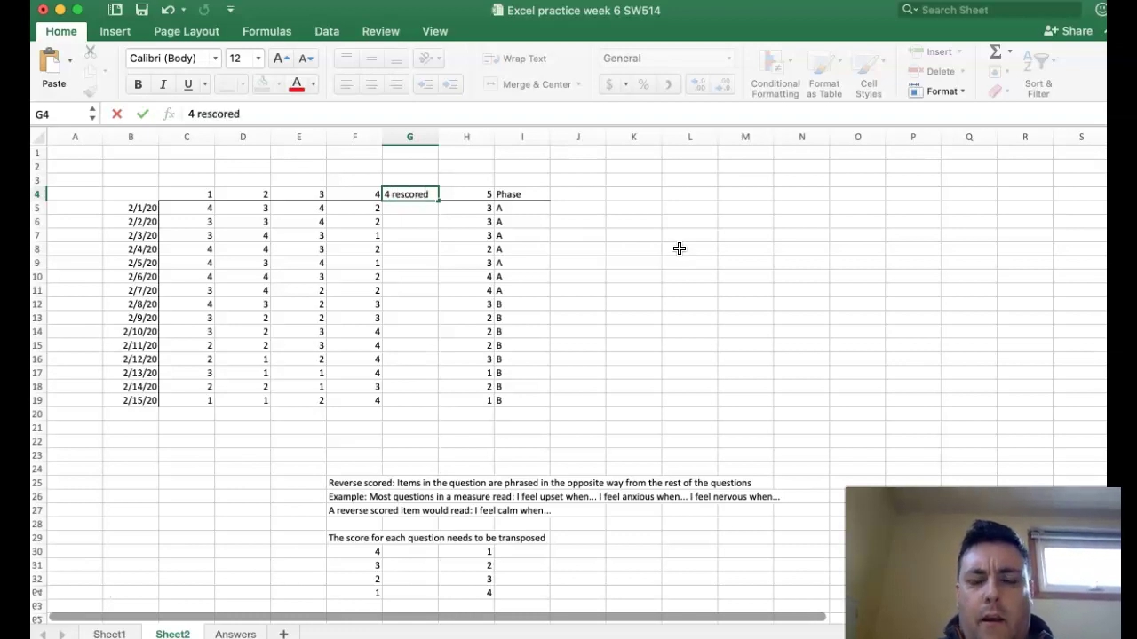
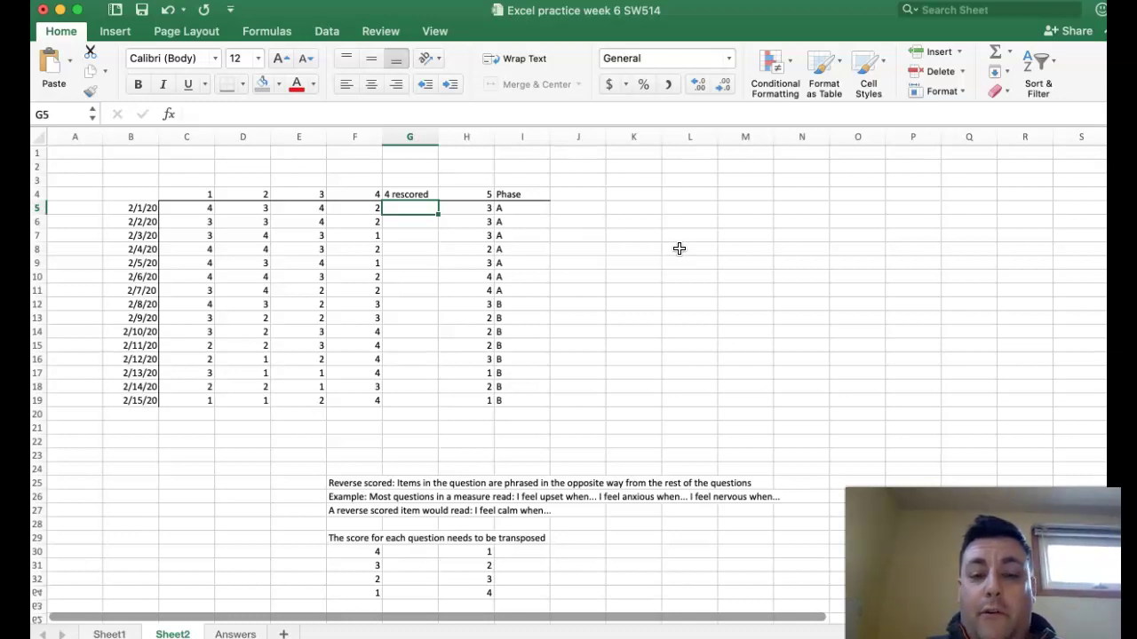
Reverse-score question 4 with the formula =5-F5 in G5 and fill it down to G19.
text(=5-)
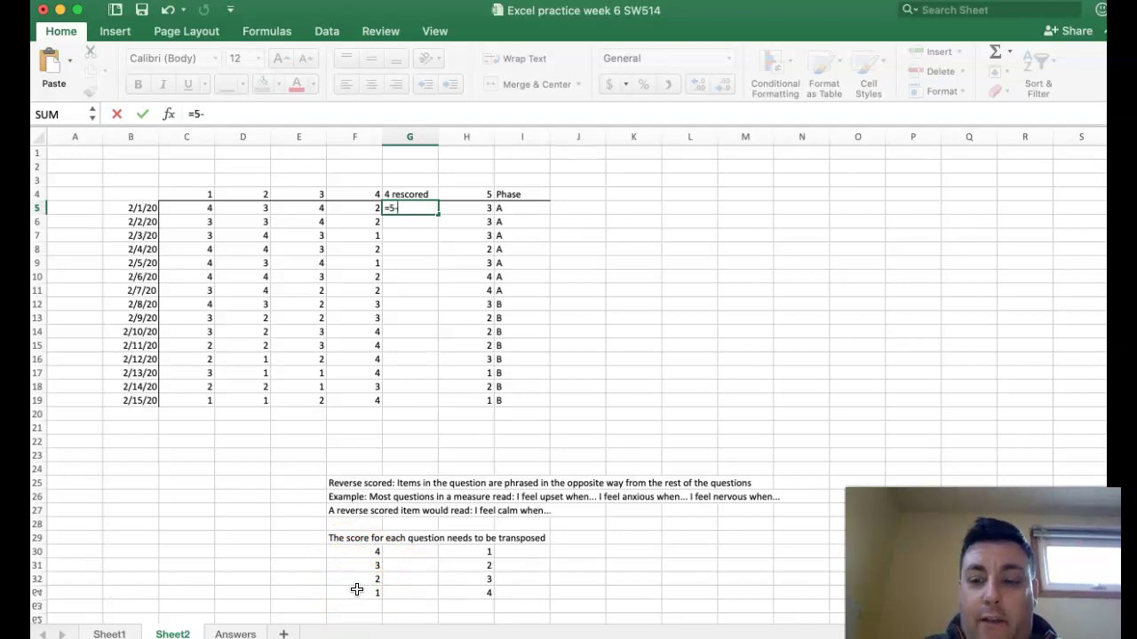
click(345, 209)
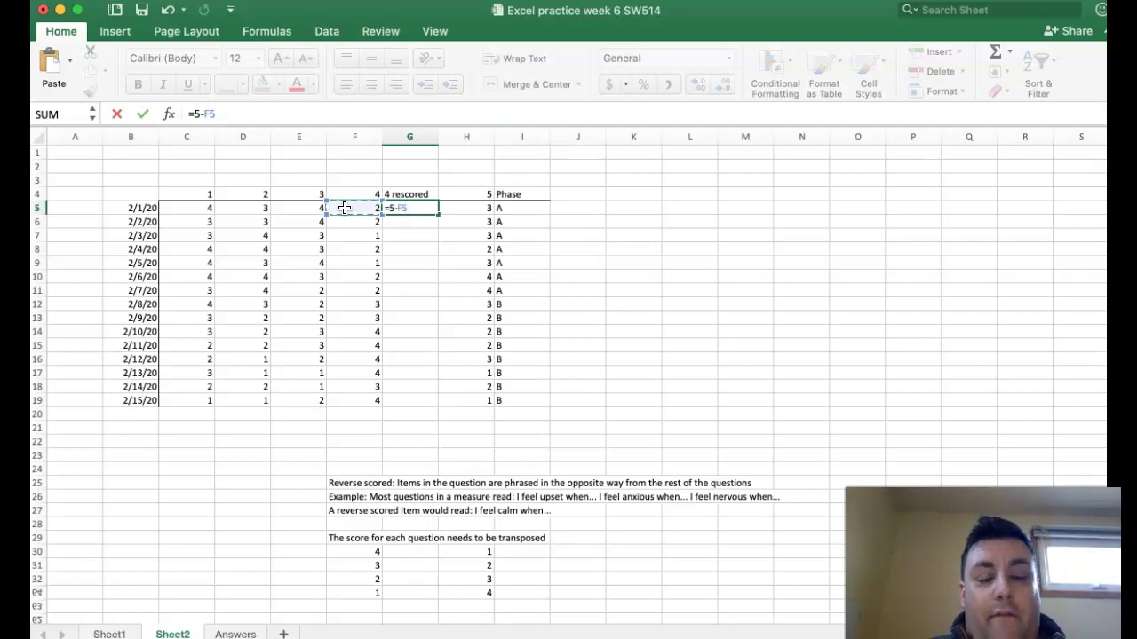
key(Return)
click(429, 203)
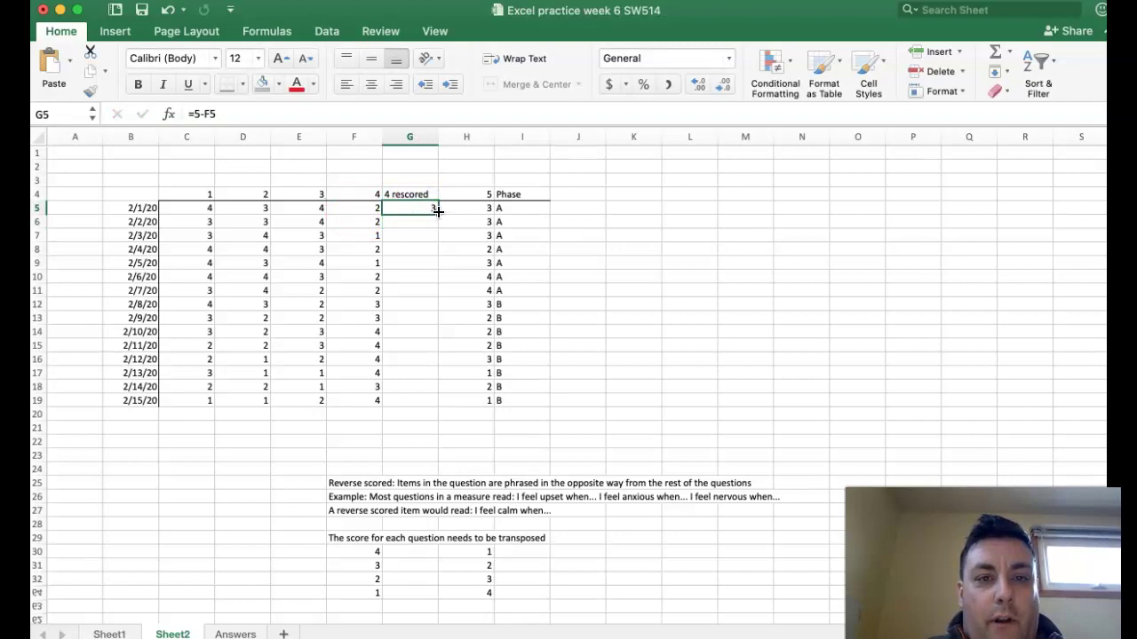
drag(438, 211, 436, 407)
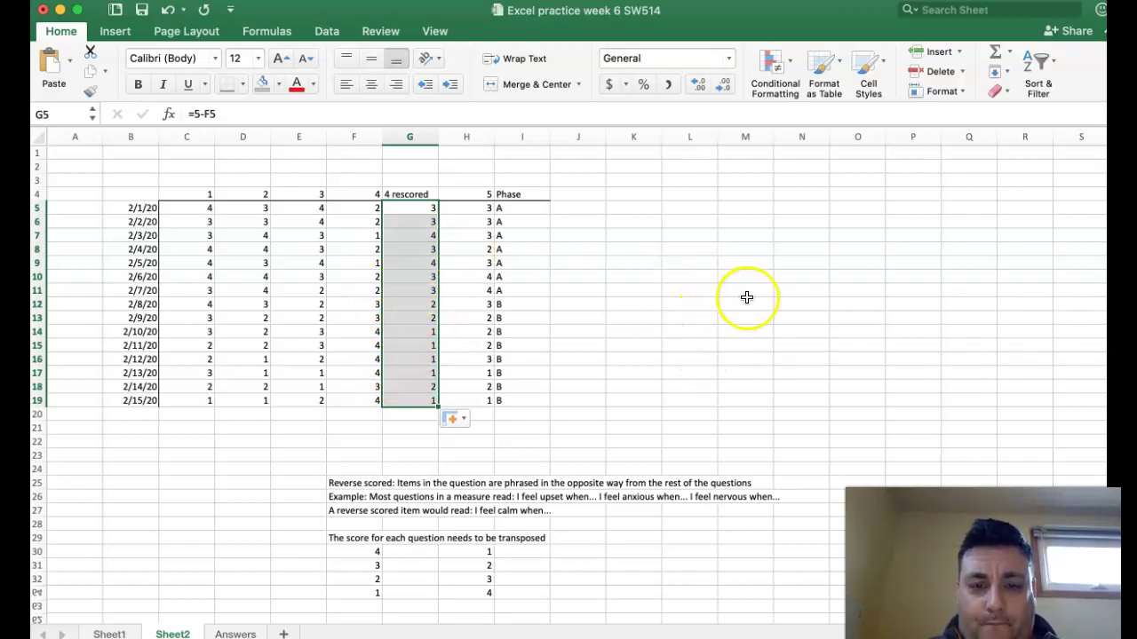
Enter five-point example scores 5, 4, 3, 2 and 1 down cells K30:K34.
click(624, 550)
text(5)
key(Return)
text(4)
key(Return)
text(3)
key(Return)
text(2)
key(Return)
text(1)
key(Tab)
Enter the corresponding reversed scores 1, 2, 3, 4 and 5 down cells L30:L34.
key(Up)
key(Up)
key(Up)
key(Up)
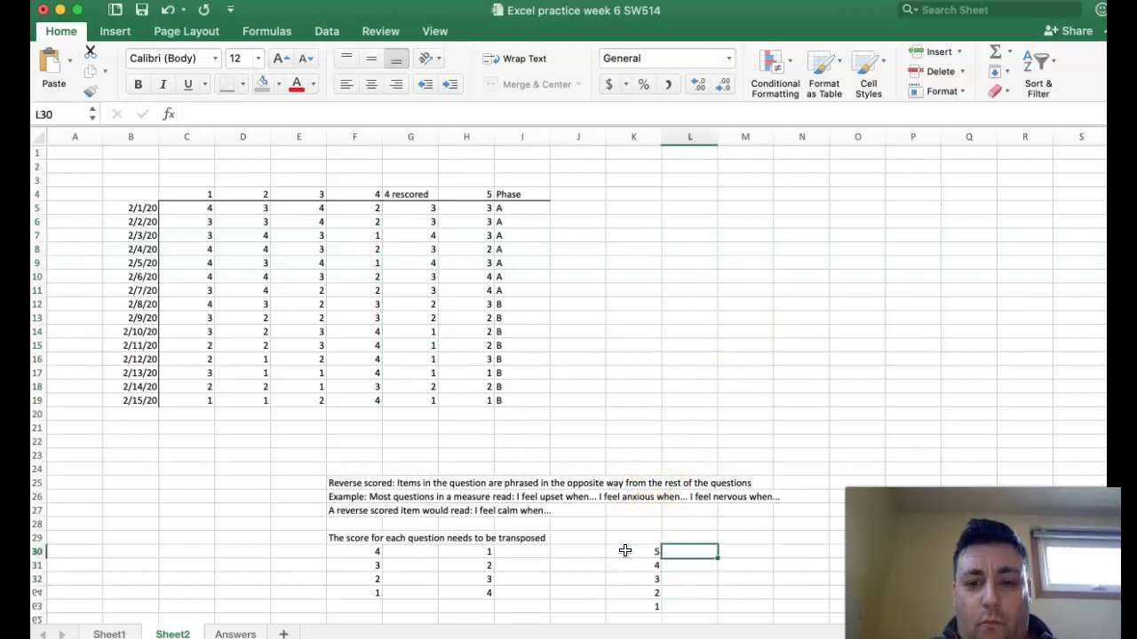
text(1)
key(Return)
text(2)
key(Return)
text(3)
key(Return)
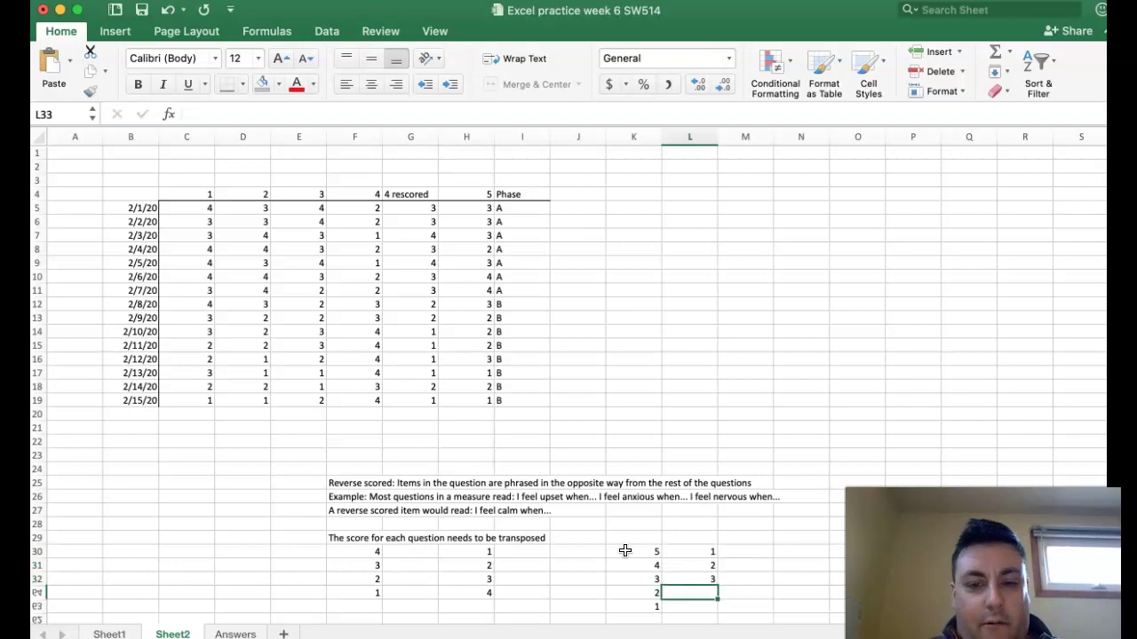
text(4)
key(Return)
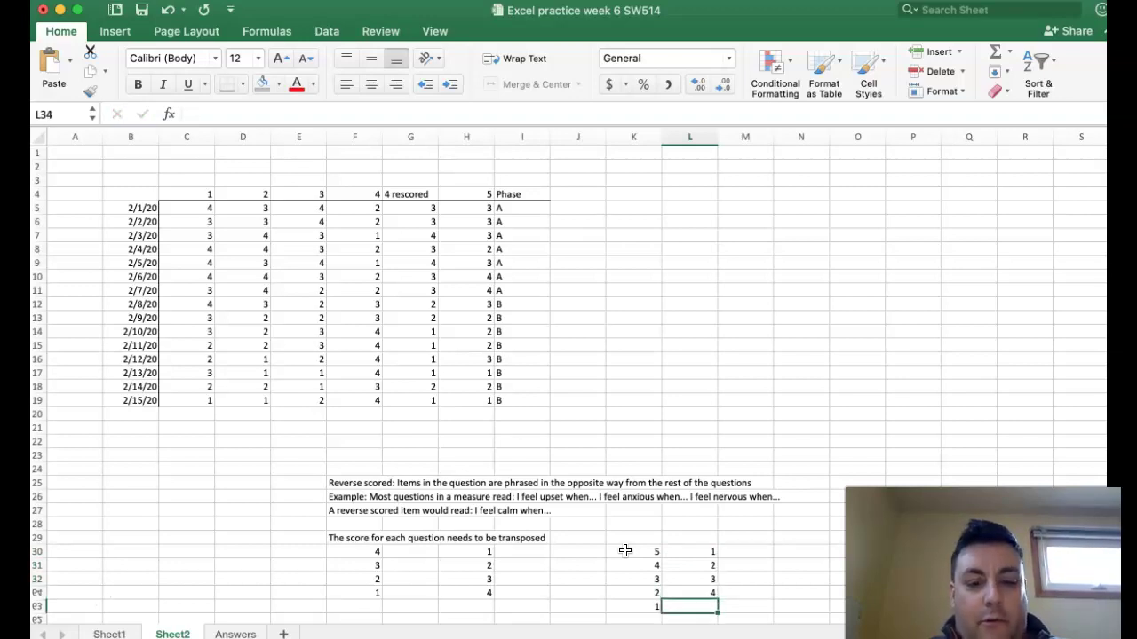
text(5)
key(Tab)
key(Up)
key(Up)
key(Up)
key(Up)
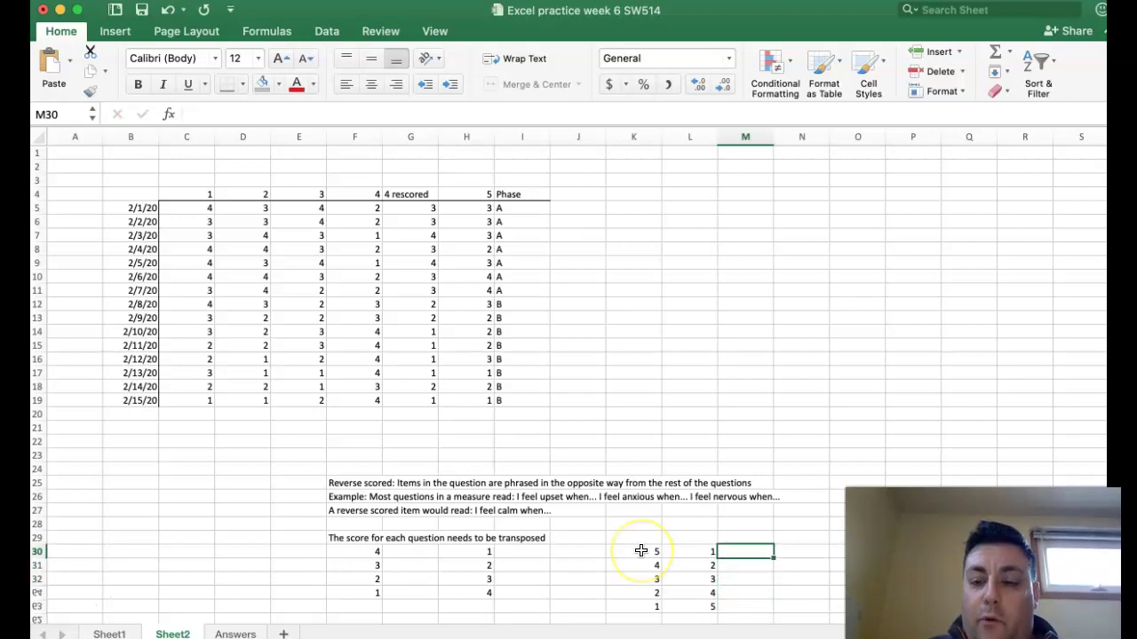
text(=)
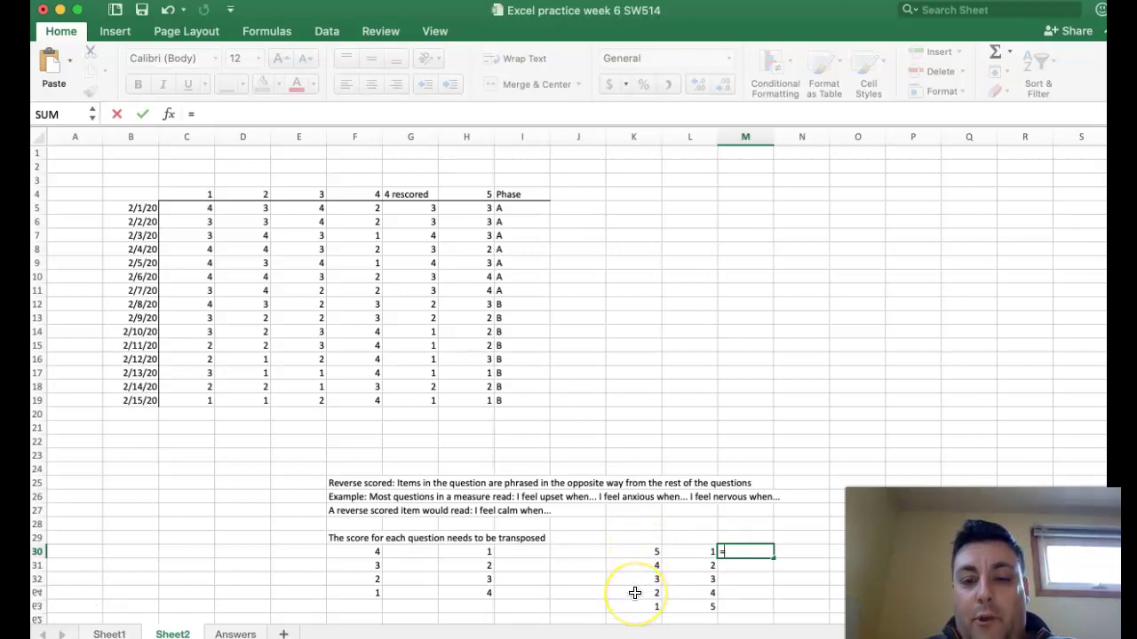
text(6)
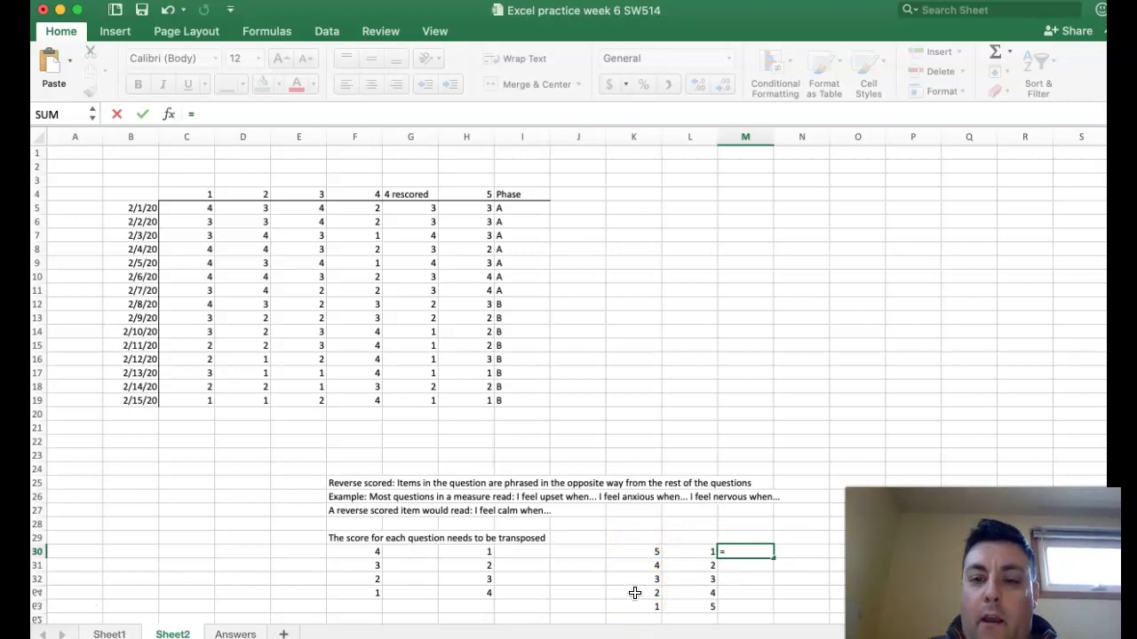
key(Escape)
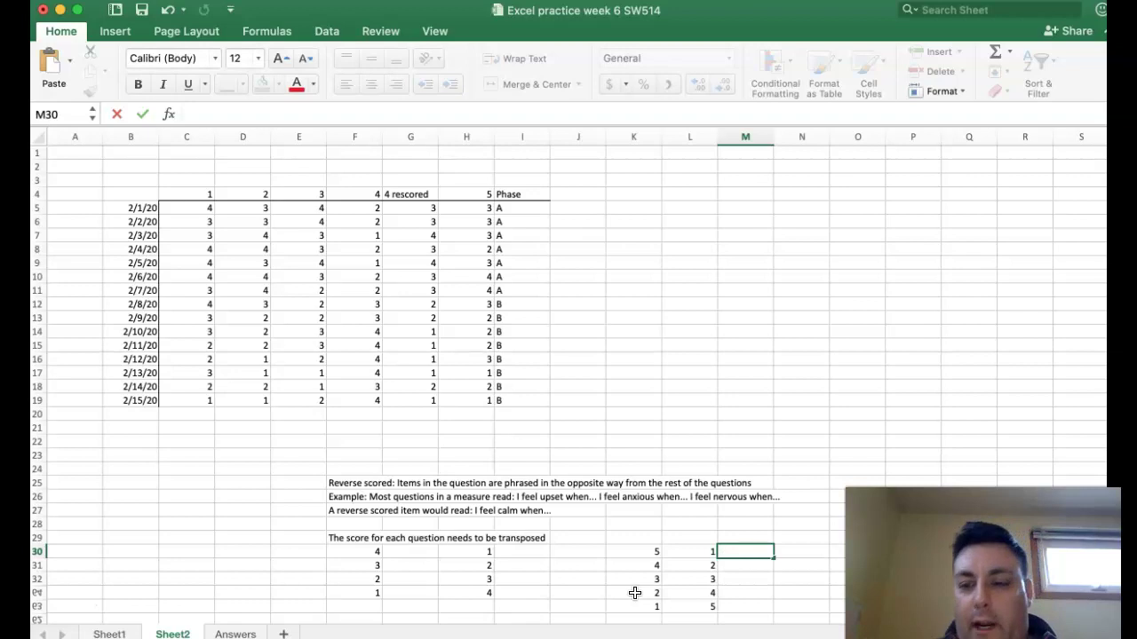
Clear the reversed example scores from L30:L34, along with the last original score in K34.
key(Left)
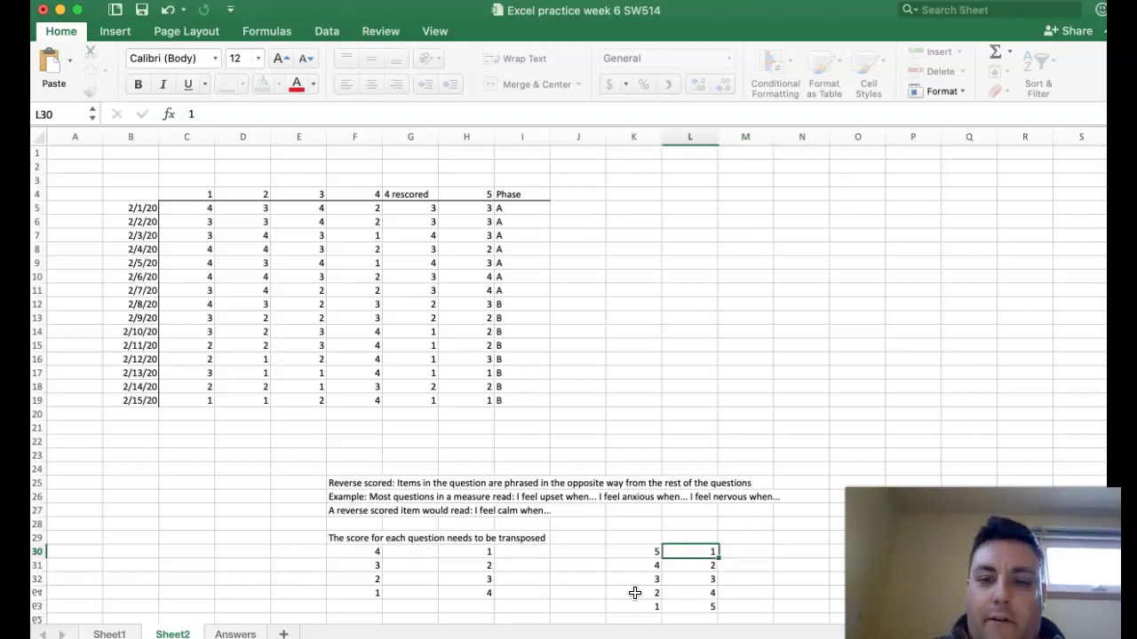
key(Delete)
key(Down)
key(Delete)
key(Left)
key(Down)
key(Right)
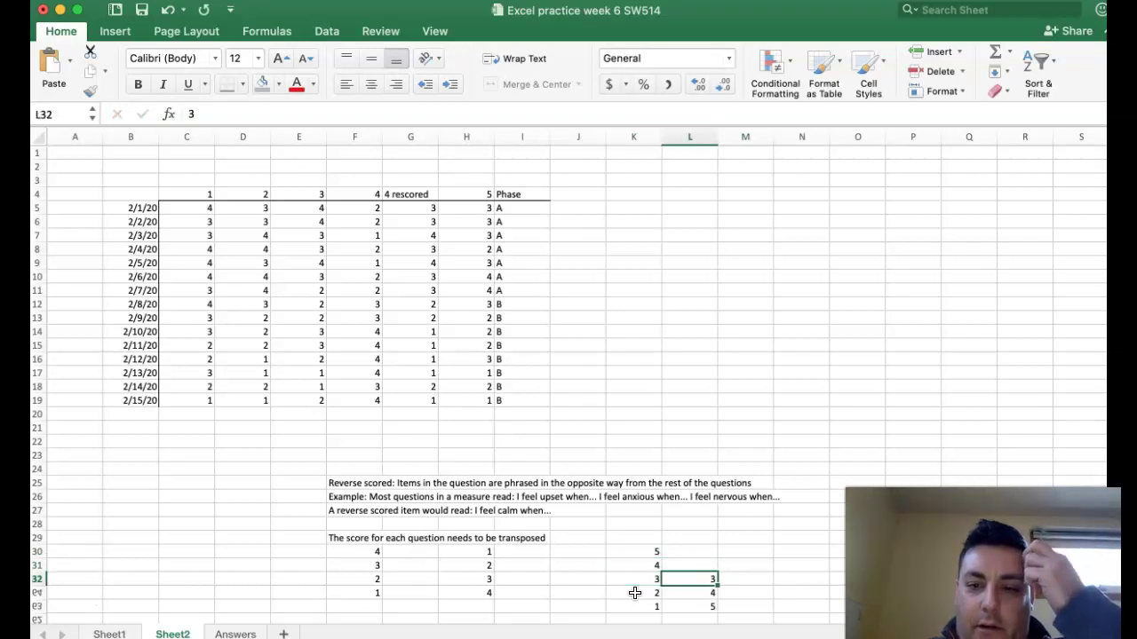
key(Delete)
key(Down)
key(Delete)
key(Down)
key(Left)
key(Delete)
key(Right)
key(Delete)
Clear the remaining example scores from K30:K33.
key(Left)
key(Up)
key(Delete)
key(Up)
key(Delete)
key(Up)
key(Delete)
key(Up)
key(Delete)
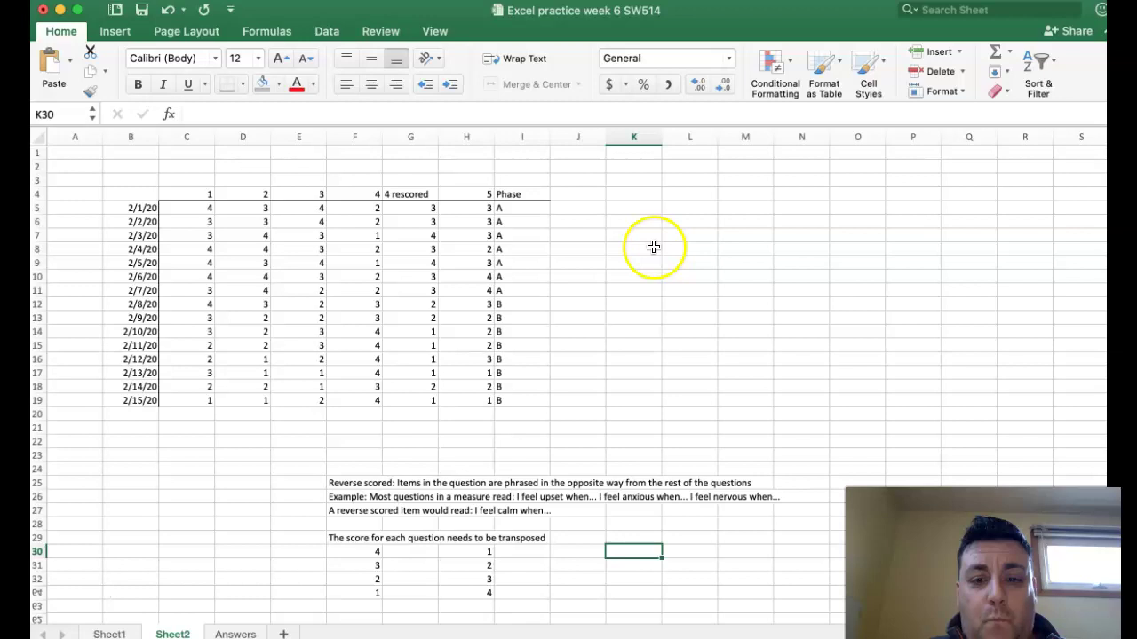
Add the column header Total in cell J4, beside the Phase column.
click(569, 194)
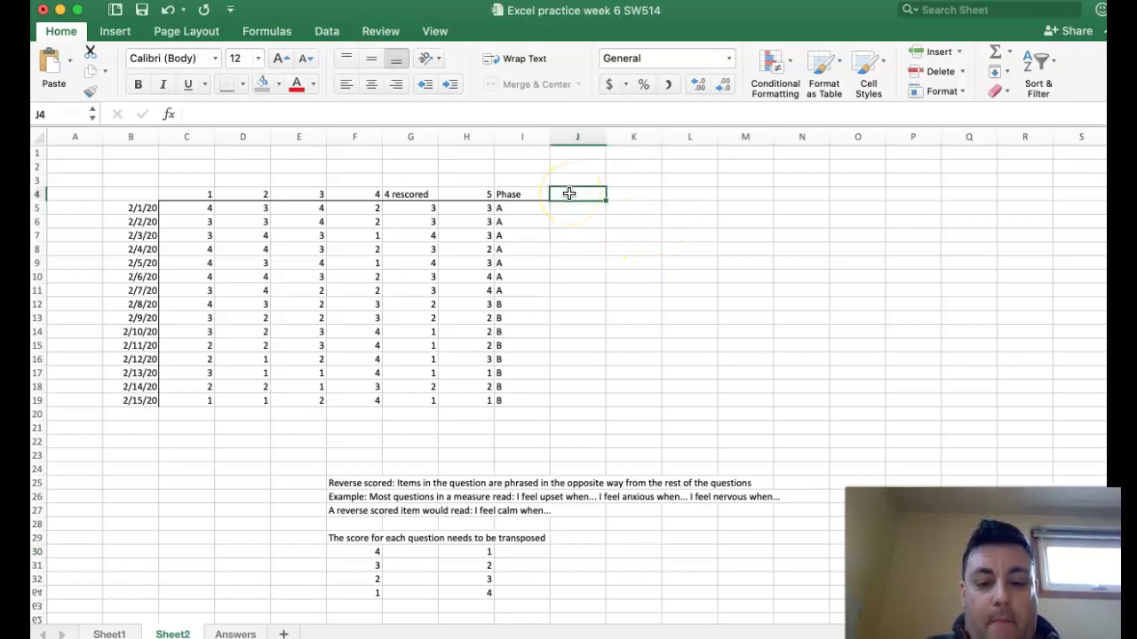
text(Total)
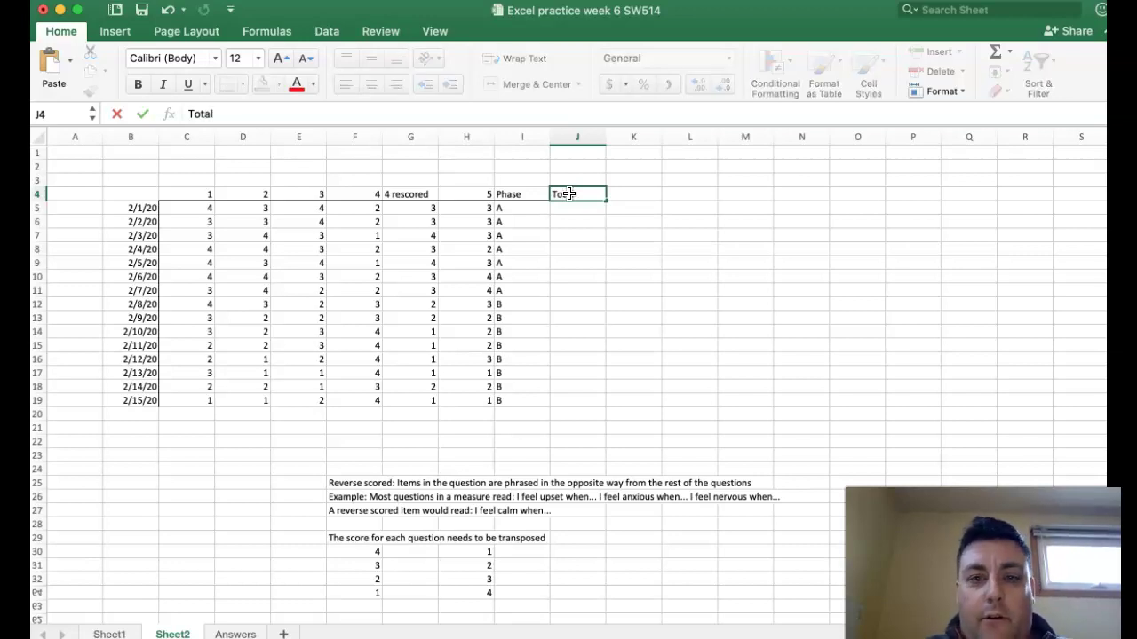
key(Return)
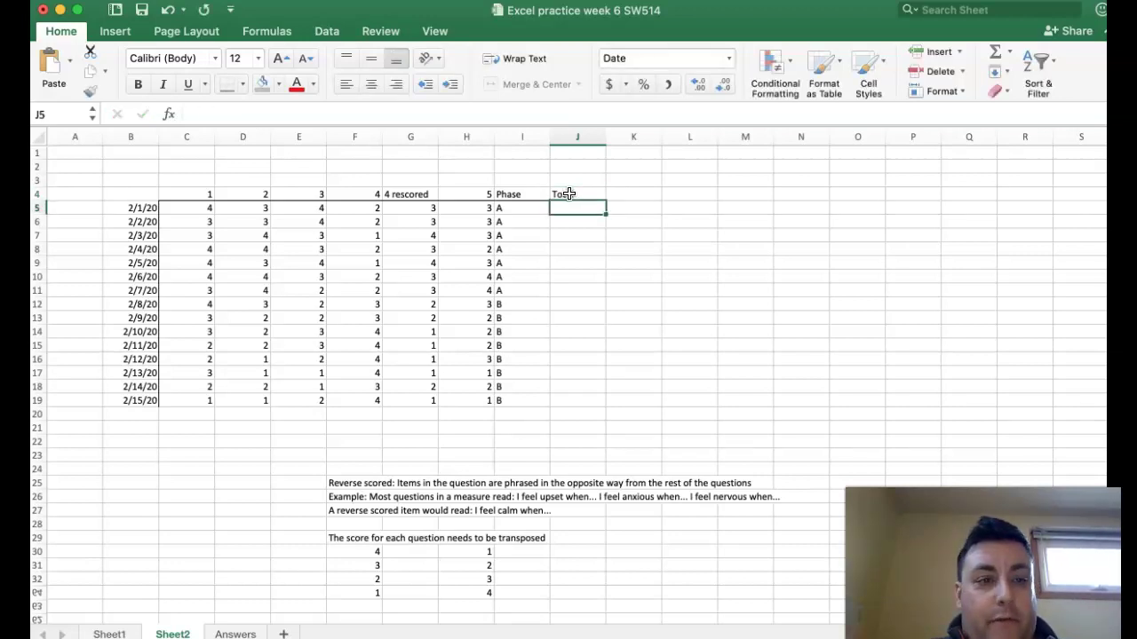
Try the formula =c5+d5+e5+g5+h5 in J5 to total the 2/1/20 scores using the rescored question 4.
text(=)
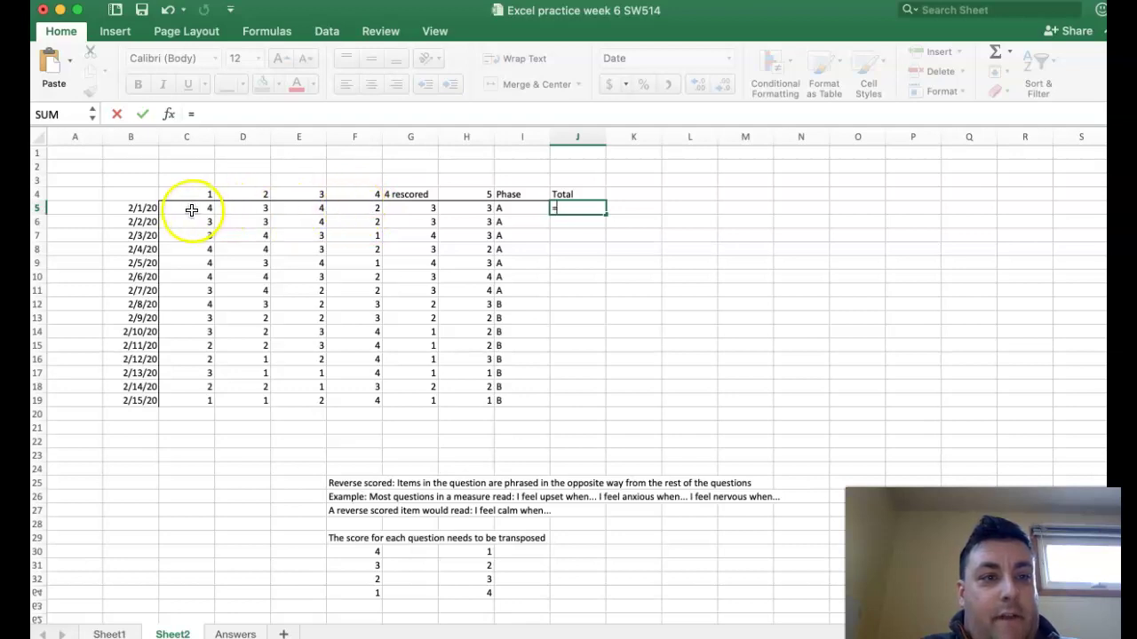
text(c5+)
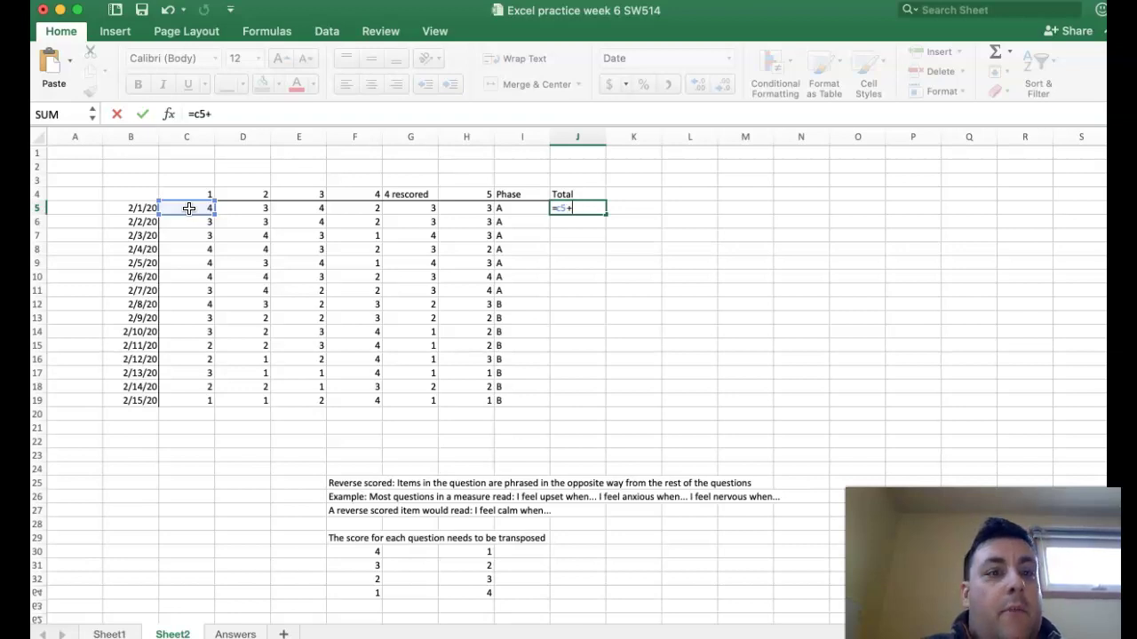
text(d5)
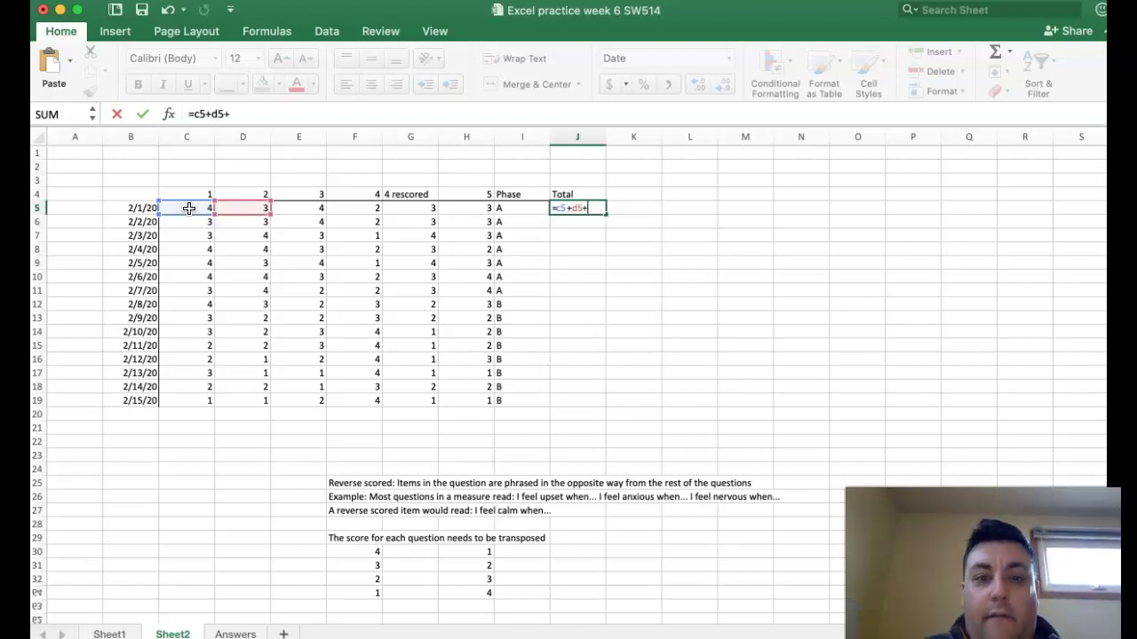
text(+e5+g5)
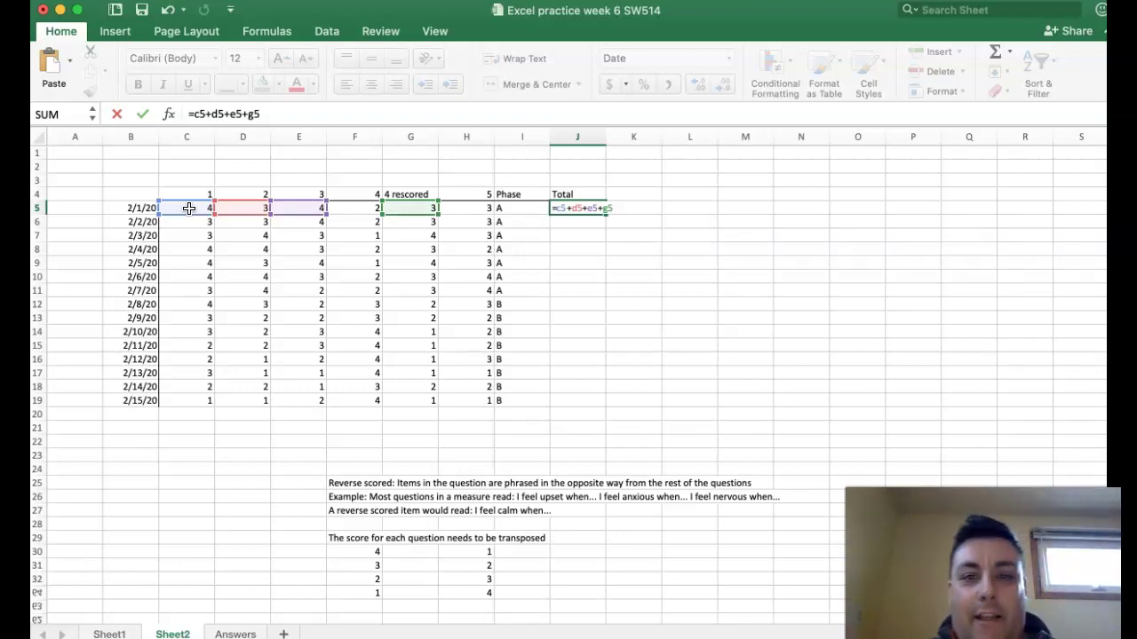
text(+)
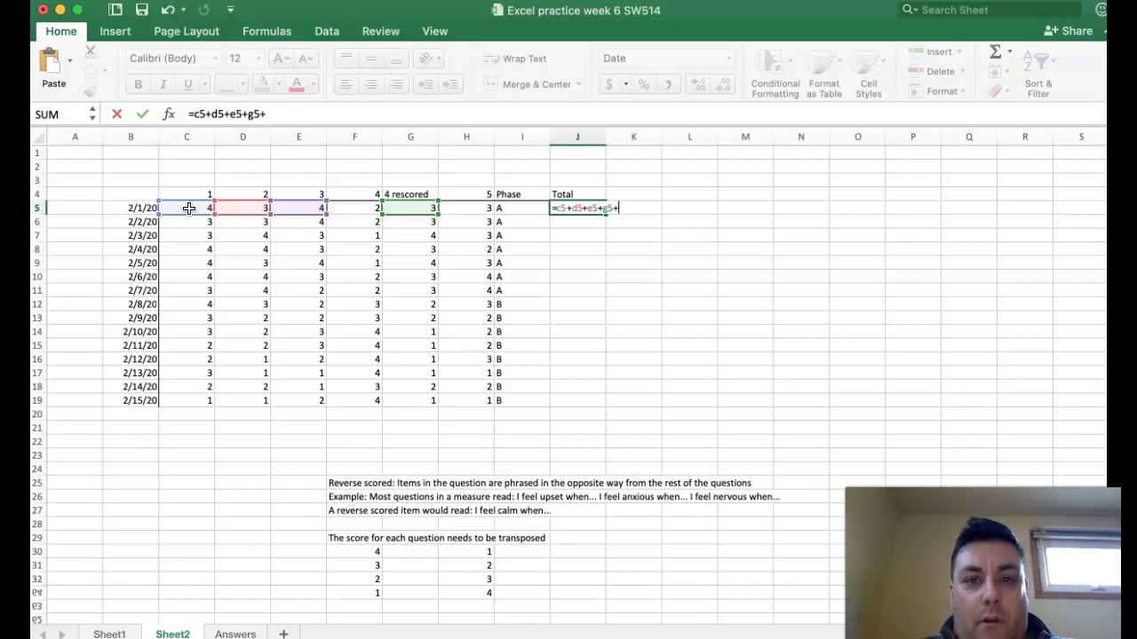
text(h5)
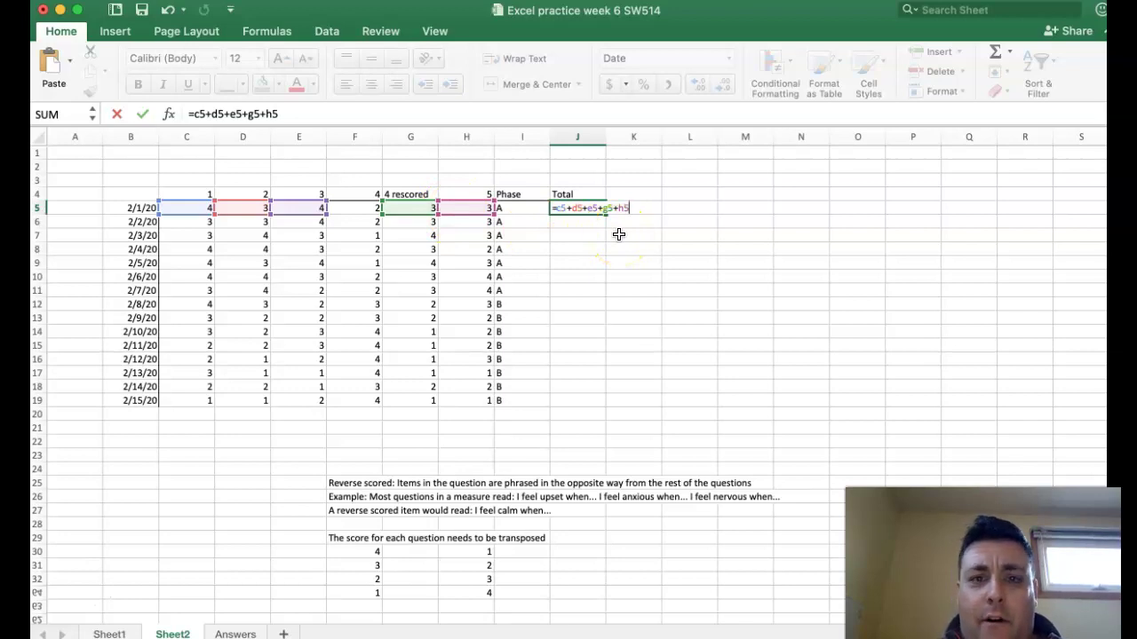
key(Return)
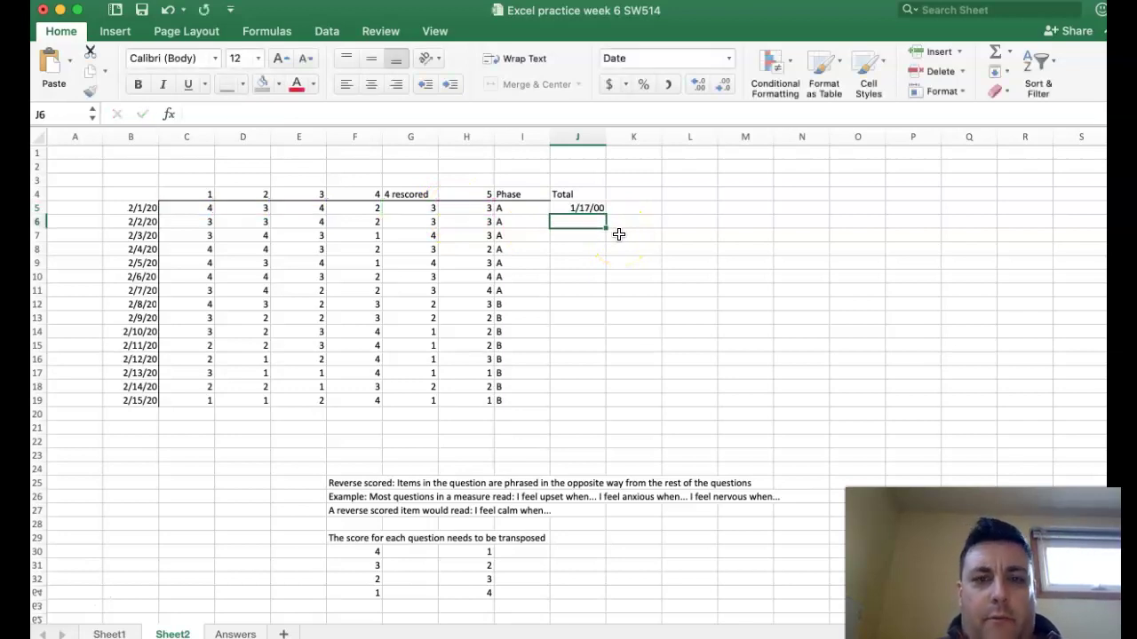
Clear the formula from J5 and apply the General number format to the Total cells J5:J19.
click(580, 207)
key(Delete)
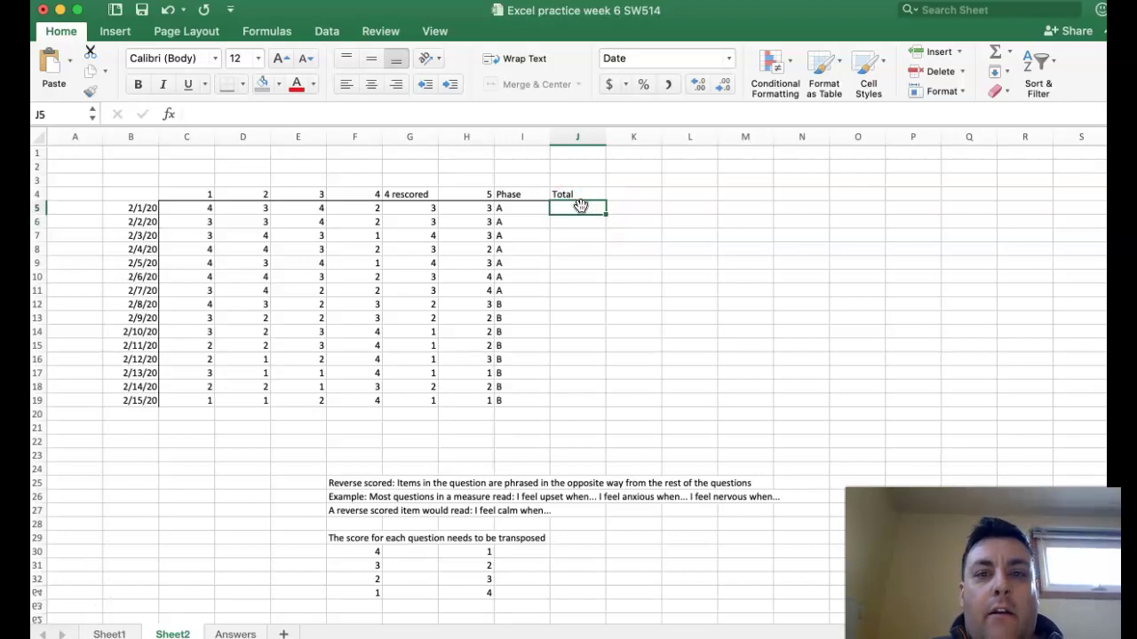
click(575, 203)
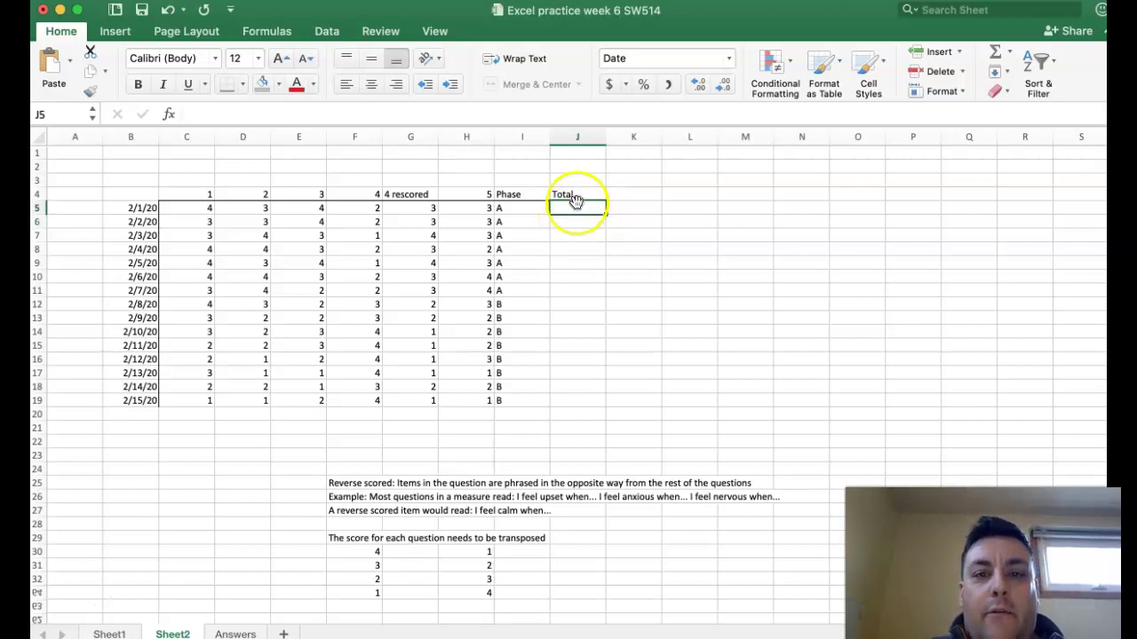
click(575, 263)
click(575, 206)
drag(576, 206, 576, 399)
right_click(574, 350)
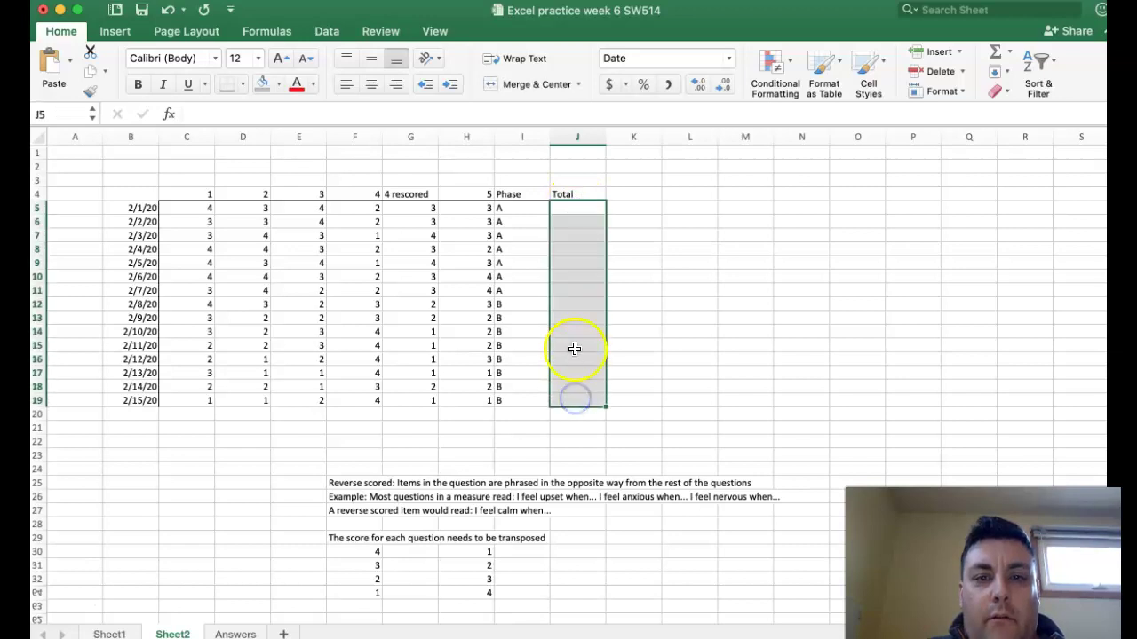
click(617, 598)
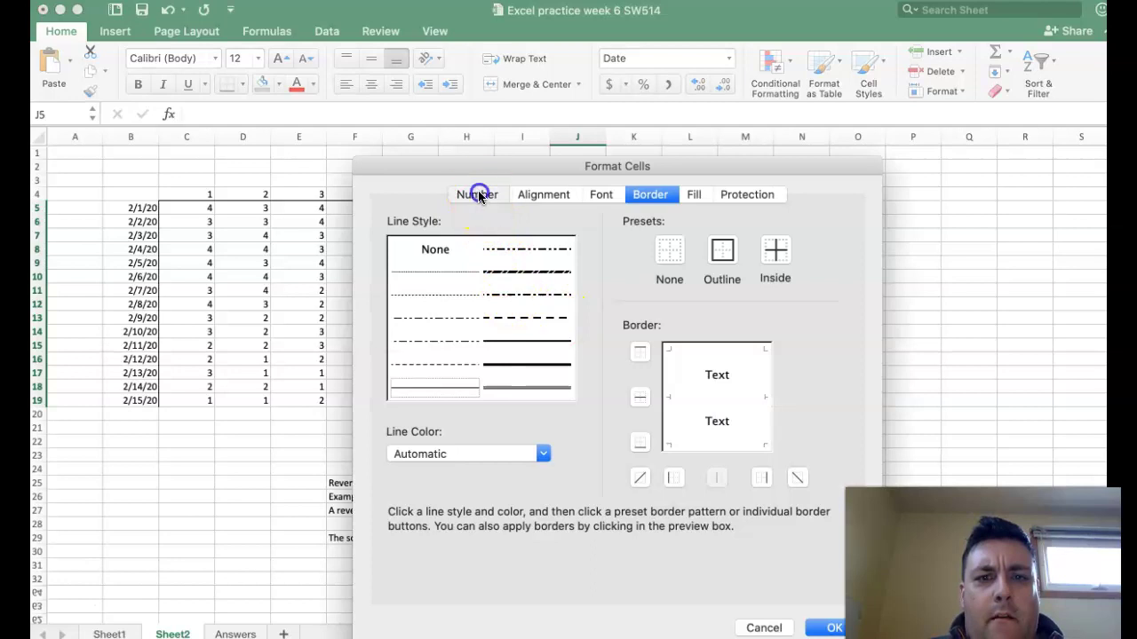
click(477, 195)
click(408, 239)
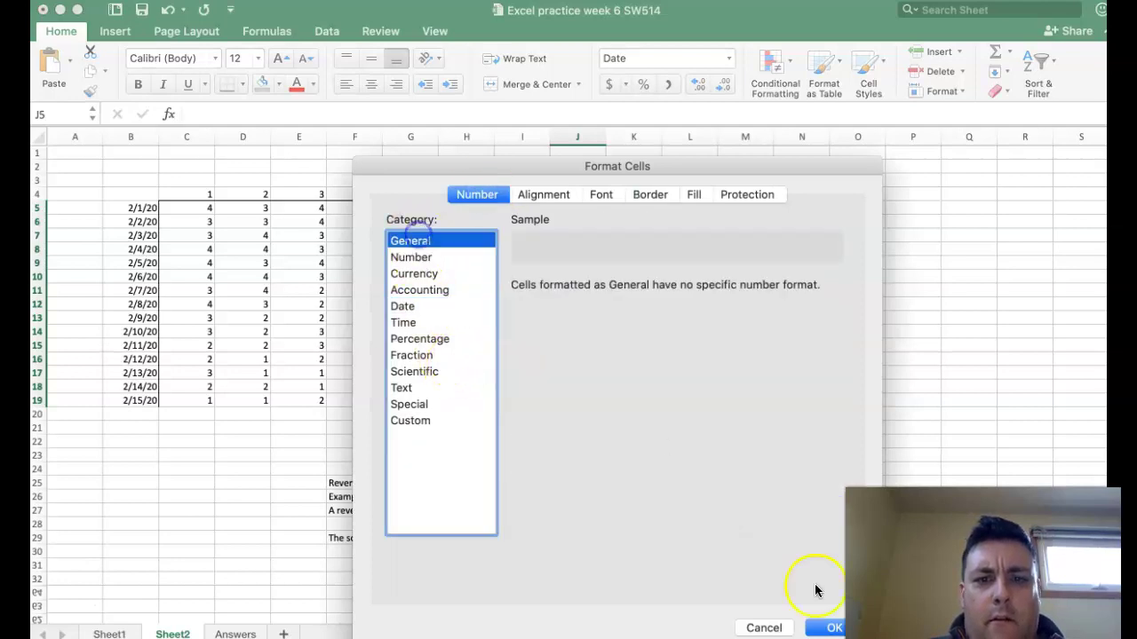
click(835, 629)
click(672, 181)
Enter =c5+d5+e5+g5+h5 in the General-formatted cell J5 to add the scores for 2/1/20.
click(564, 210)
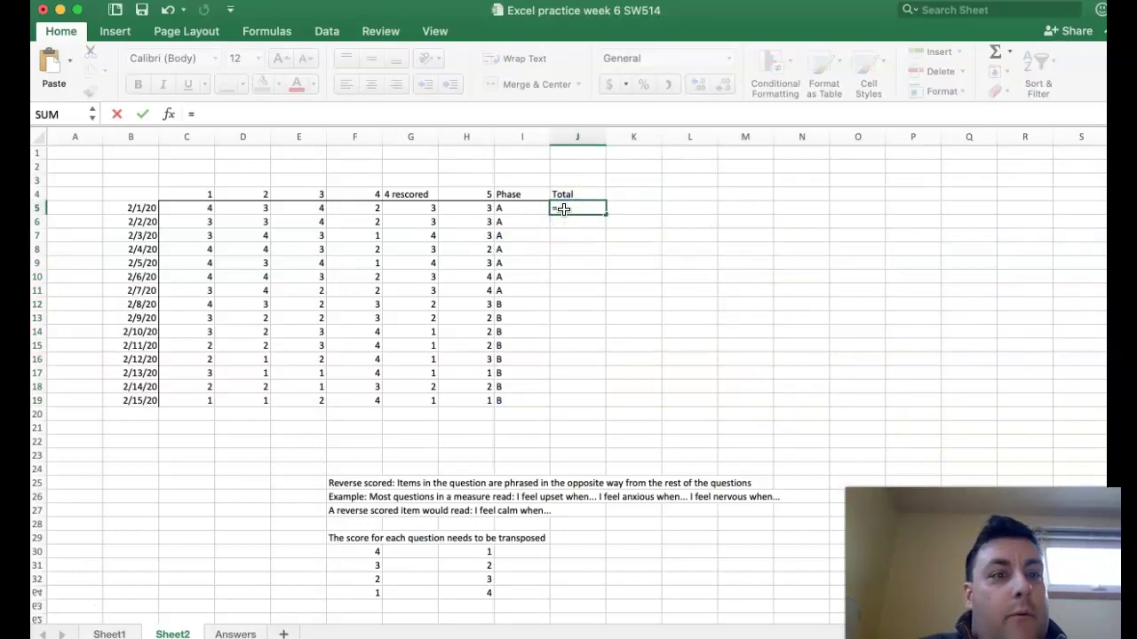
text(=c5)
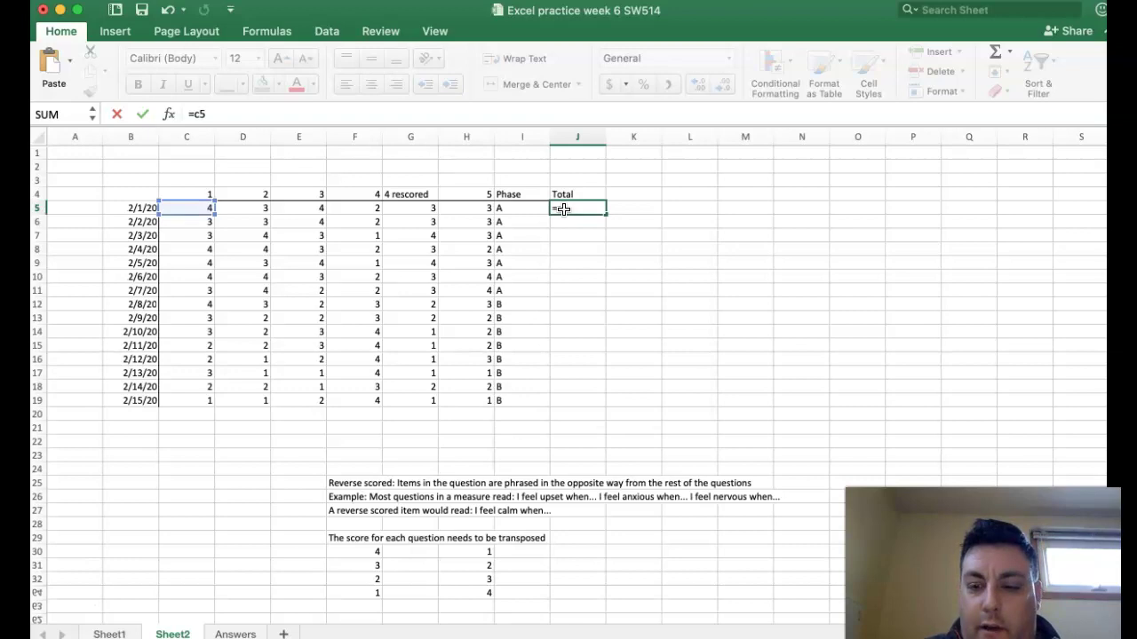
text(+d5+e5)
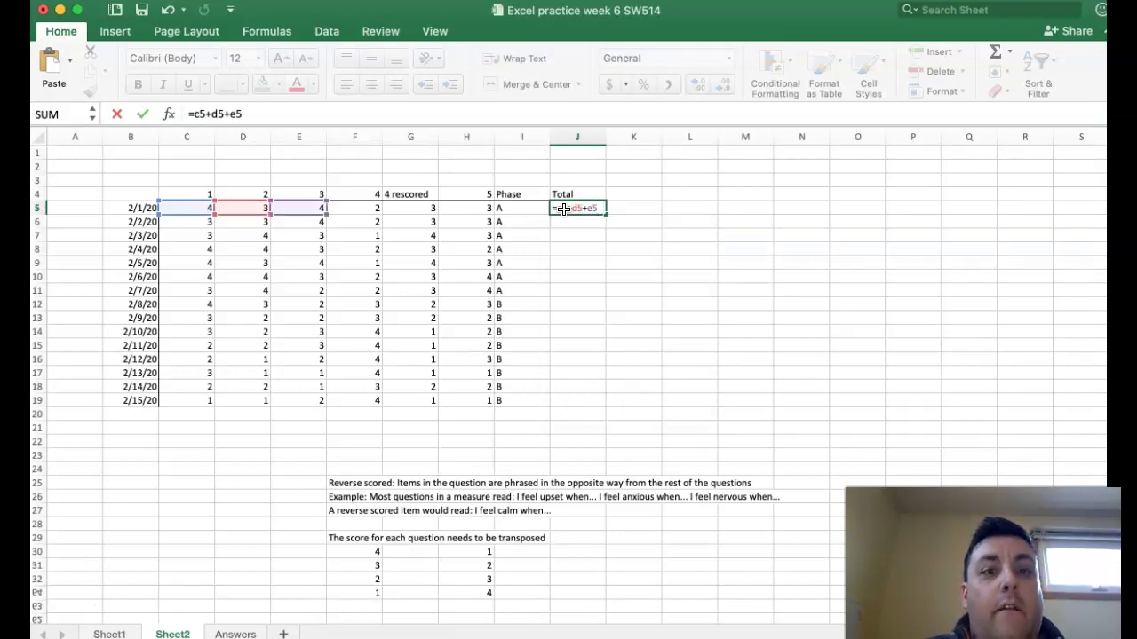
text(+g5)
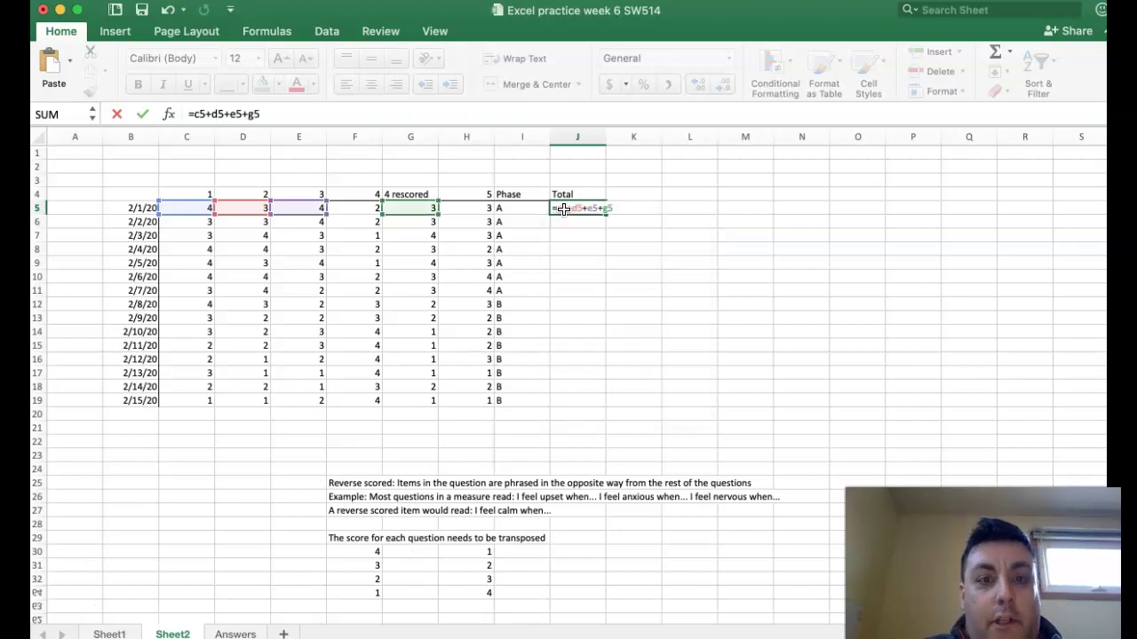
text(+h5)
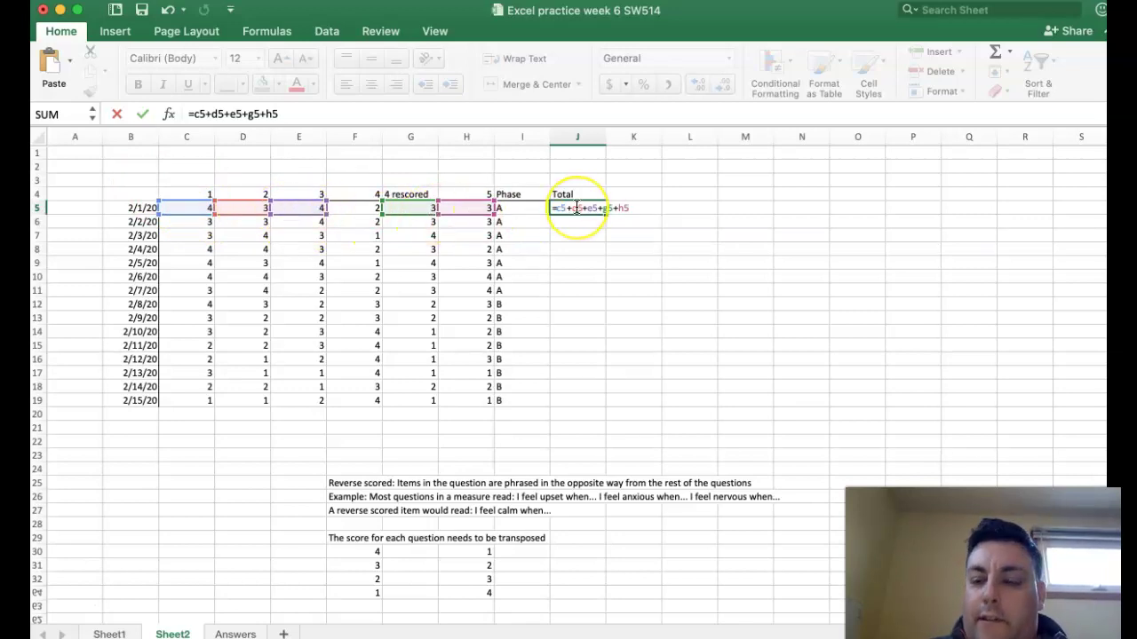
key(Return)
click(750, 260)
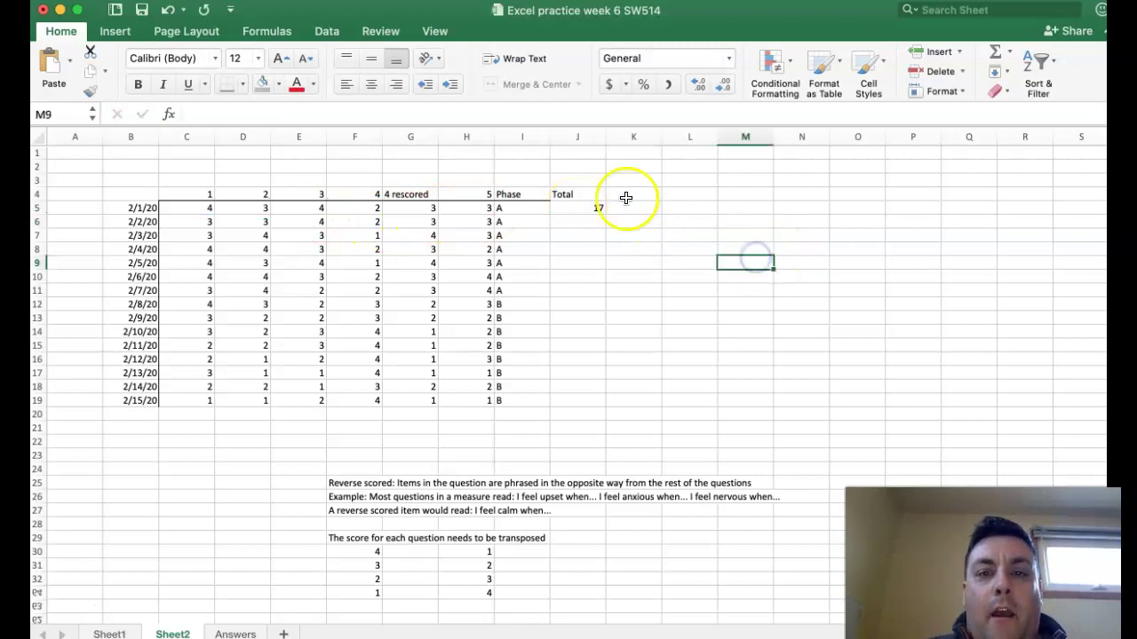
Clear J5 and try totalling the scores with the range formula =C5:E5,G5:H5.
click(577, 210)
key(Delete)
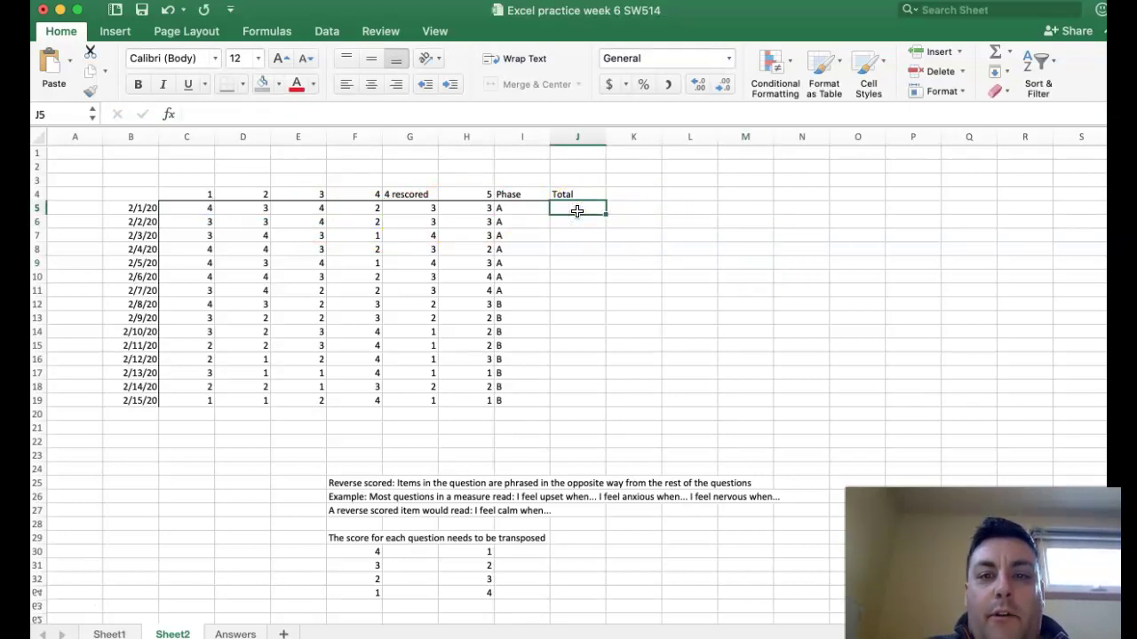
text(=)
click(181, 207)
drag(180, 207, 302, 205)
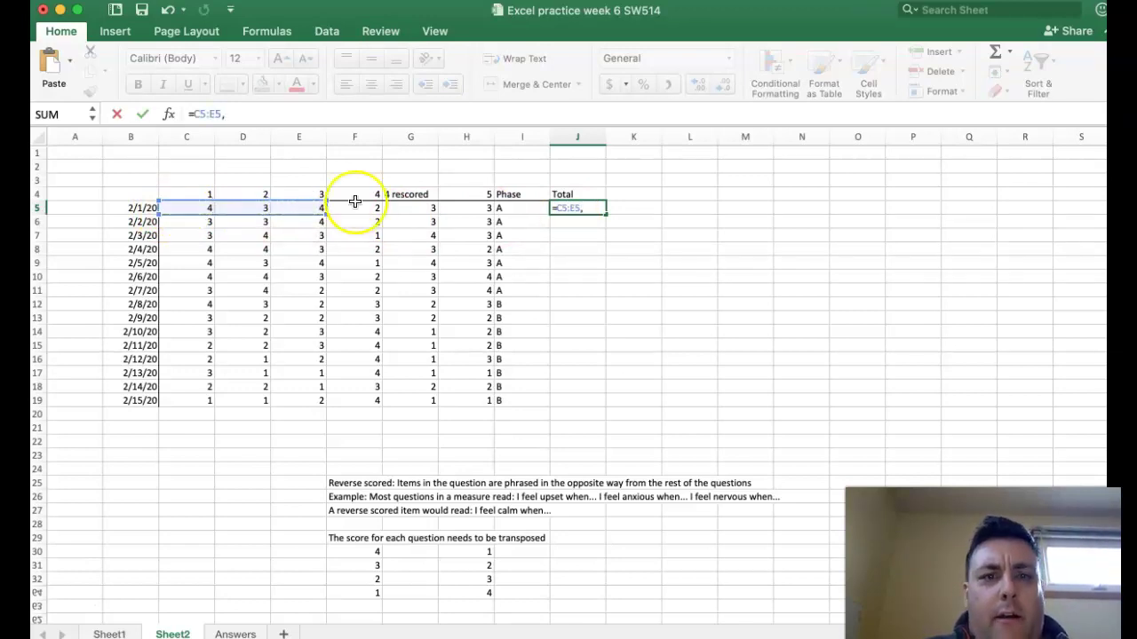
drag(402, 207, 453, 207)
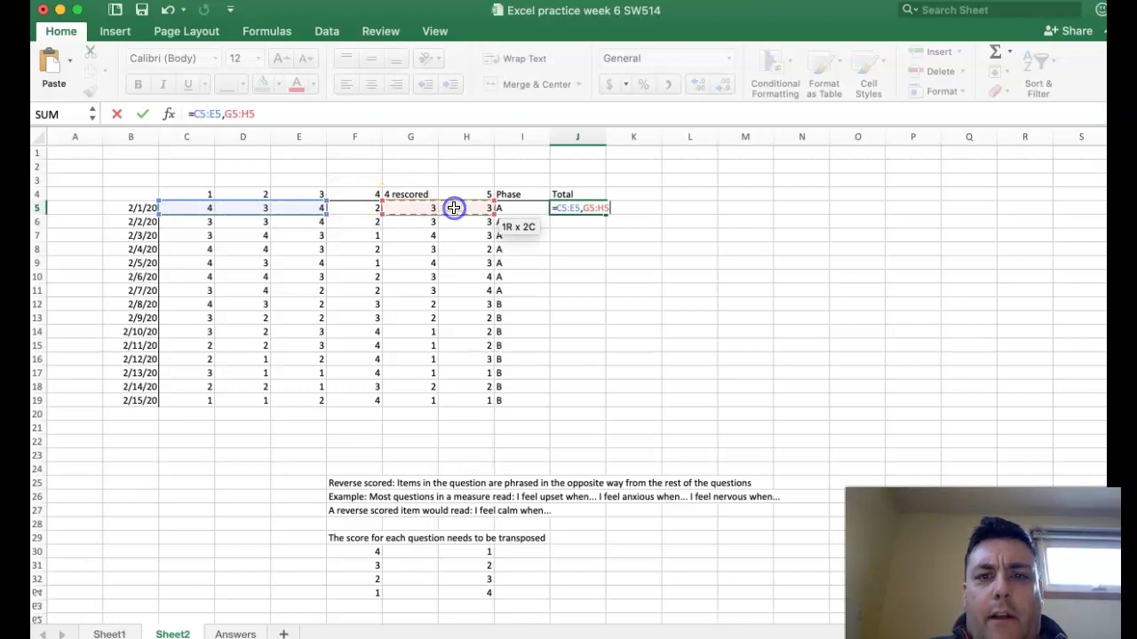
key(Return)
Try enclosing the two ranges in J5 in parentheses, making the formula =(C5:E5,G5:H5).
click(589, 217)
click(581, 207)
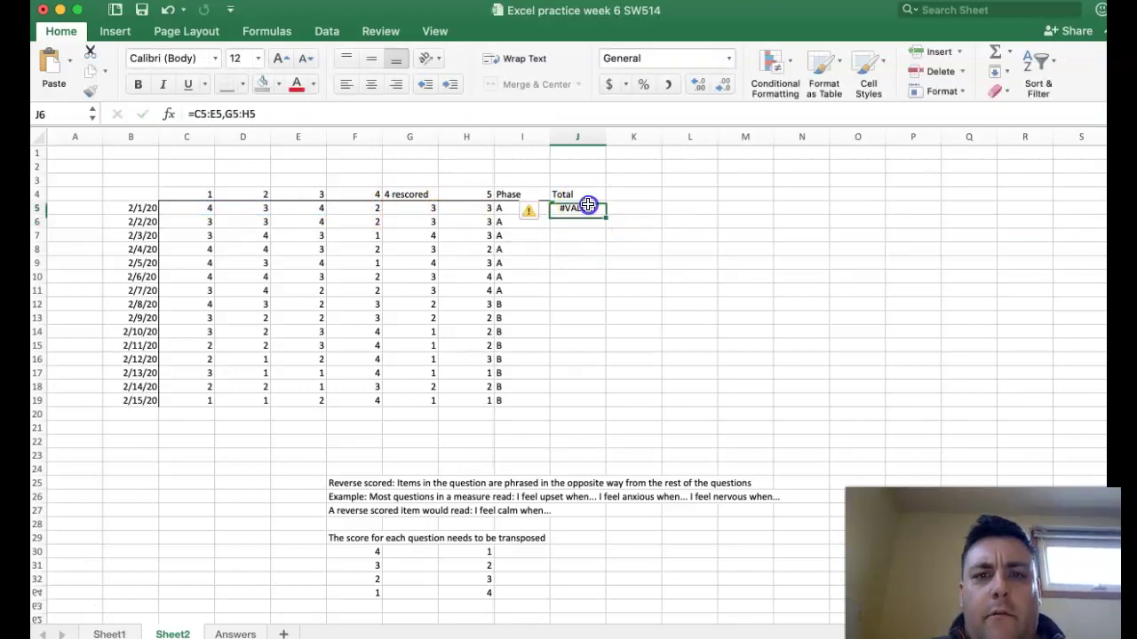
click(194, 114)
text(()
click(264, 111)
text())
key(Return)
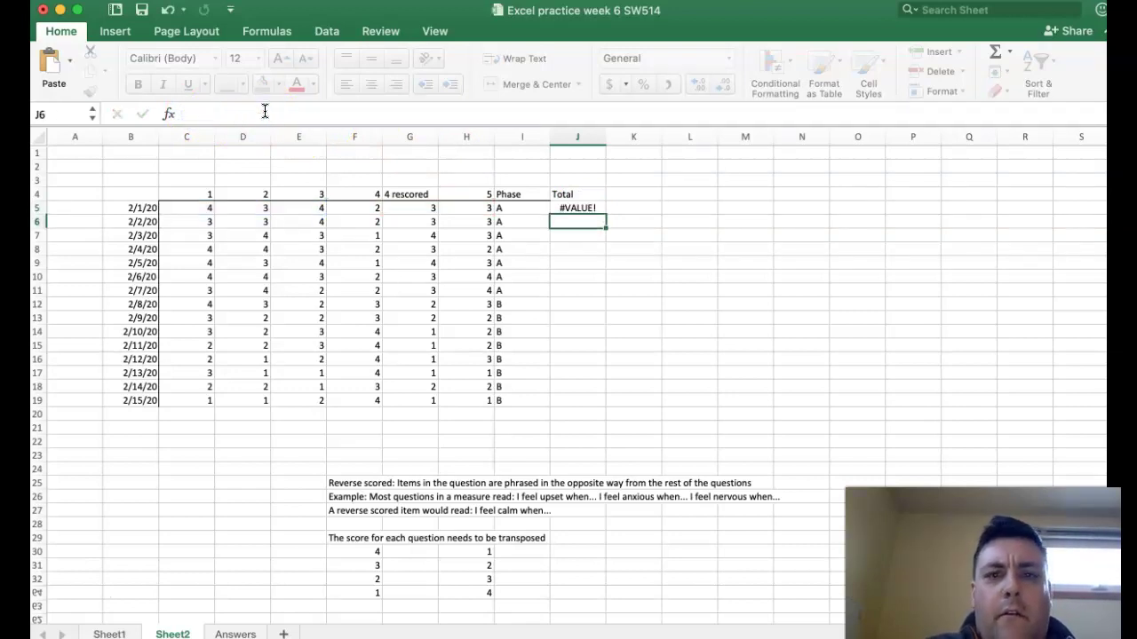
Try adding a space after the comma in J5, making the formula =(C5:E5, G5:H5).
click(585, 208)
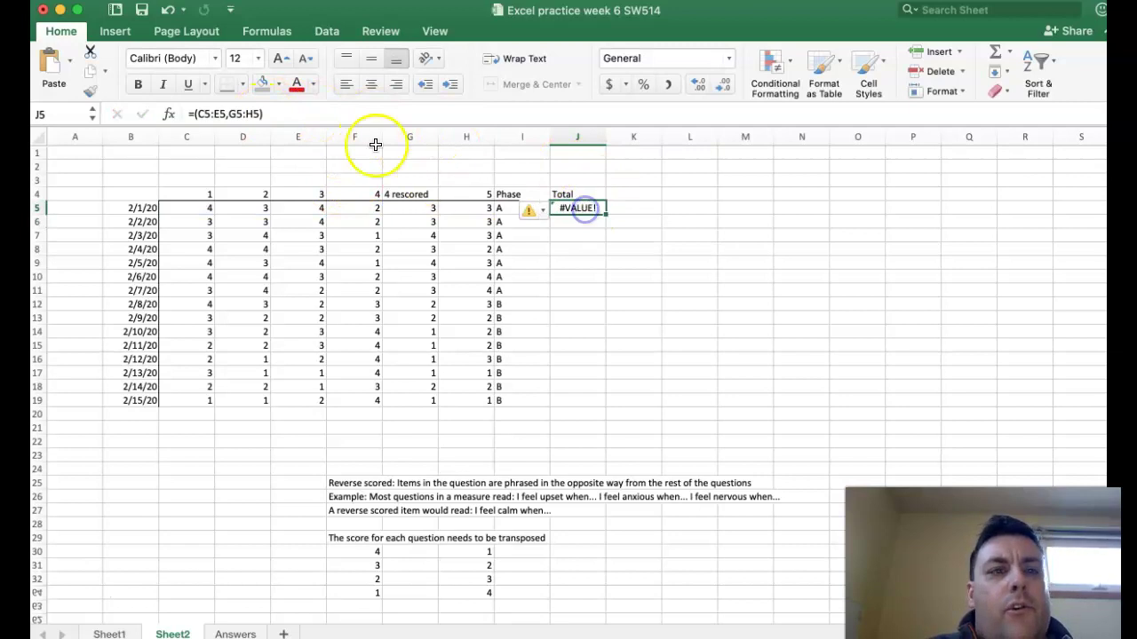
click(230, 114)
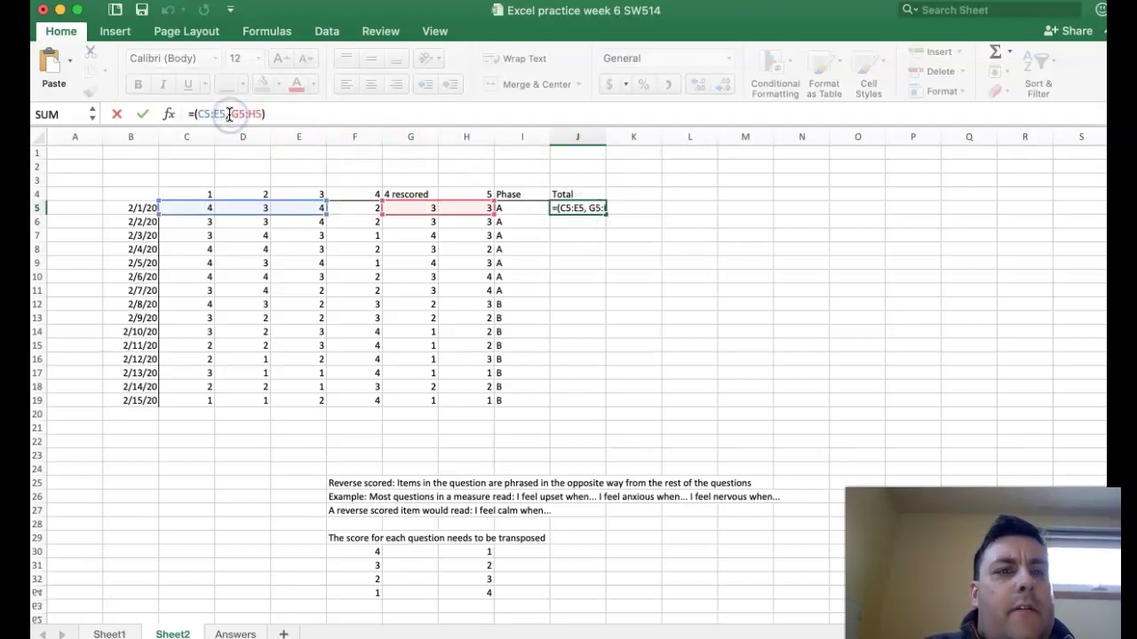
key(Return)
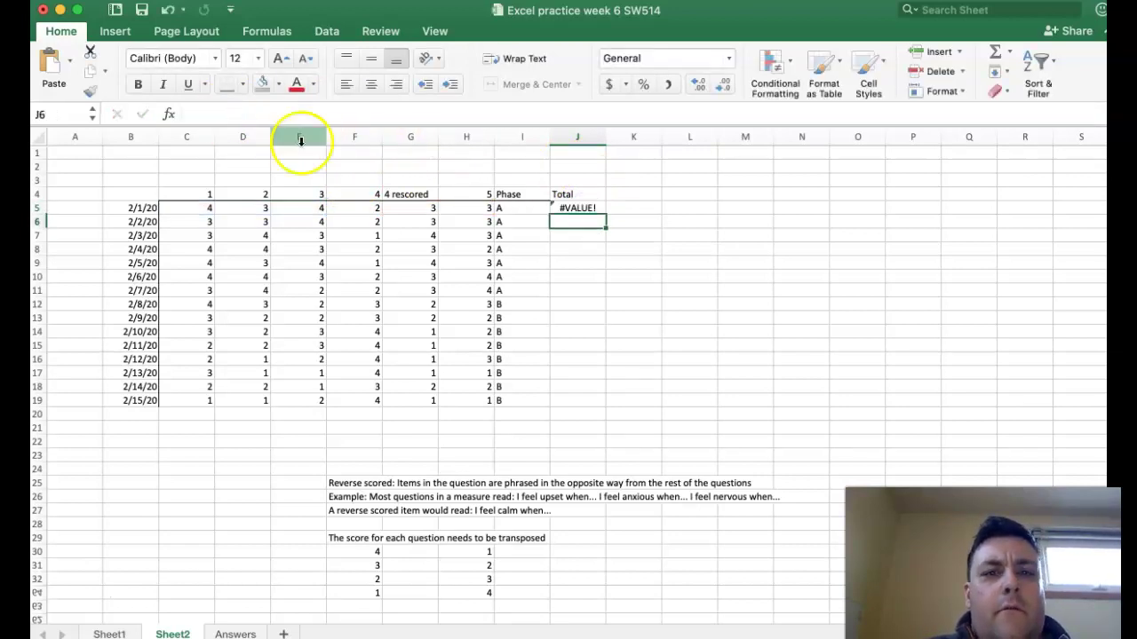
Clear the formula in J5 and try adding the two ranges with =C5:E5+G5:H5.
click(580, 208)
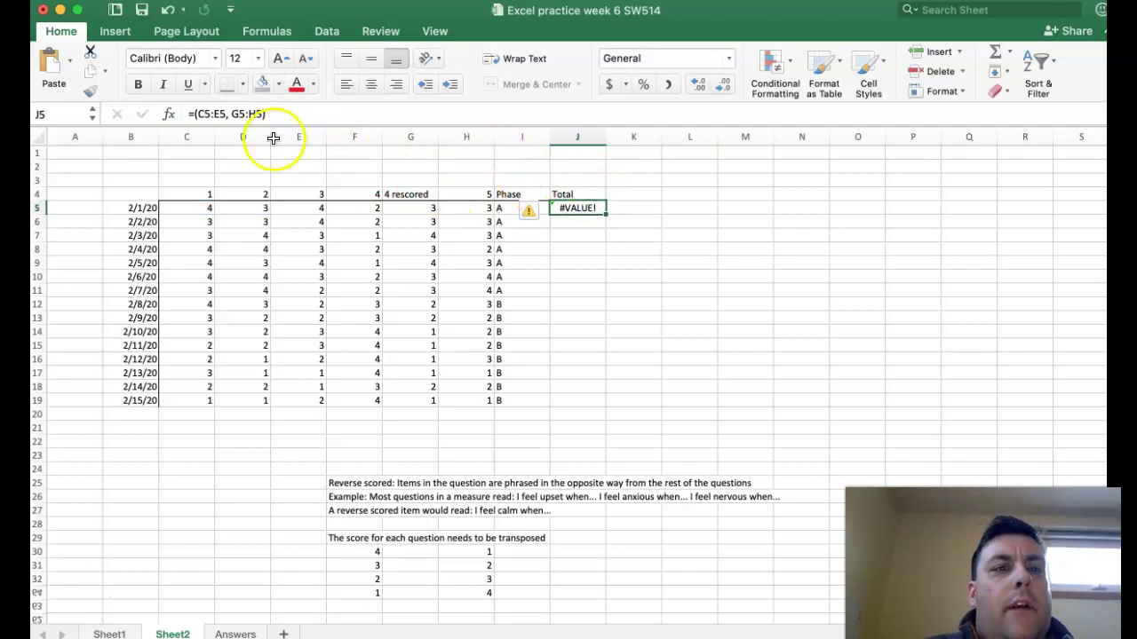
click(287, 114)
drag(287, 114, 202, 117)
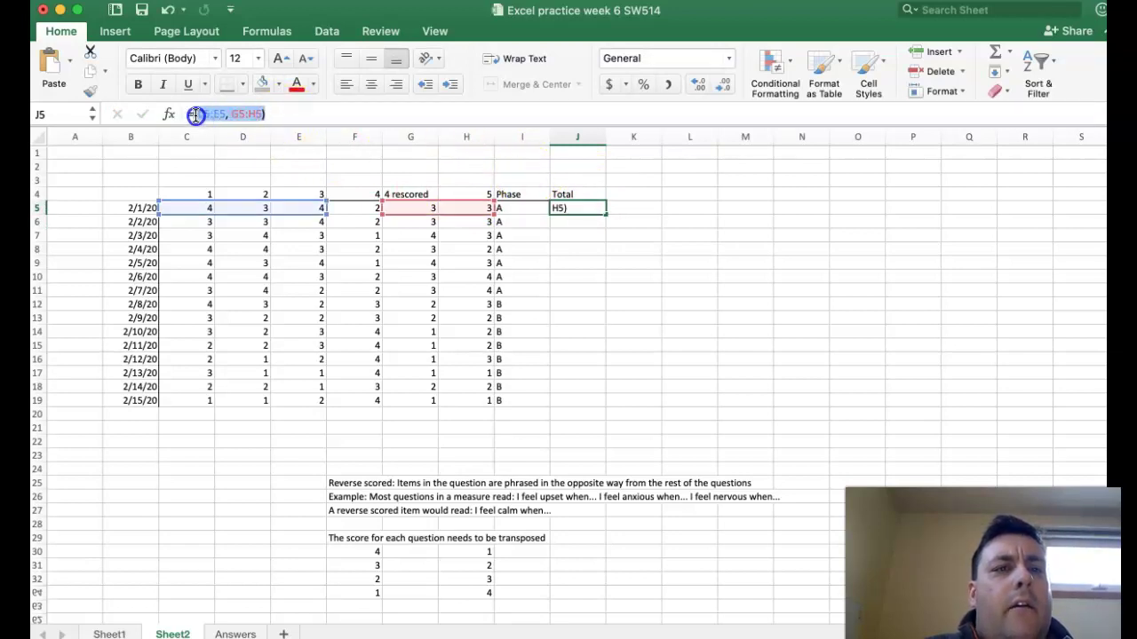
key(BackSpace)
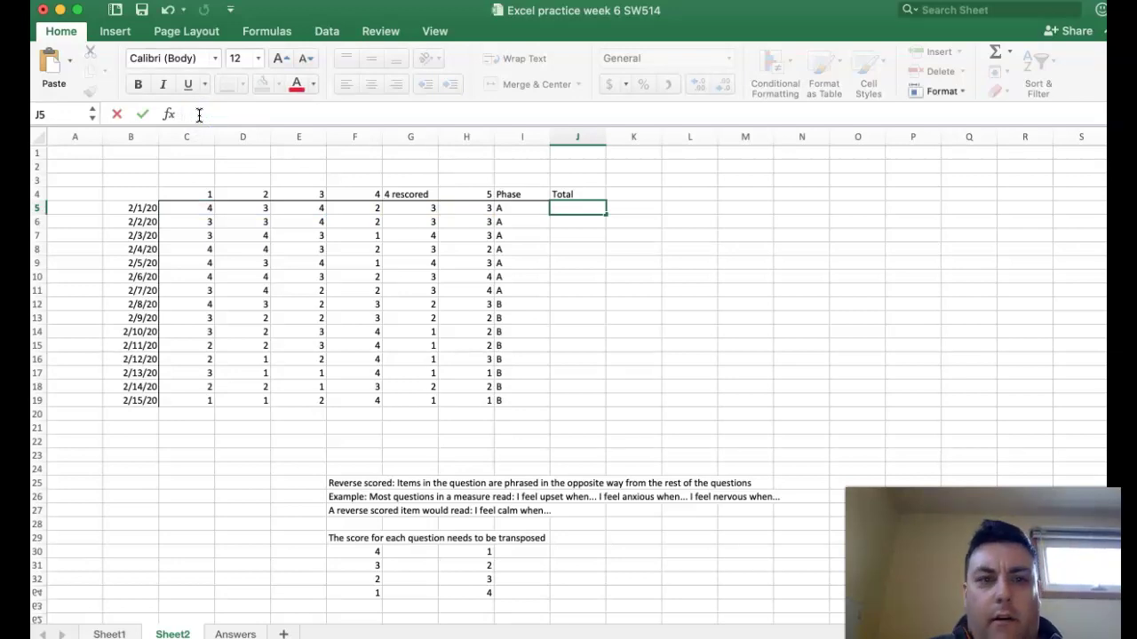
text(=)
click(188, 207)
drag(187, 207, 294, 213)
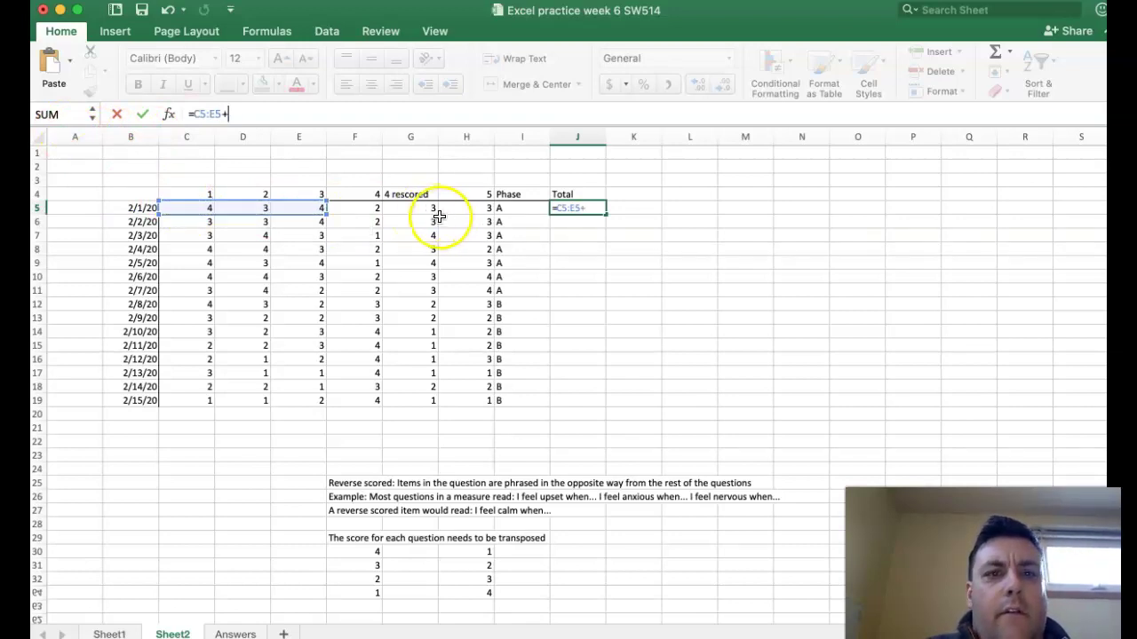
drag(436, 214, 456, 208)
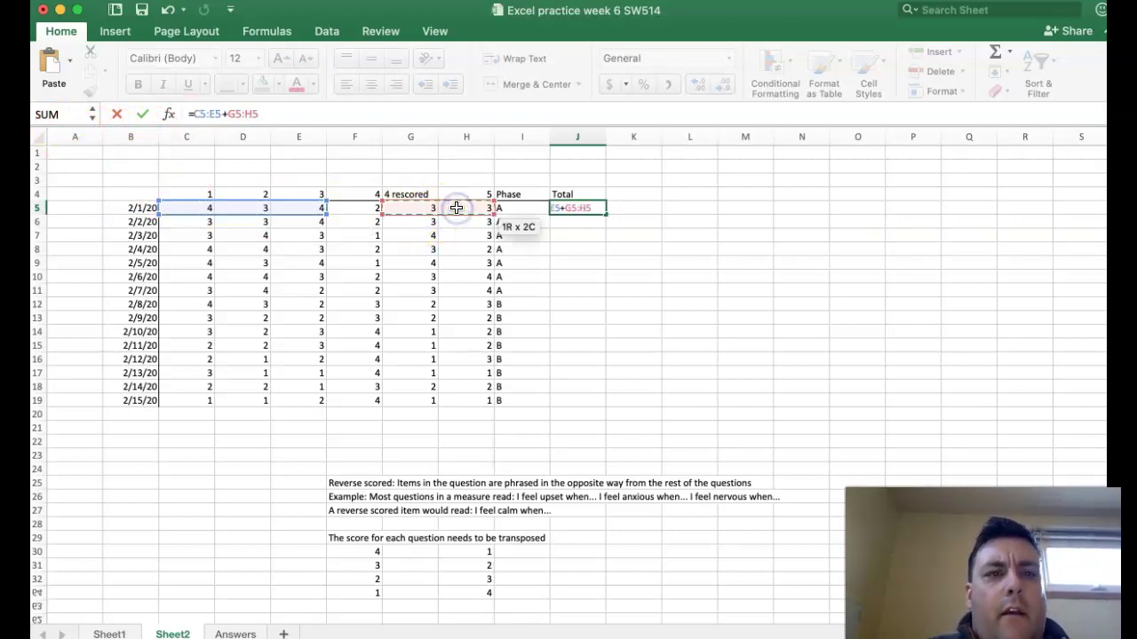
key(Return)
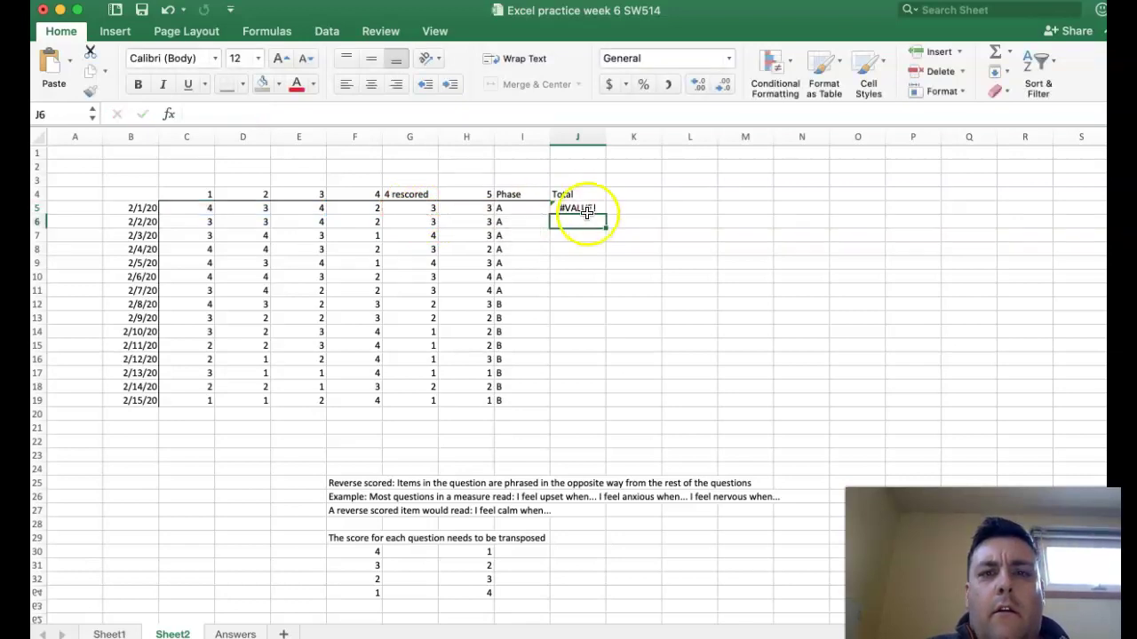
Try enclosing each range in J5 in its own parentheses, making the formula =(C5:E5)+(G5:H5).
click(581, 203)
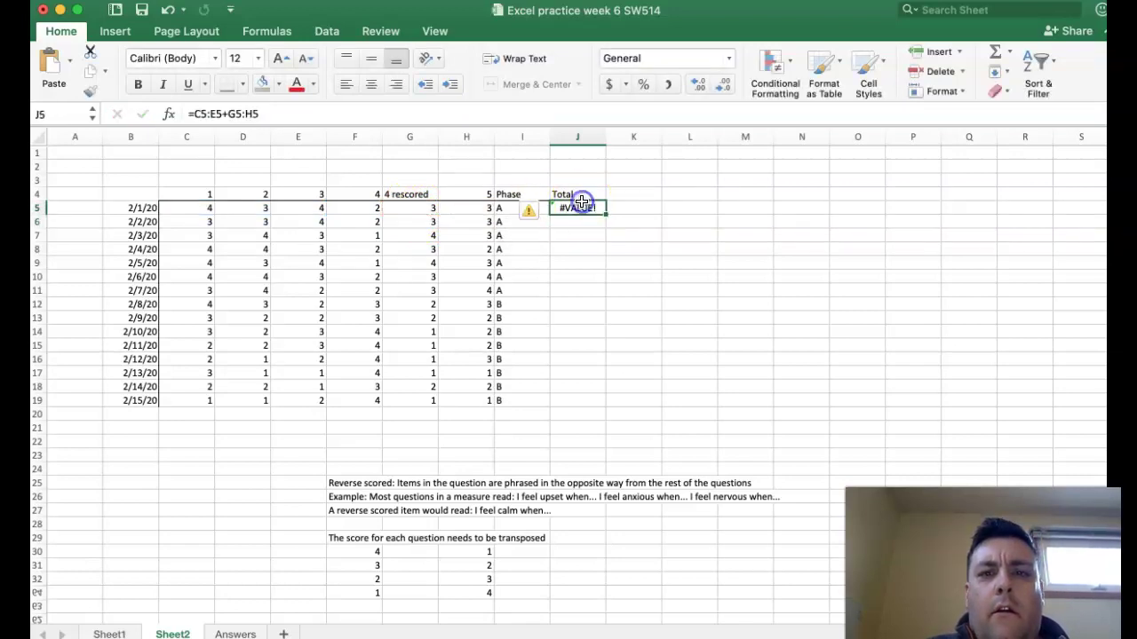
click(268, 114)
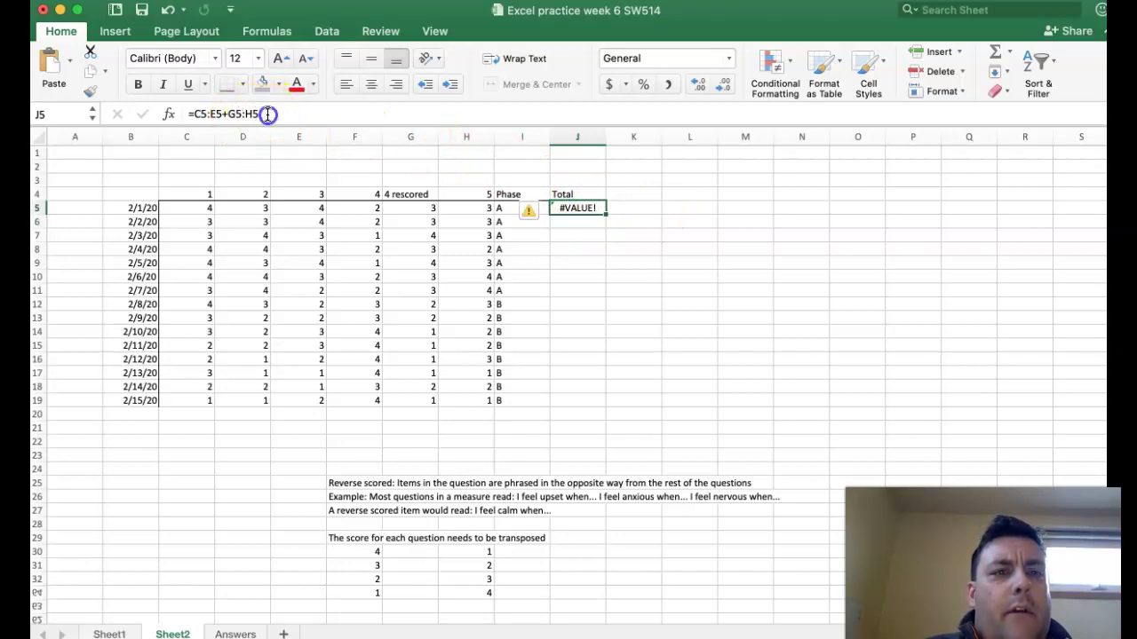
drag(269, 114, 228, 113)
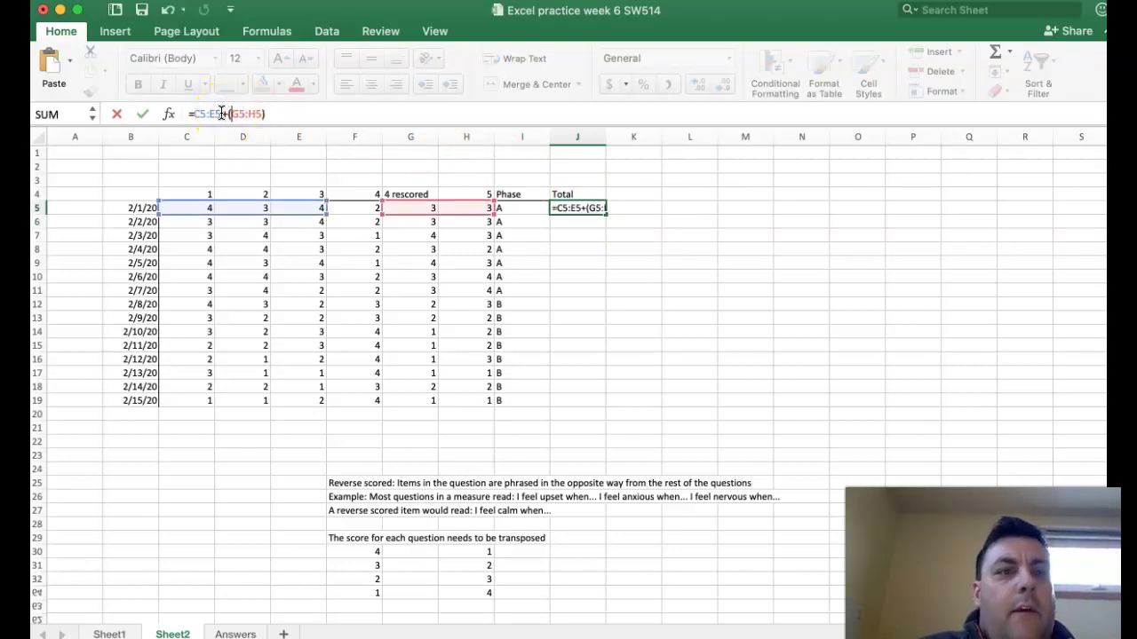
text())
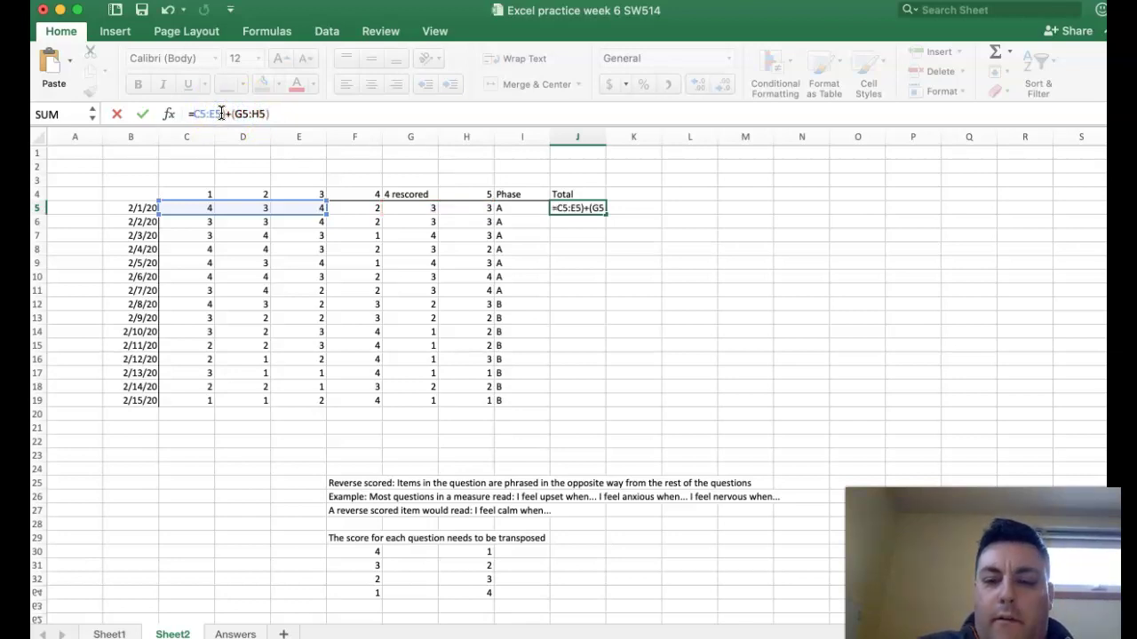
key(Return)
click(385, 190)
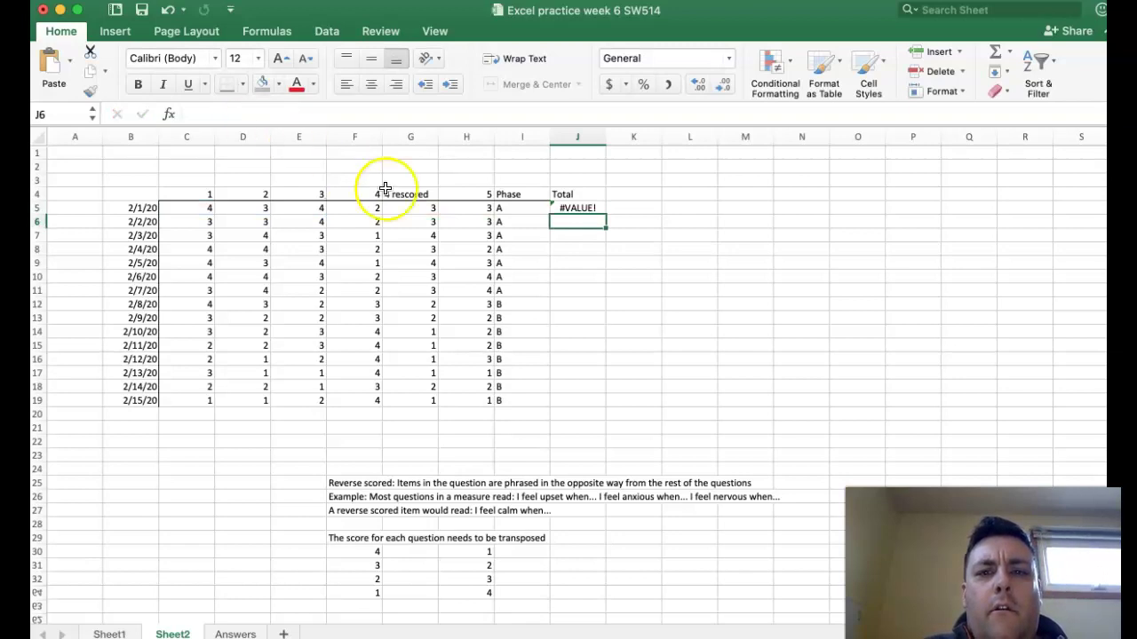
Inspect the formula and error options of J5, and undo the attempted formula to leave the cell empty.
click(590, 208)
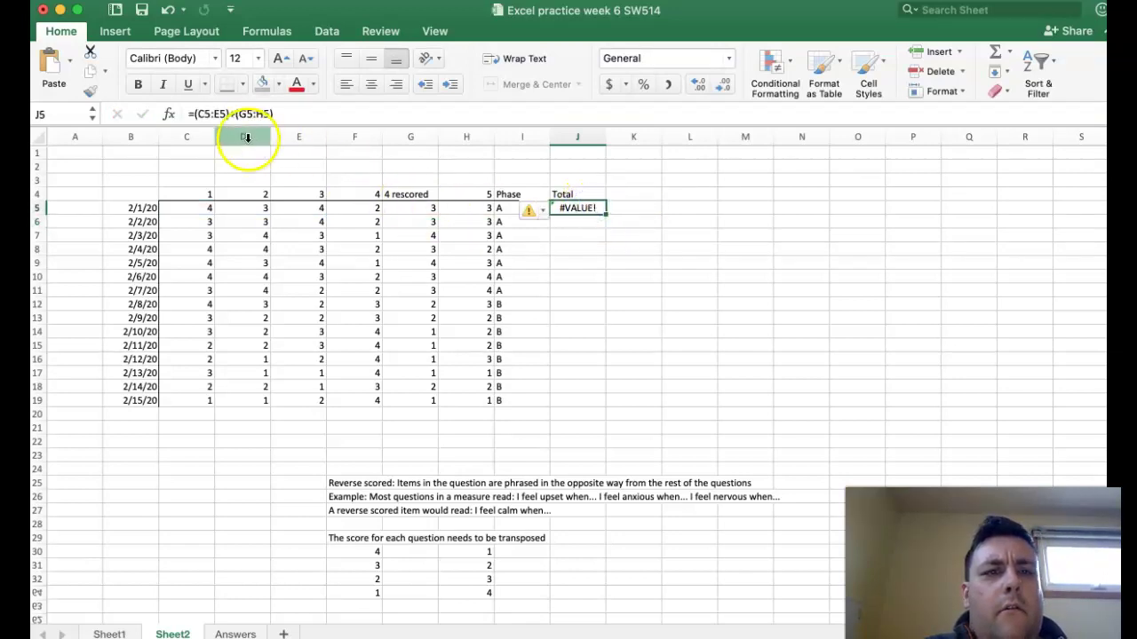
click(542, 209)
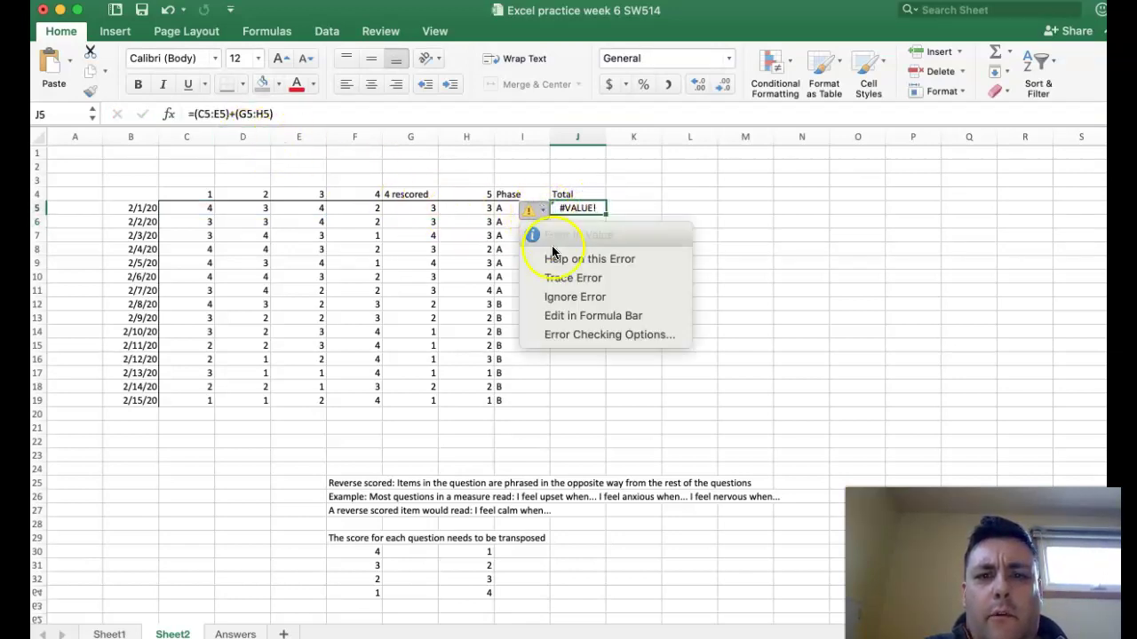
click(735, 244)
drag(582, 208, 391, 100)
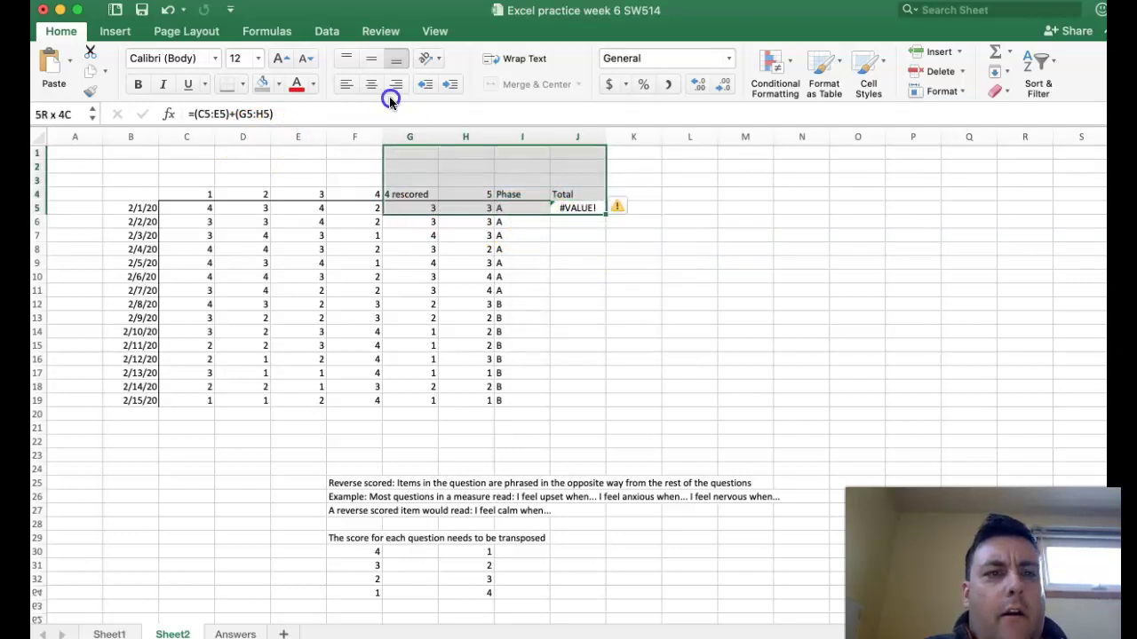
click(682, 304)
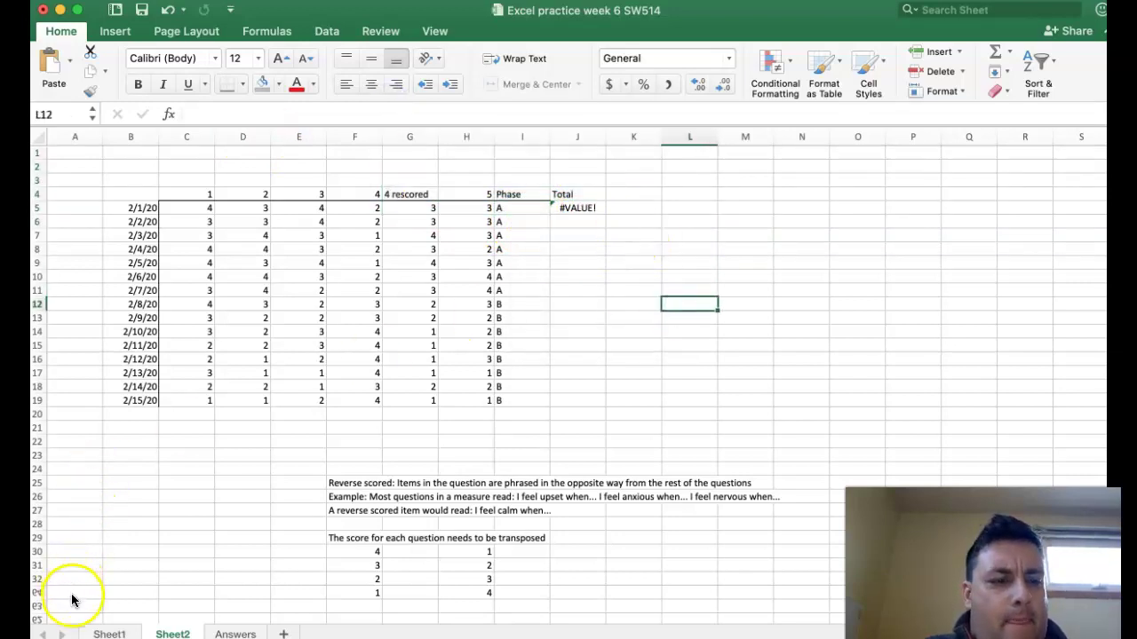
key(super+z)
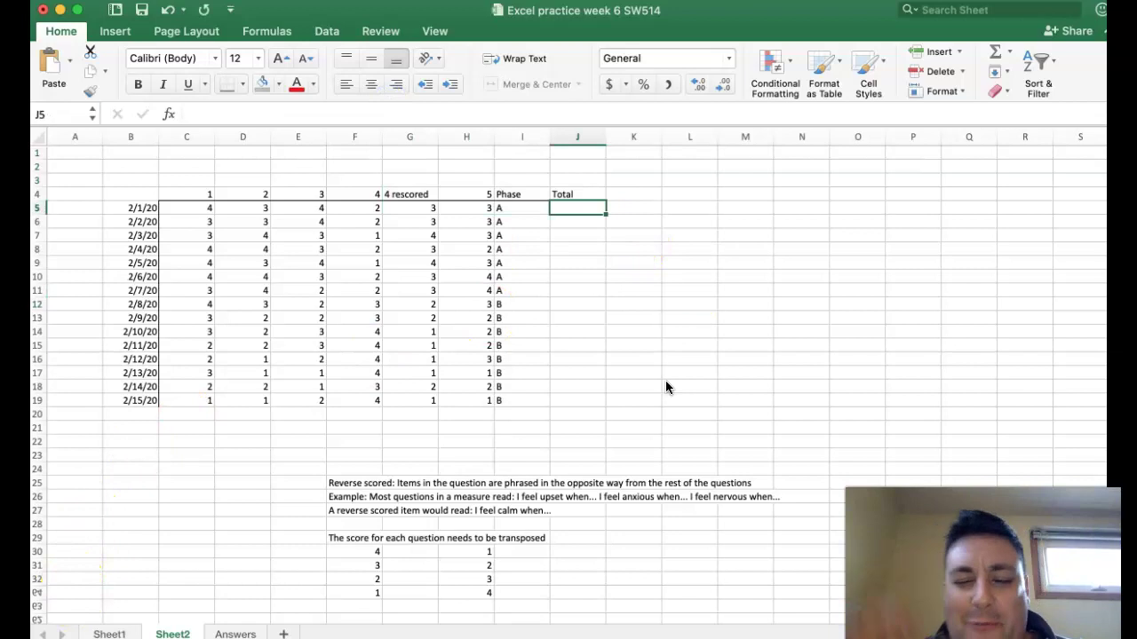
click(701, 306)
Total the first date's scores in J5 with =SUM(C5:E5, G5:H5), leaving out the original question 4 score.
click(582, 206)
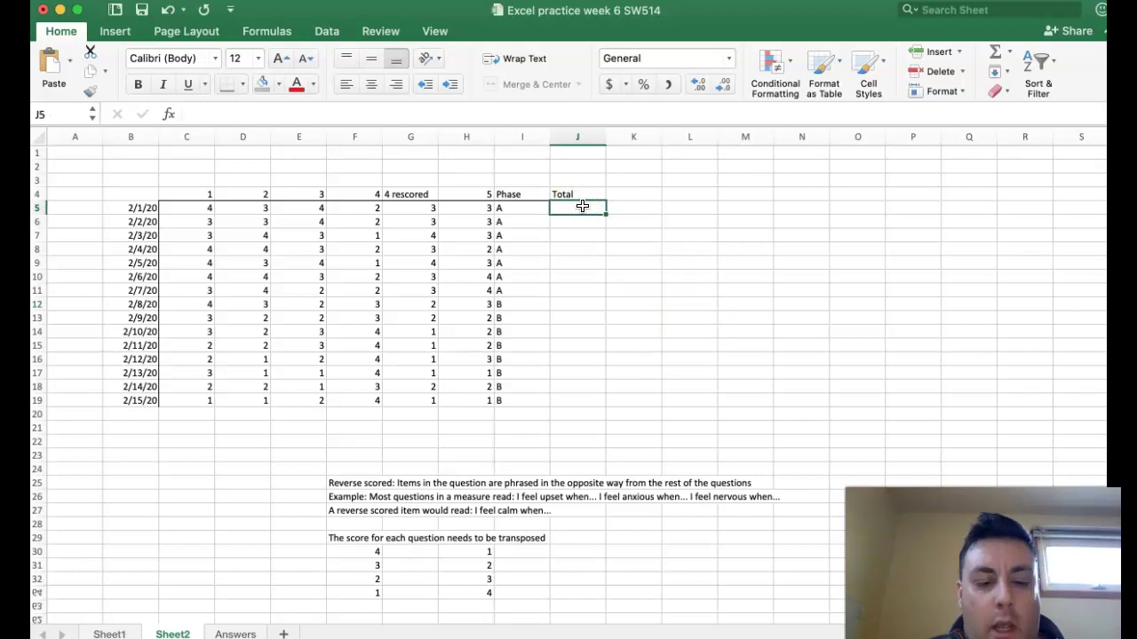
text(=sum()
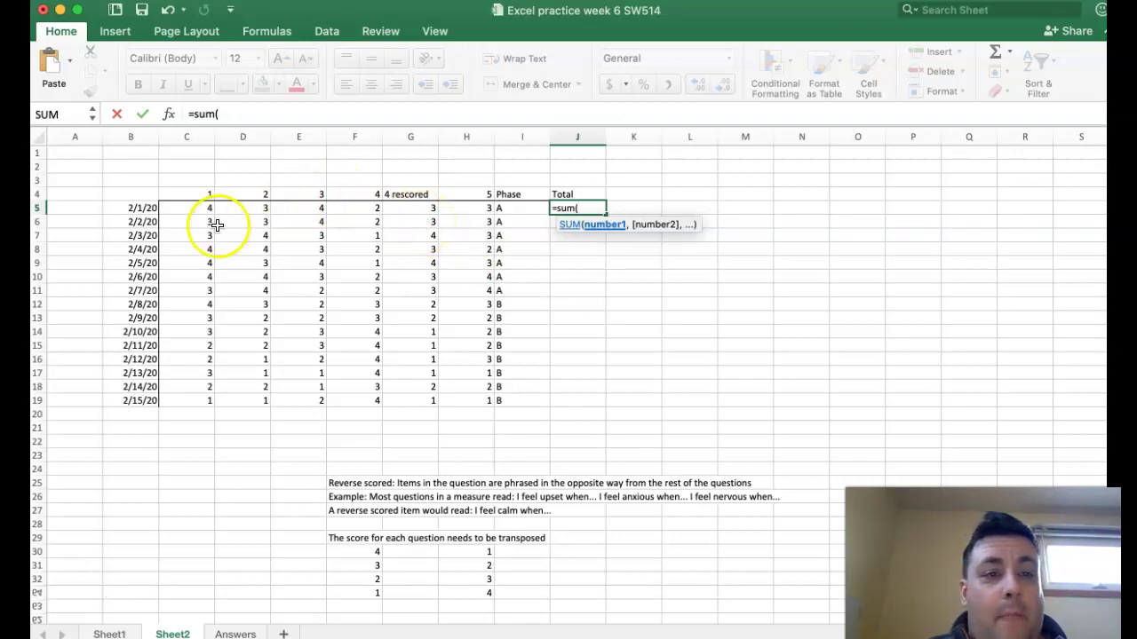
drag(193, 208, 315, 210)
click(267, 113)
text(,)
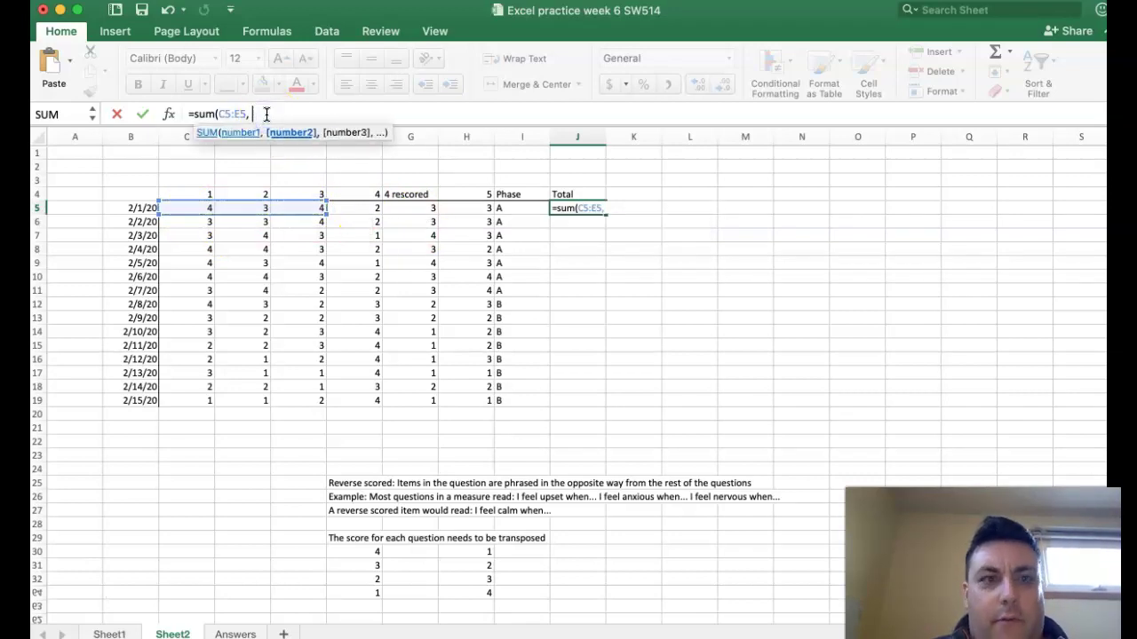
drag(431, 208, 456, 209)
text())
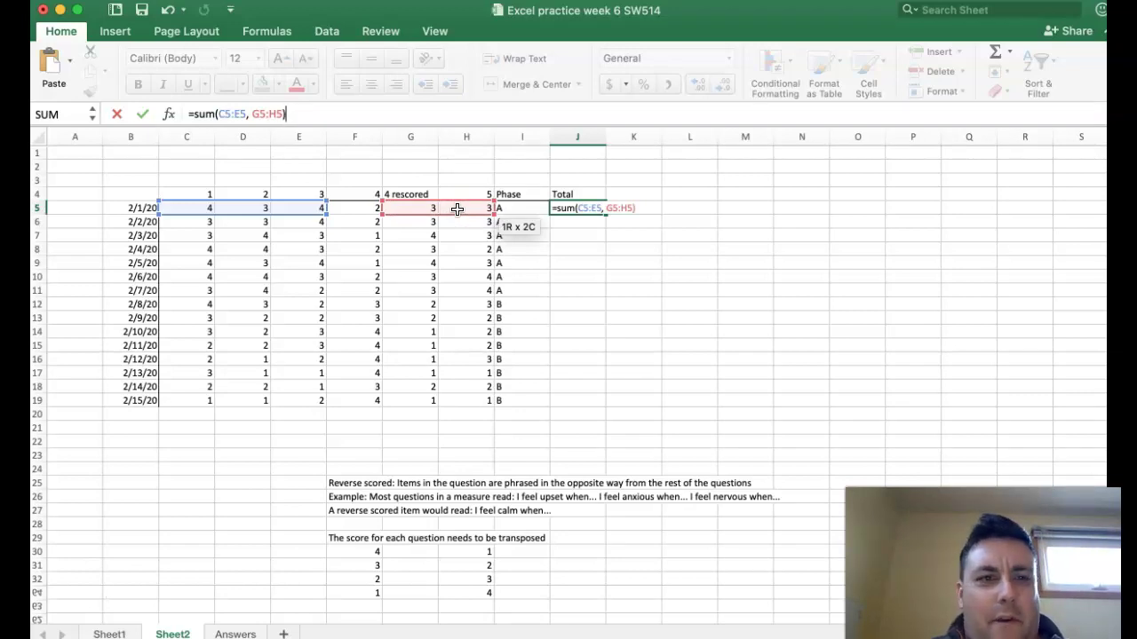
key(Return)
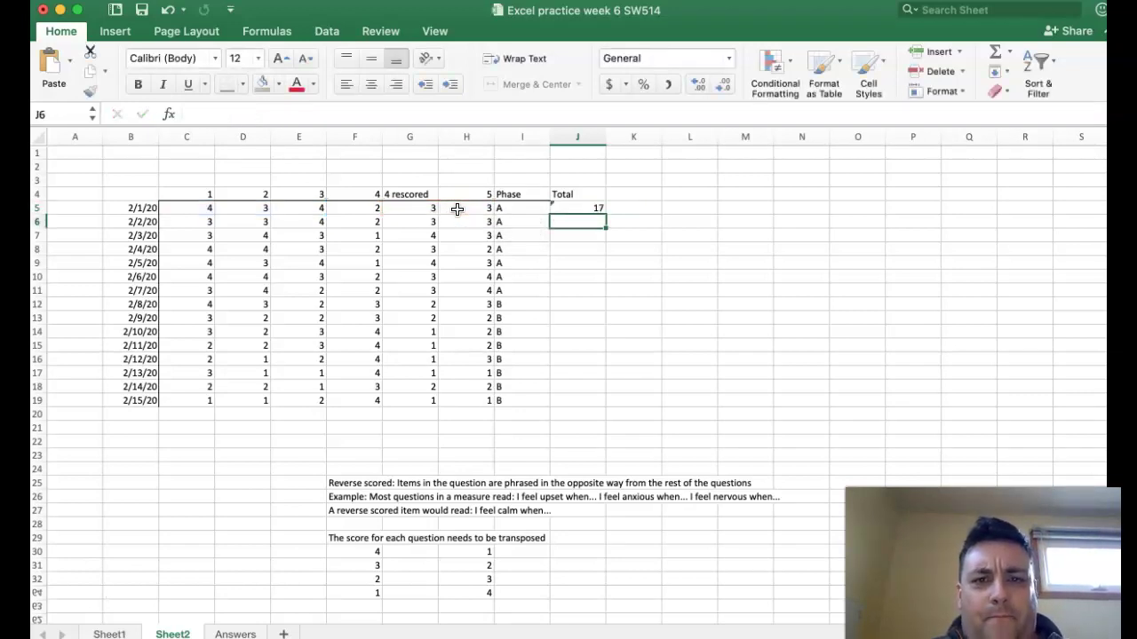
Fill the total formula from J5 down to J19 for all the remaining dates.
click(583, 209)
drag(606, 212, 607, 410)
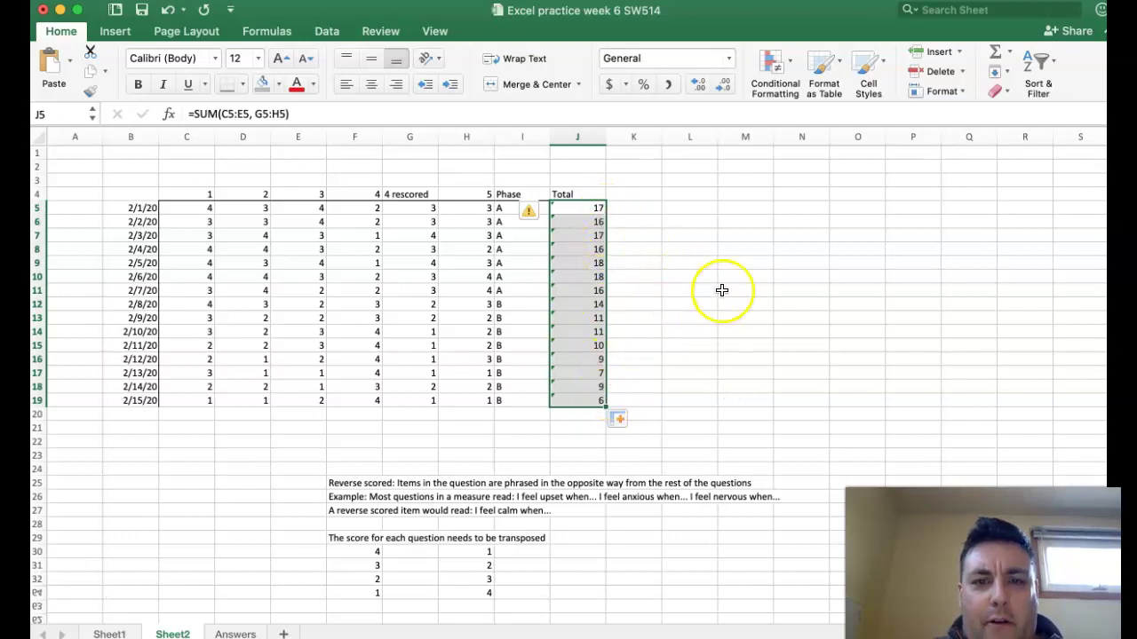
click(691, 314)
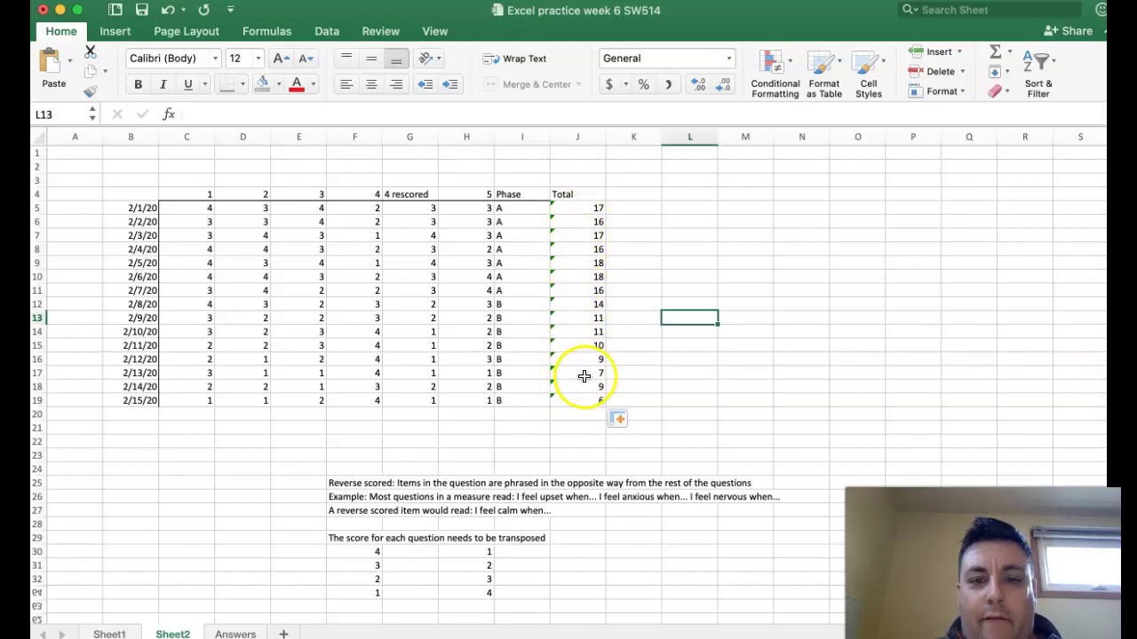
click(743, 371)
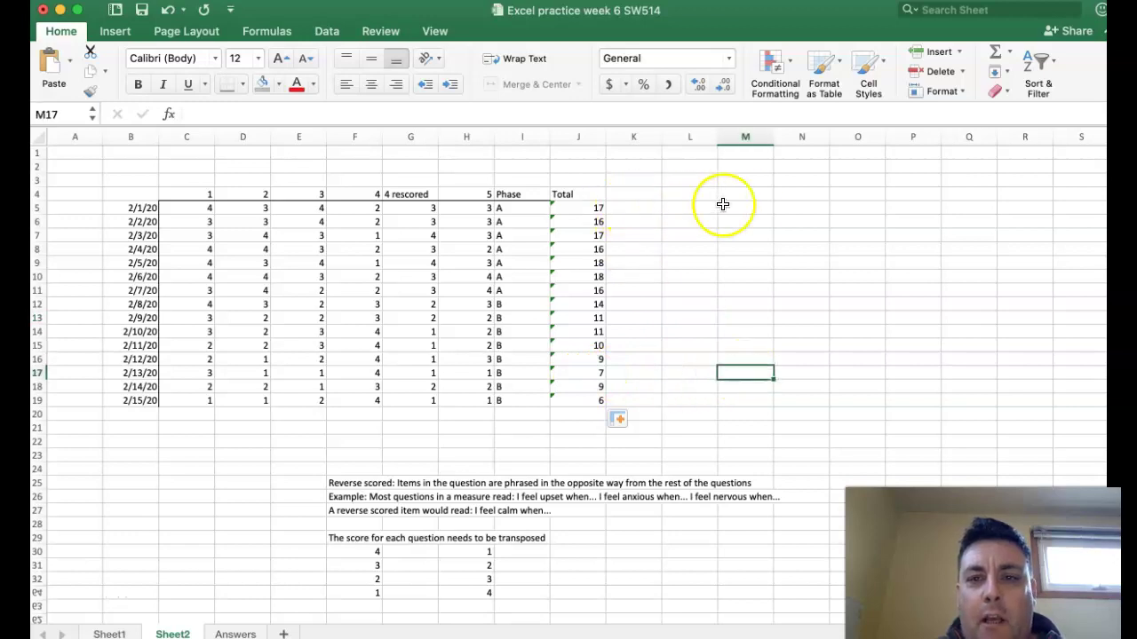
Copy the dates in B5:B19 and paste them into M5:M19, clearing the misplaced paste that starts at M4.
drag(134, 208, 123, 399)
key(super+c)
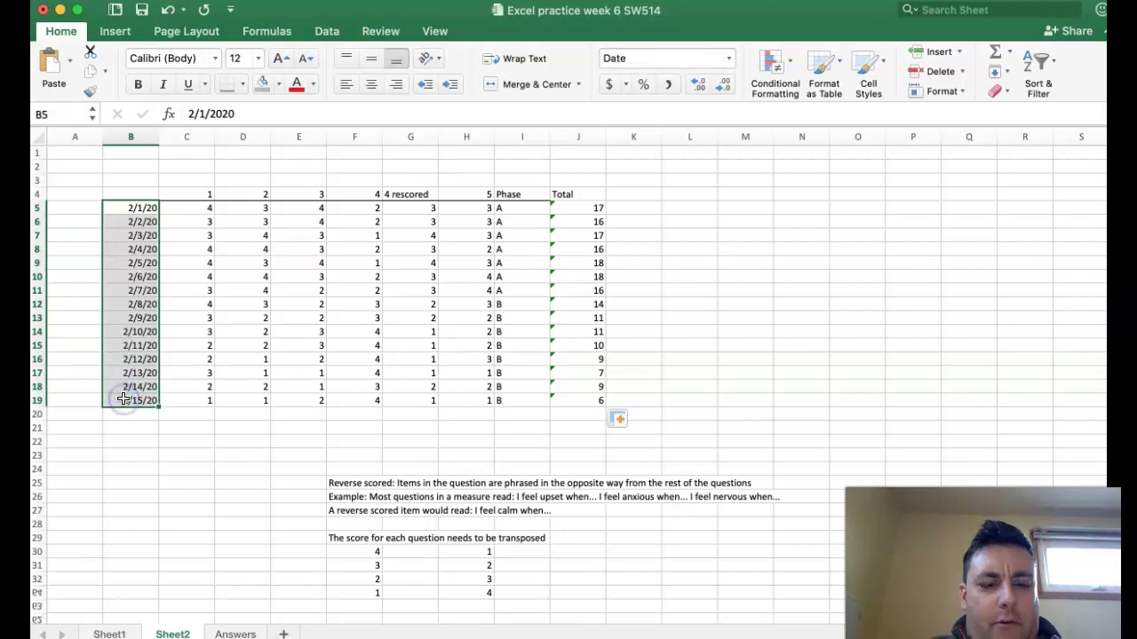
click(749, 192)
key(super+v)
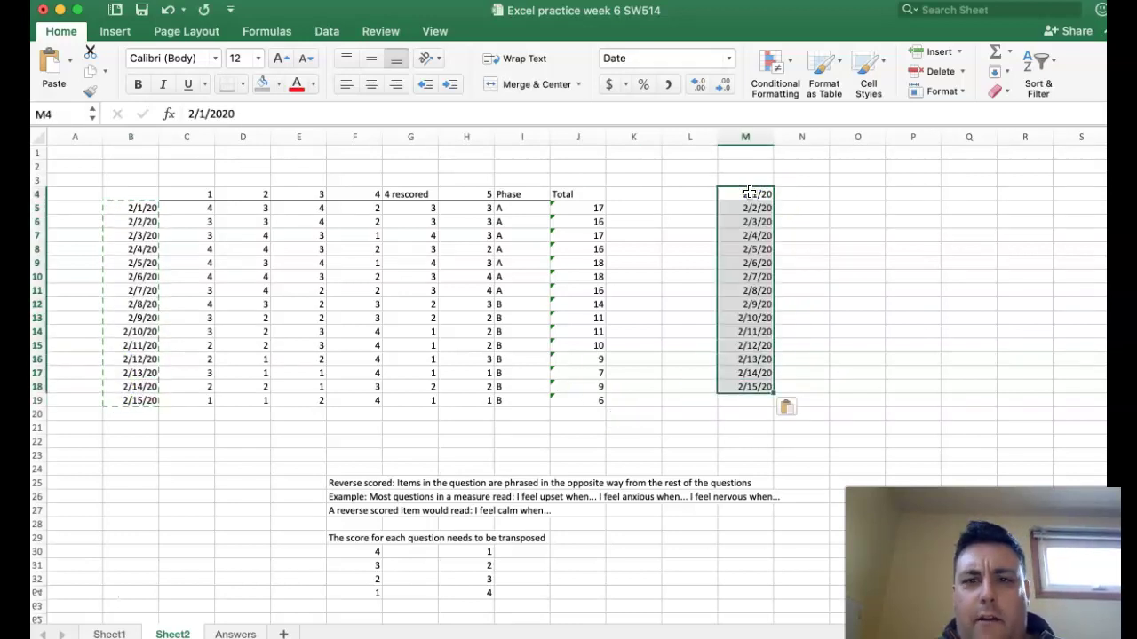
key(Delete)
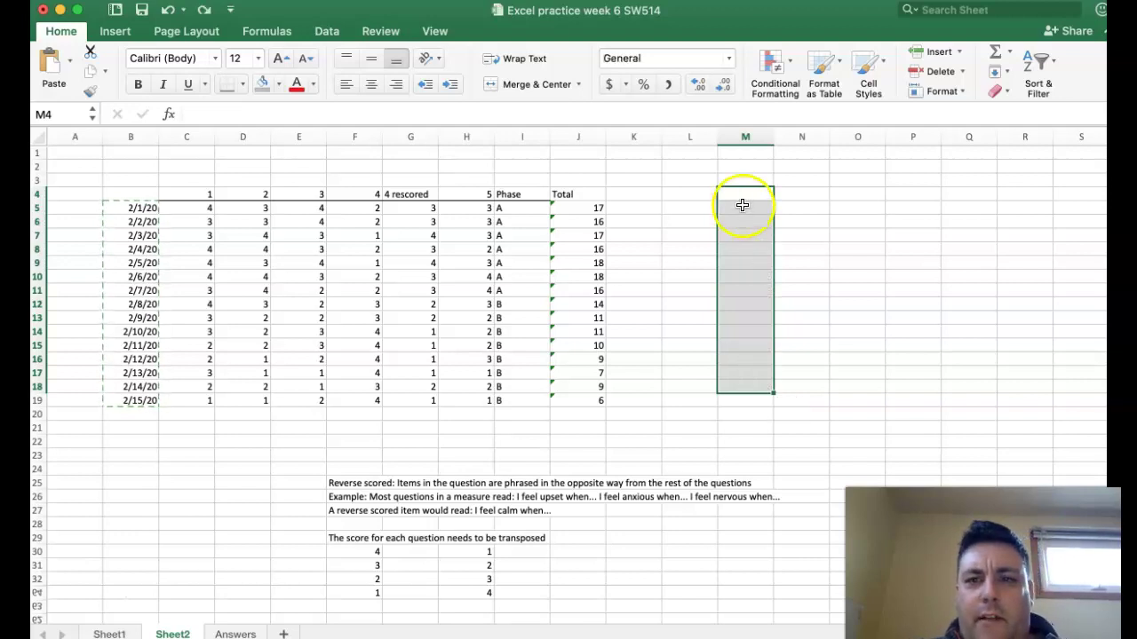
click(742, 205)
key(super+v)
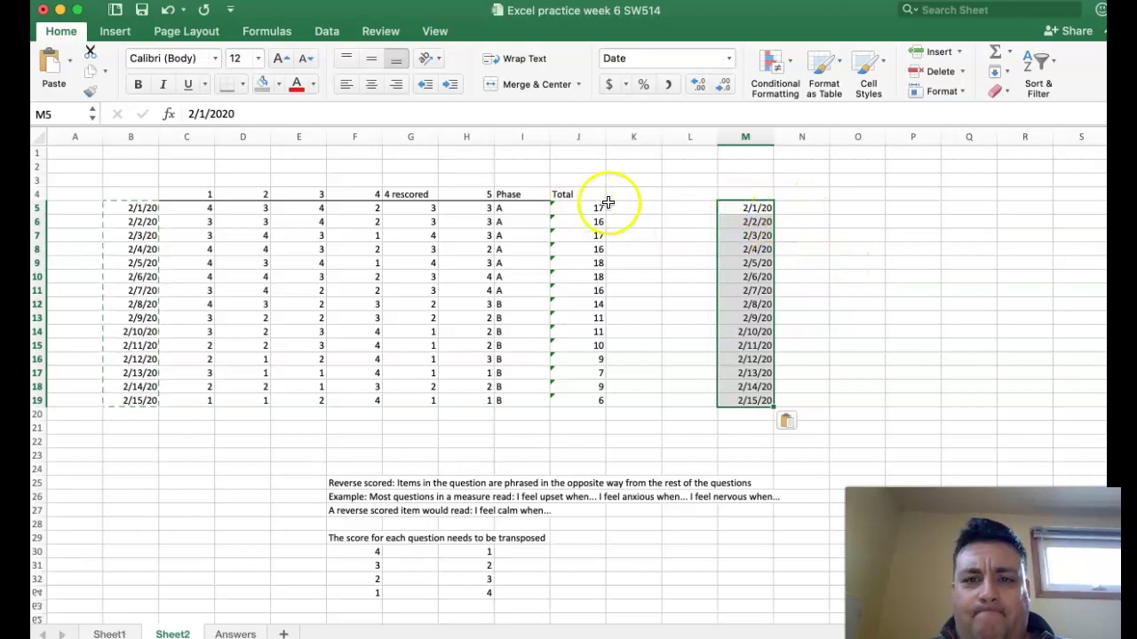
Copy the calculated totals in J5:J19.
click(573, 209)
drag(573, 209, 571, 297)
drag(568, 296, 566, 404)
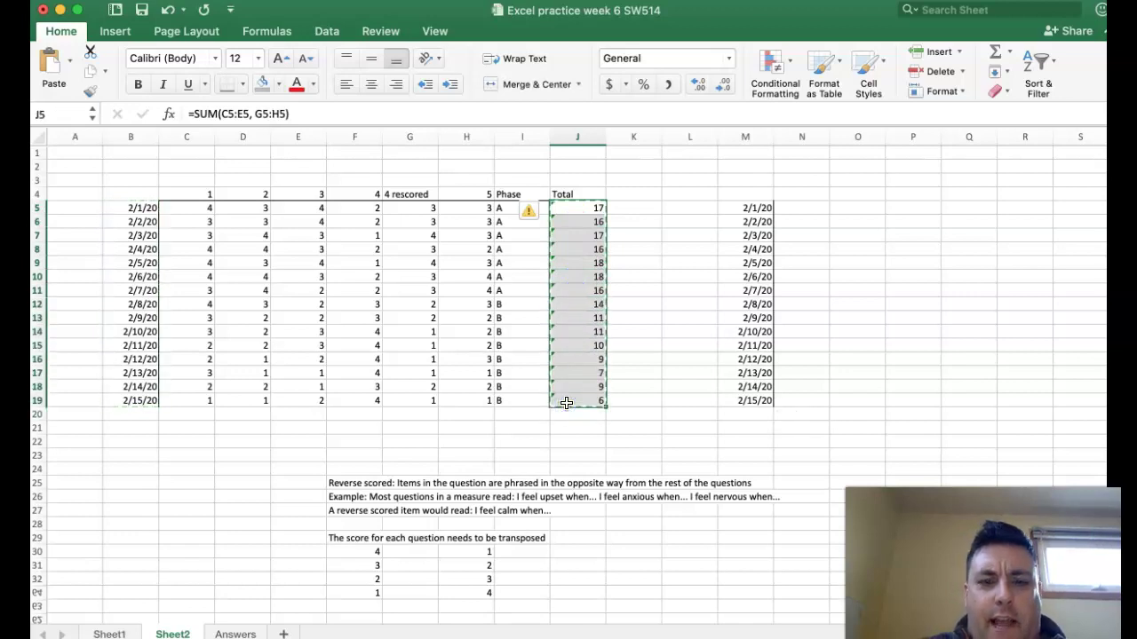
Try a regular paste of the copied totals beside the dates starting at N5, and undo it.
click(795, 204)
key(super+v)
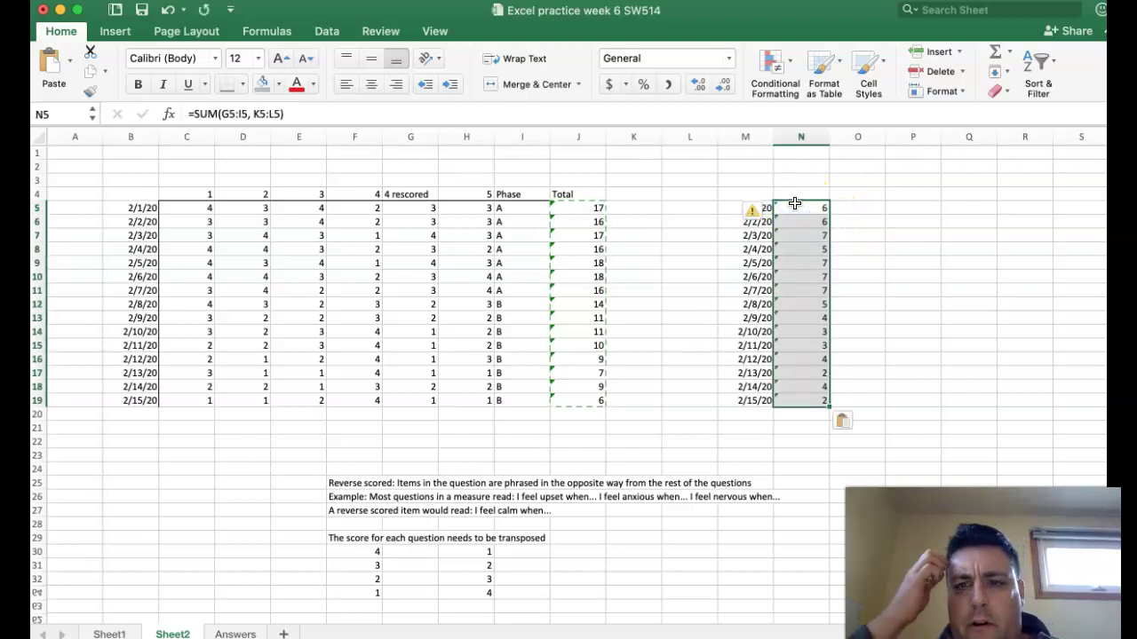
key(super+z)
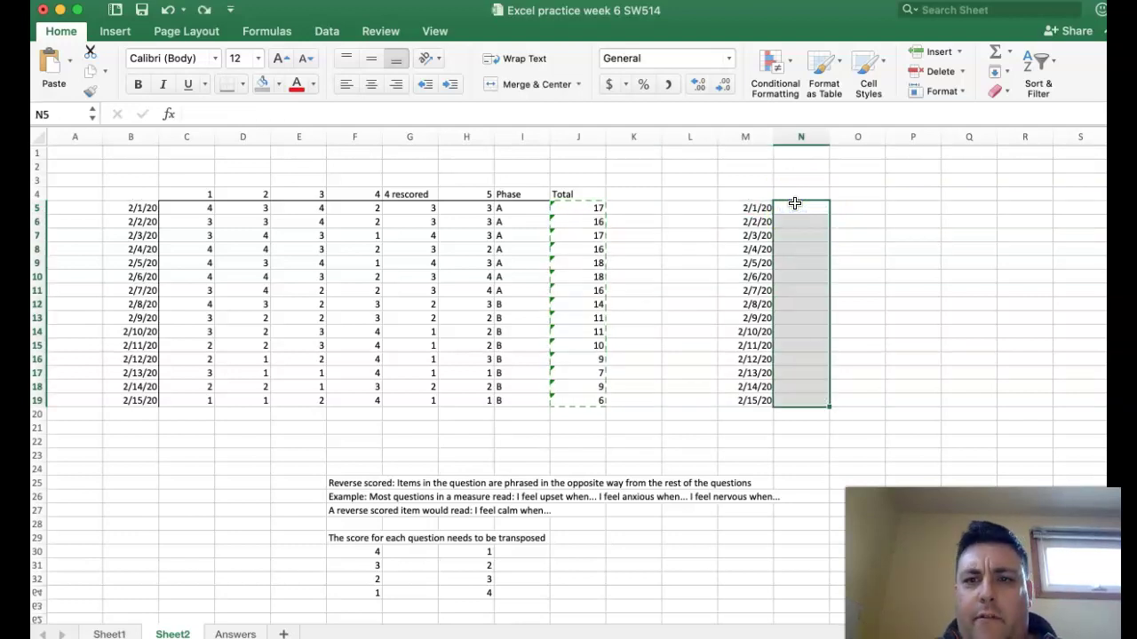
Try pasting only the values of the totals into N5:N19 with Paste Special, and undo the paste.
right_click(796, 206)
click(810, 258)
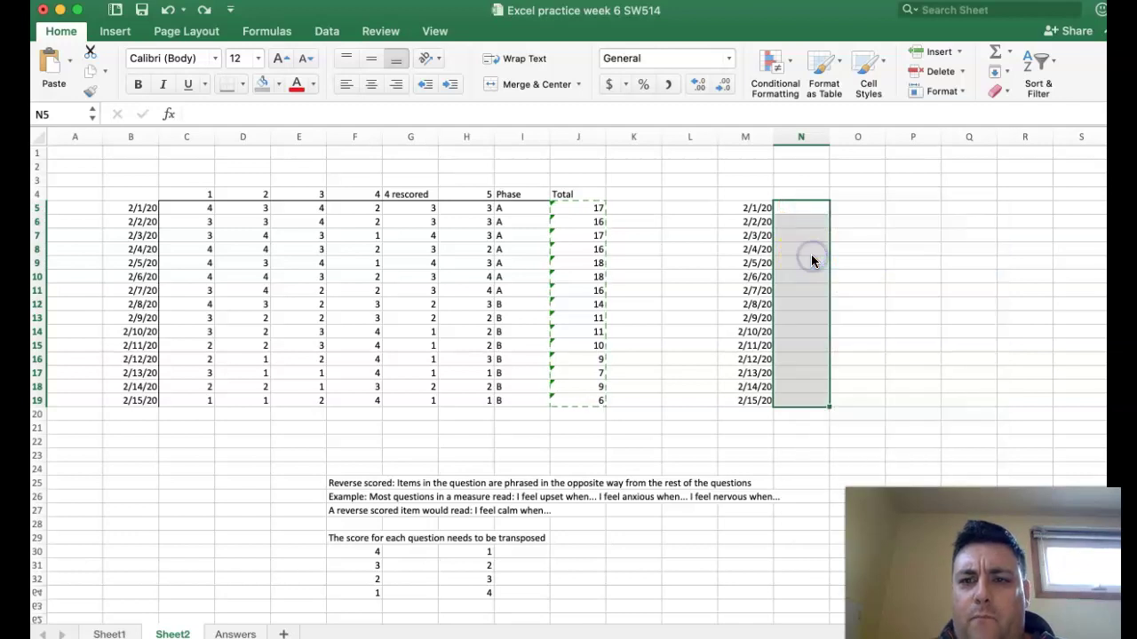
click(677, 181)
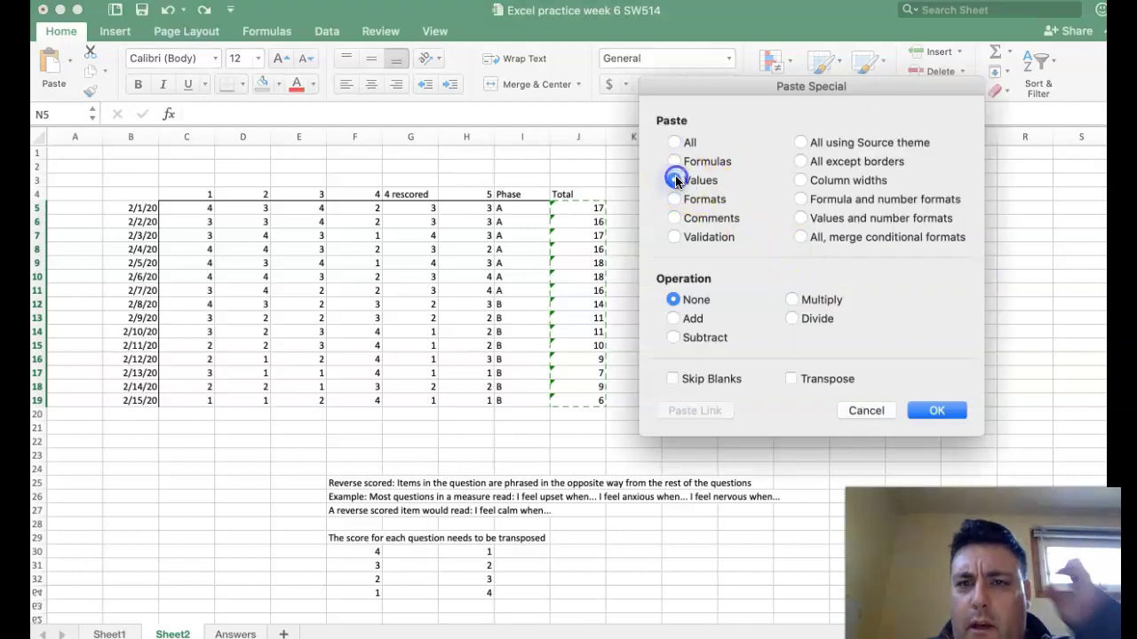
click(938, 409)
click(941, 358)
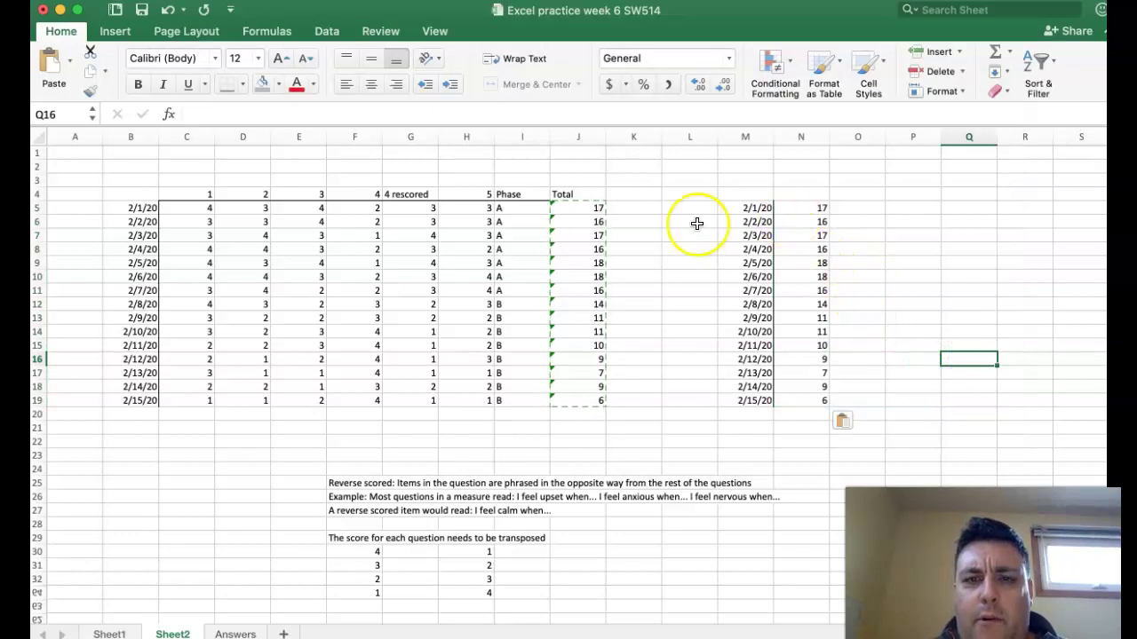
key(super+z)
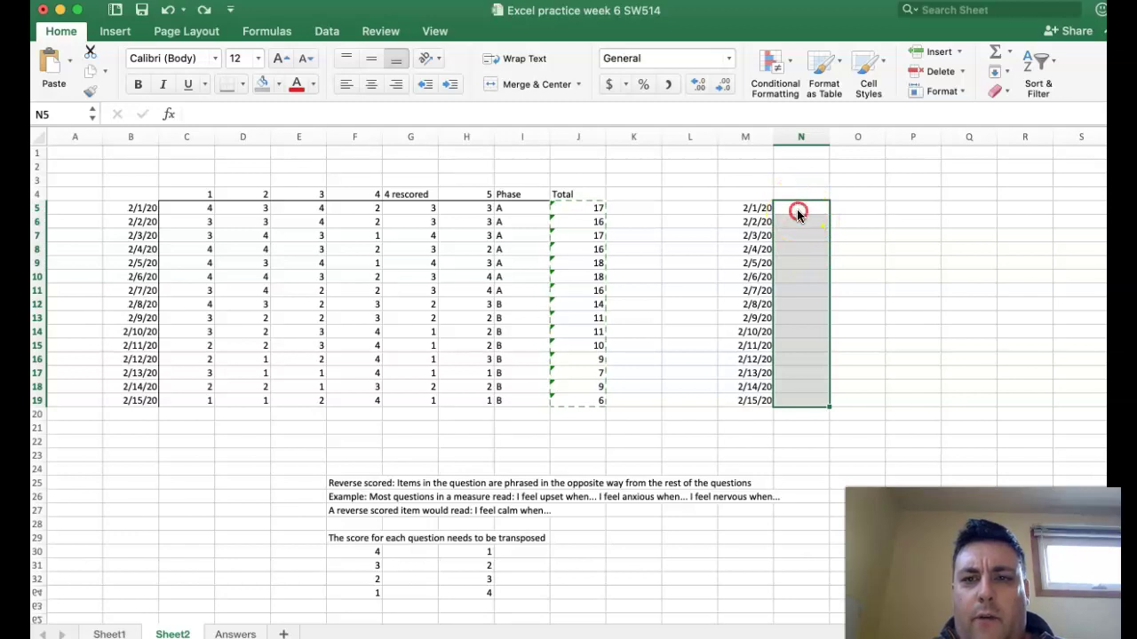
Repeat the ordinary paste of the total formulas into N5:N19 for comparison, and undo it.
right_click(798, 213)
click(812, 252)
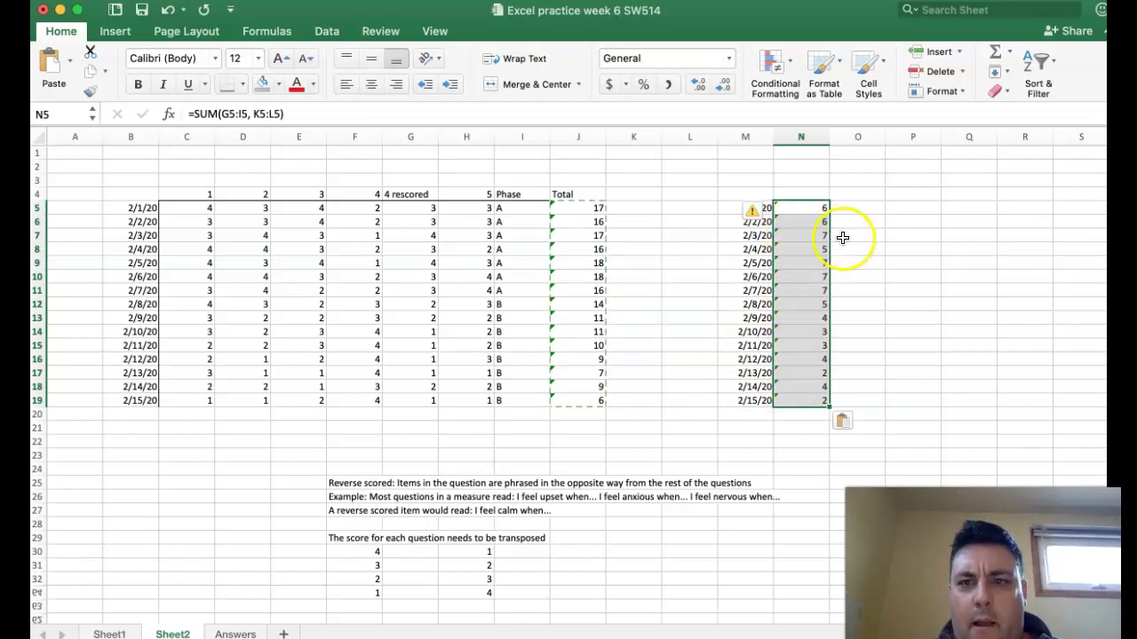
key(super+z)
right_click(805, 208)
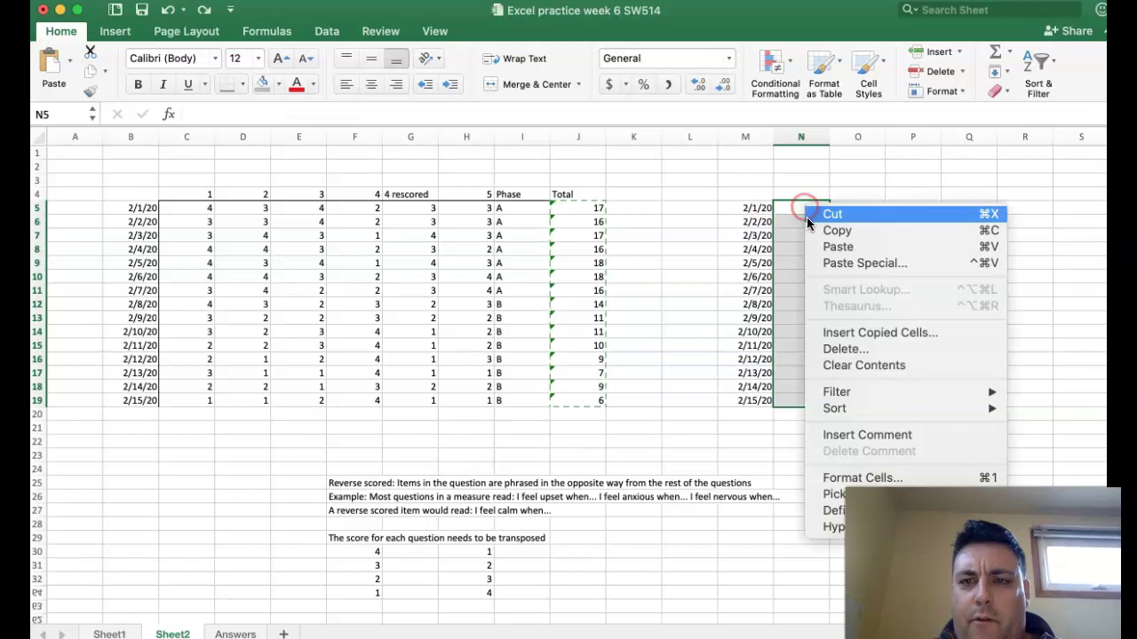
click(822, 262)
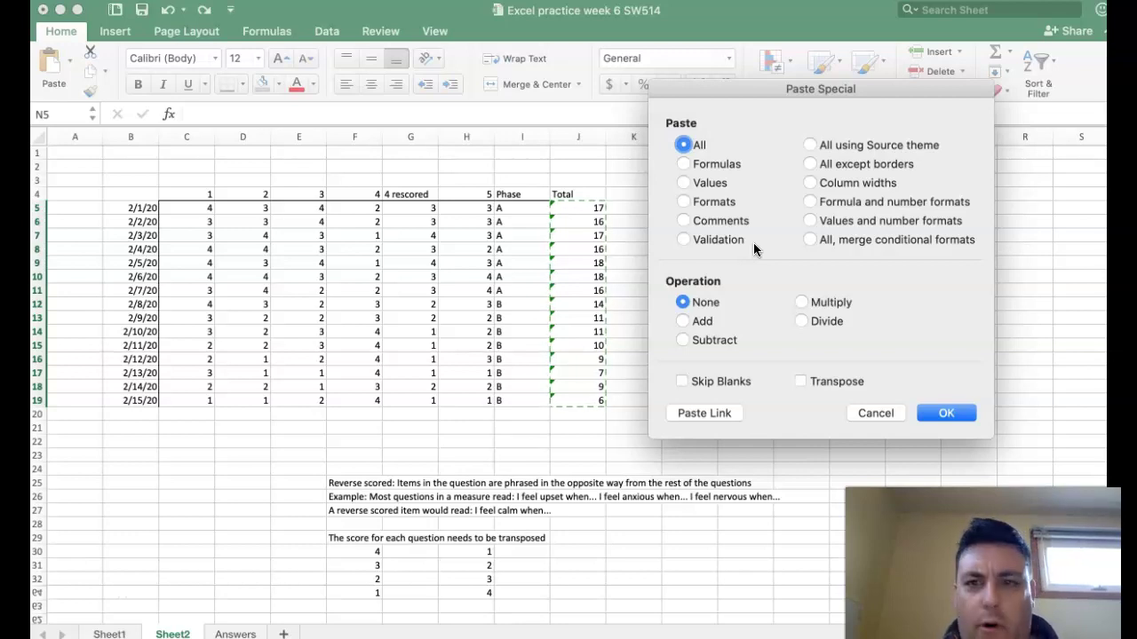
click(864, 418)
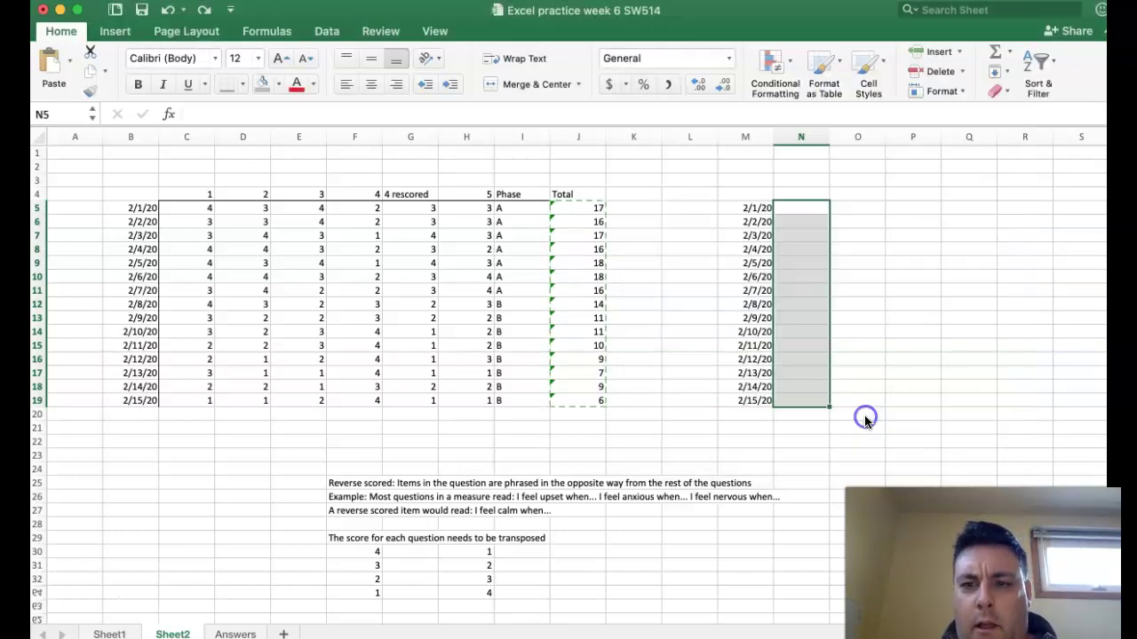
Paste only the values of the copied totals into N5:N19 with Paste Special.
right_click(818, 346)
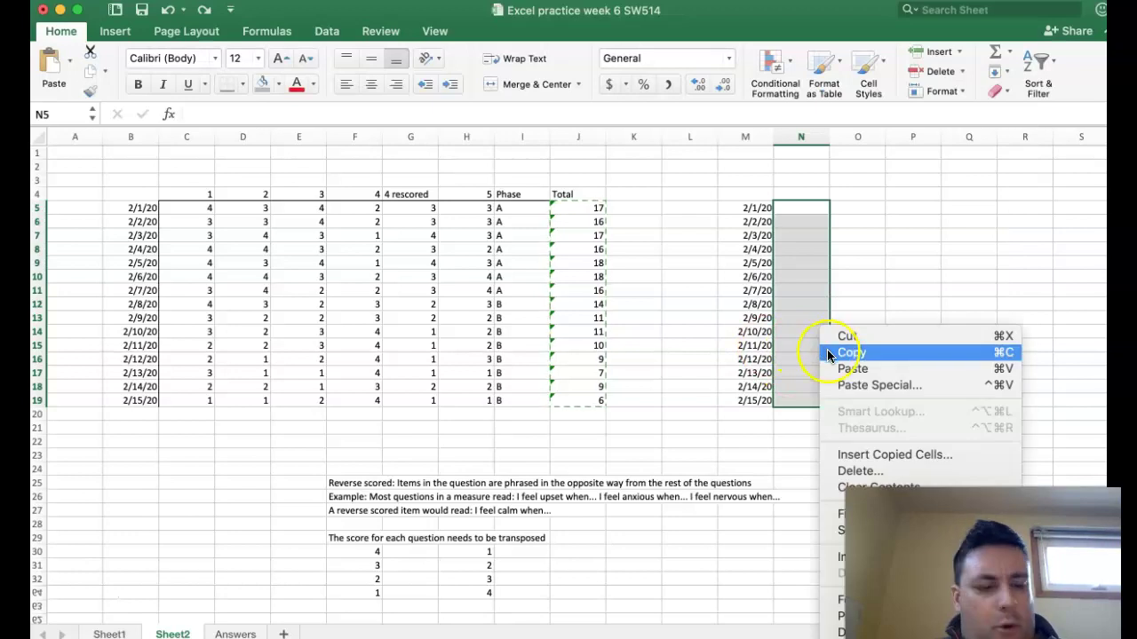
click(839, 385)
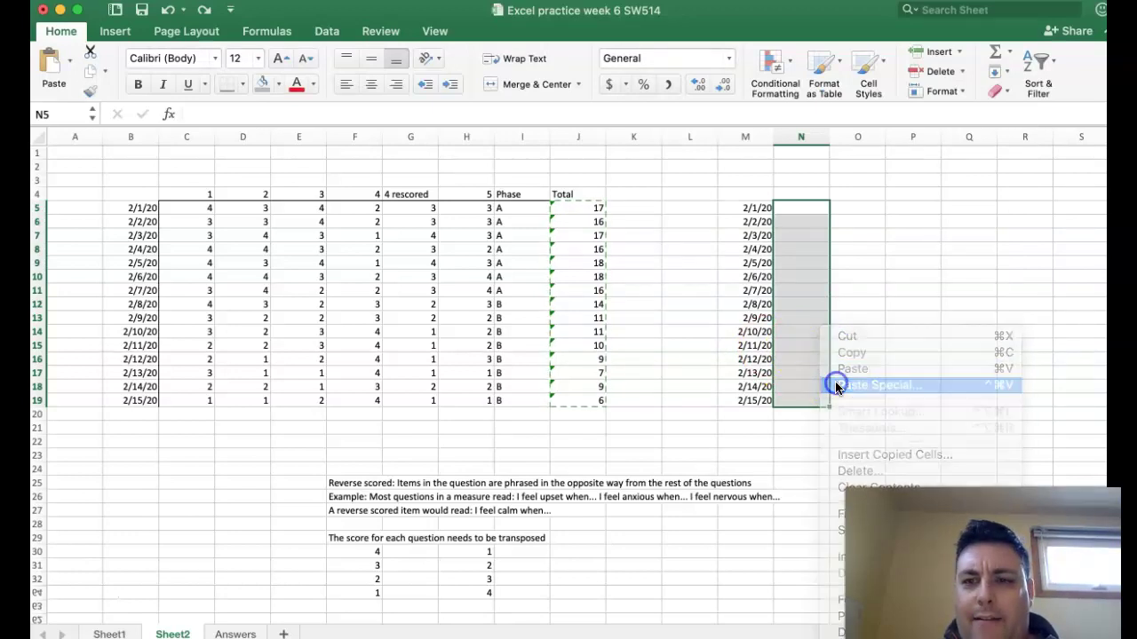
click(698, 308)
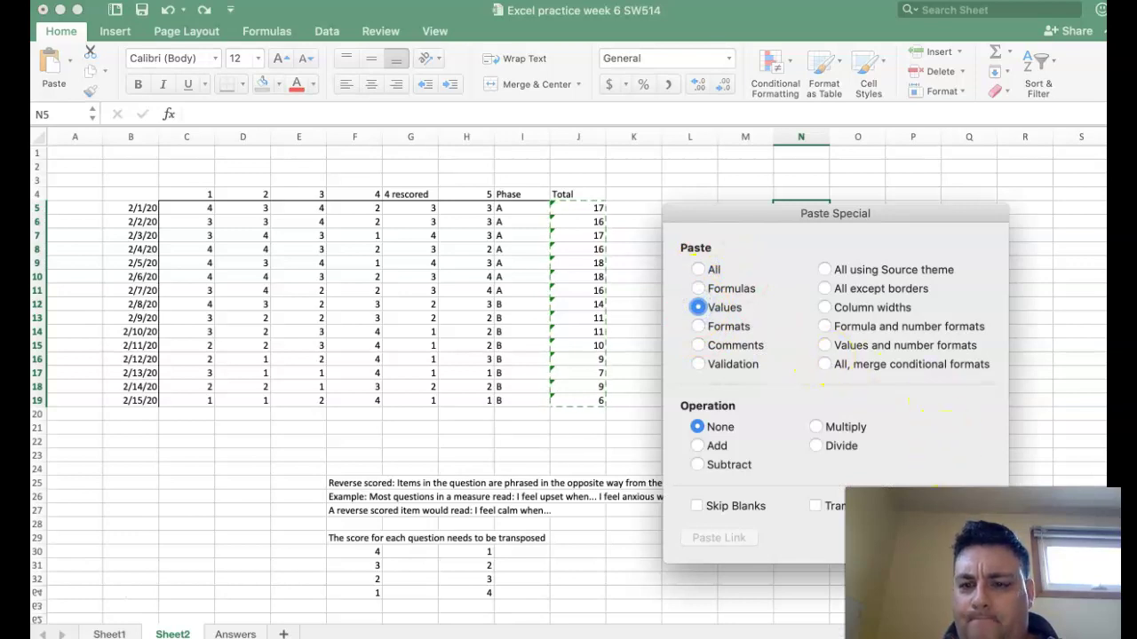
key(Return)
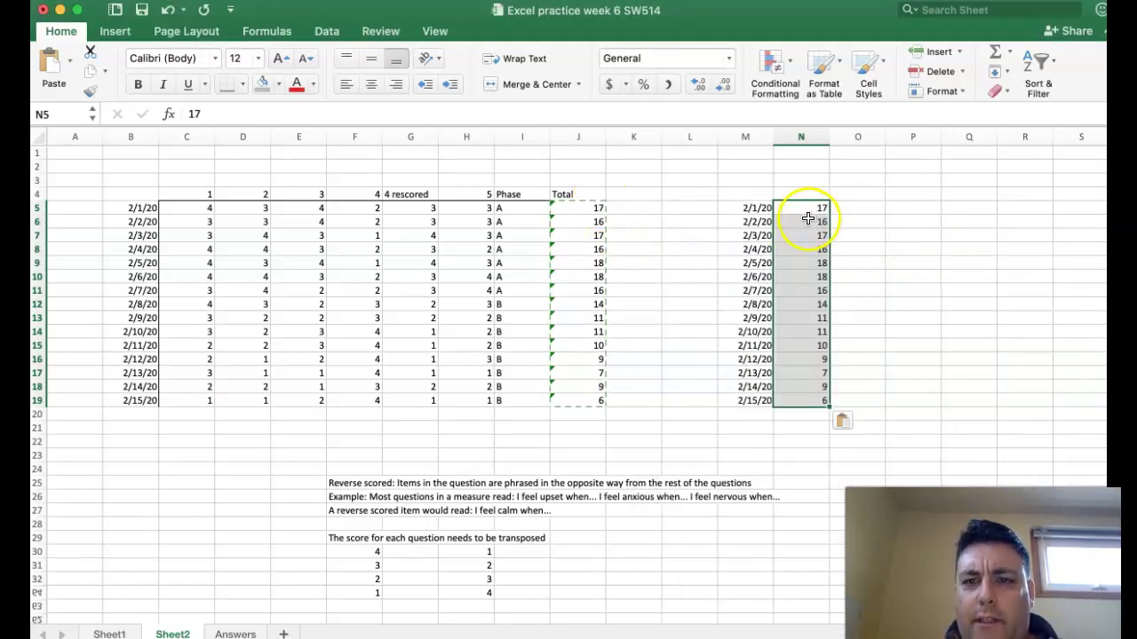
click(947, 225)
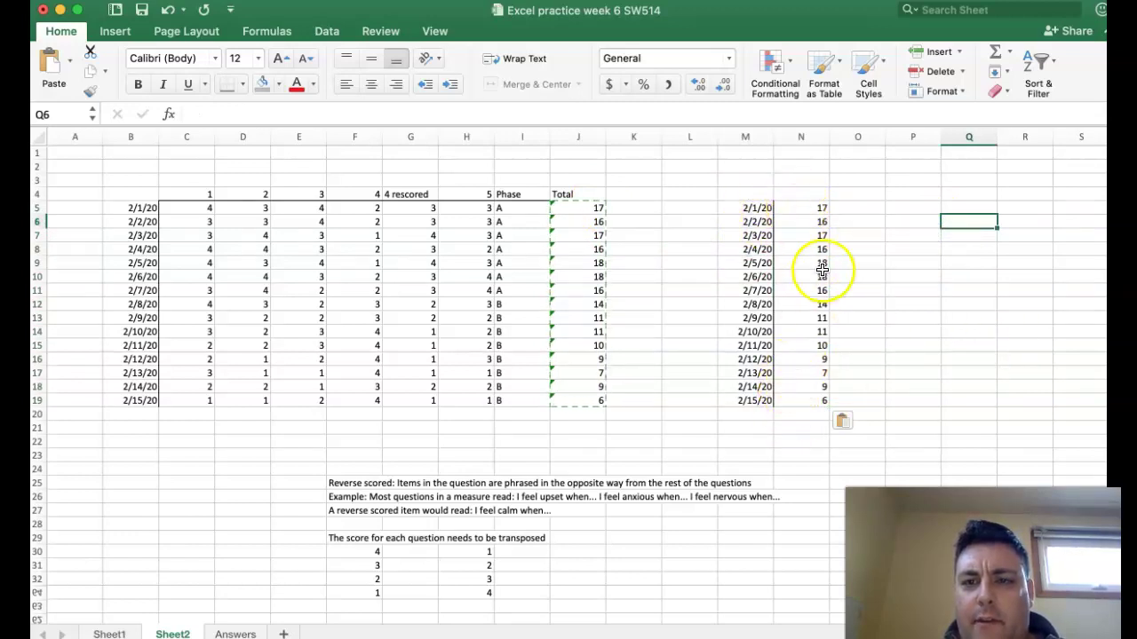
Insert a Line with Markers chart of the dates and totals in M5:N19, and move and enlarge it over the score table.
drag(754, 209, 790, 399)
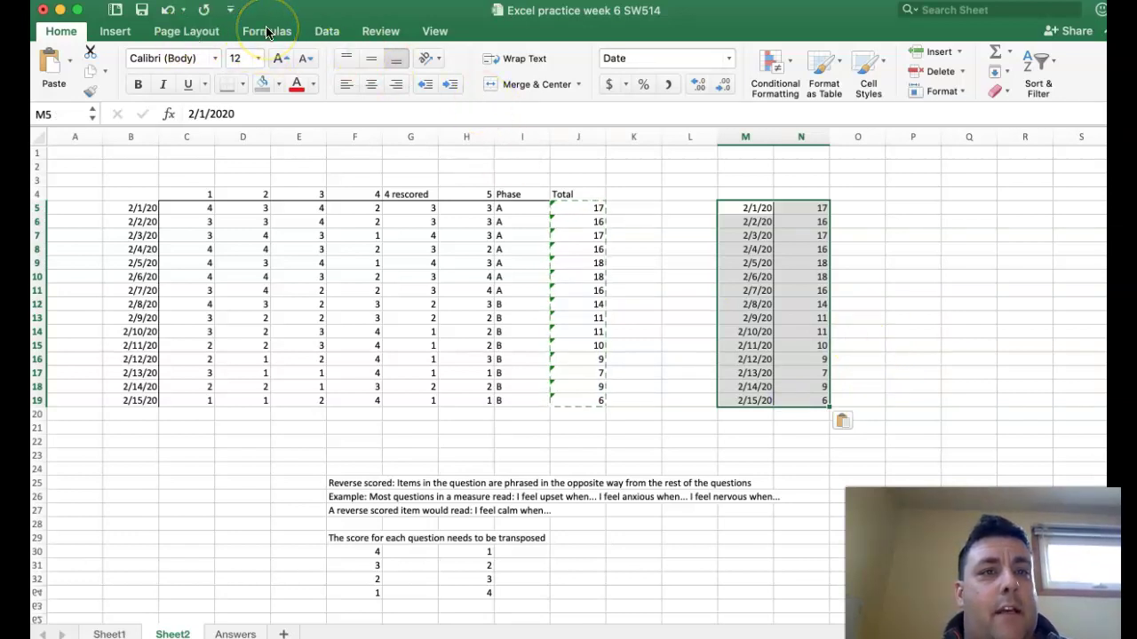
click(113, 32)
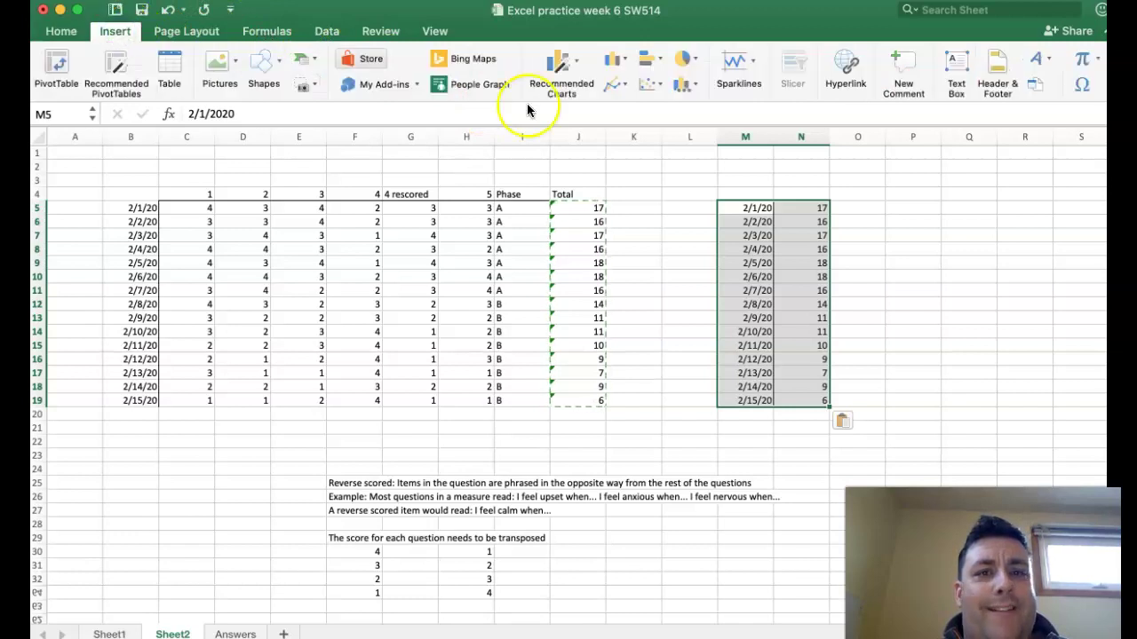
click(618, 84)
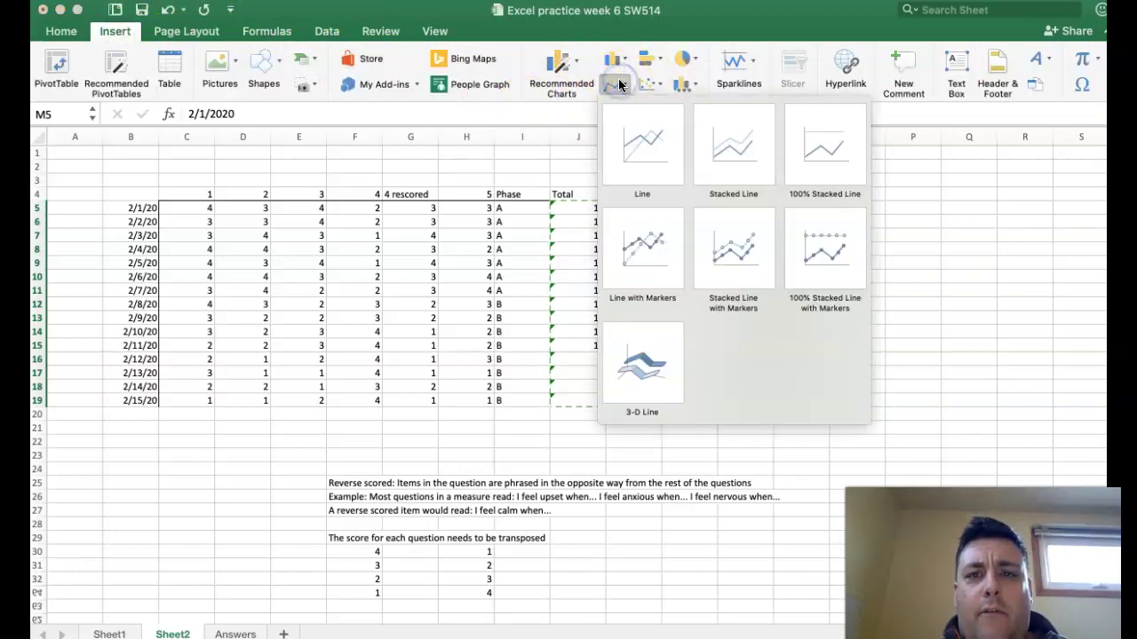
click(645, 241)
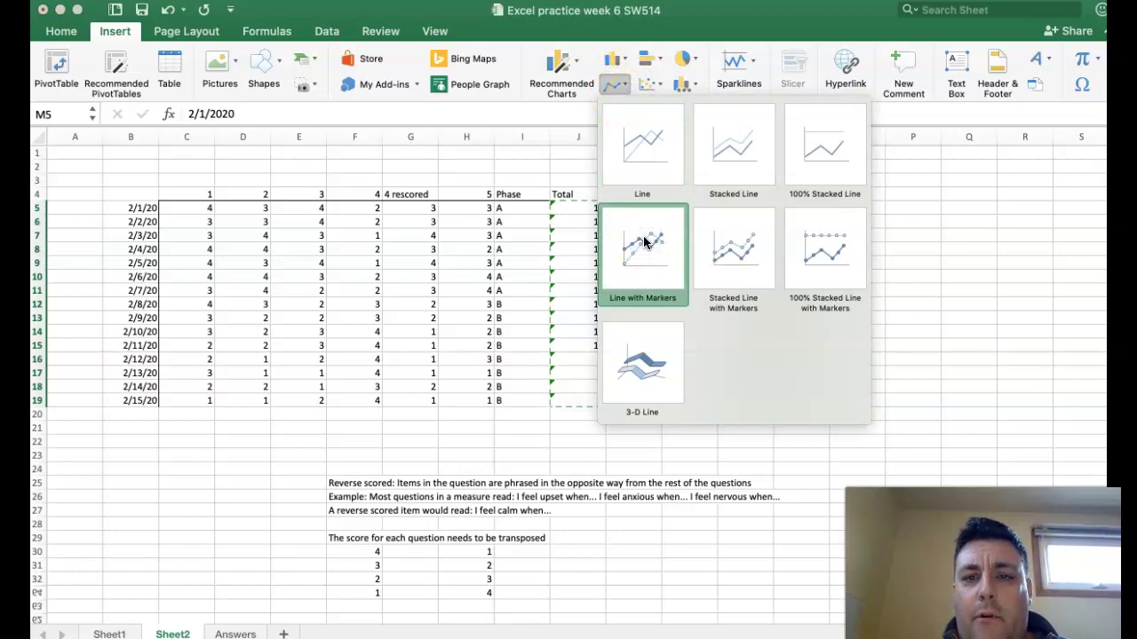
click(645, 287)
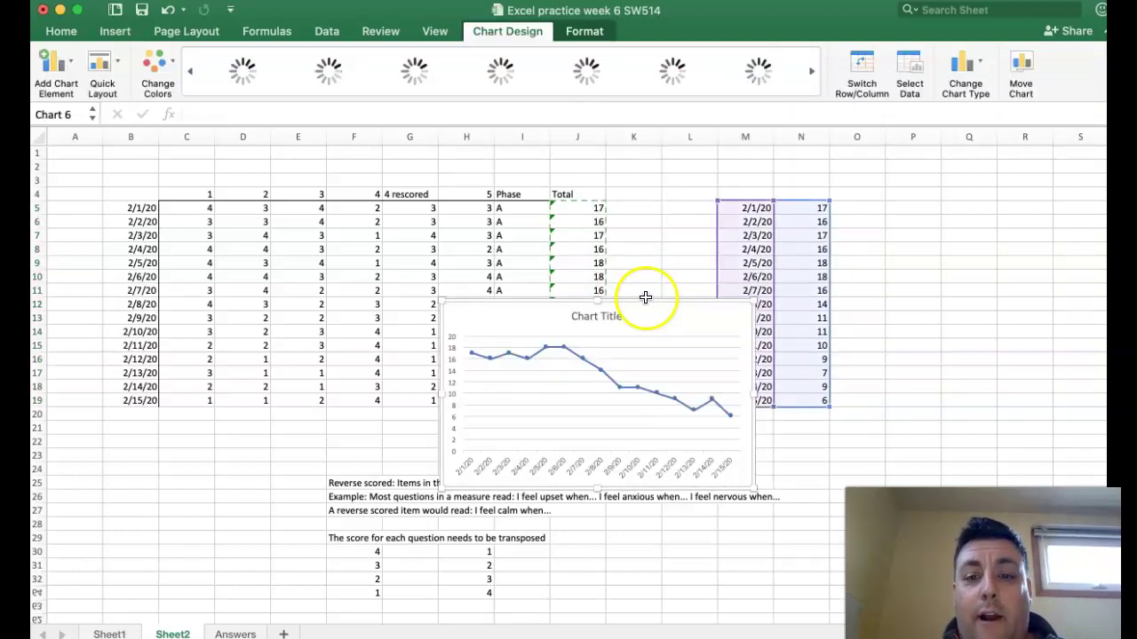
drag(546, 318, 491, 219)
drag(394, 393, 337, 435)
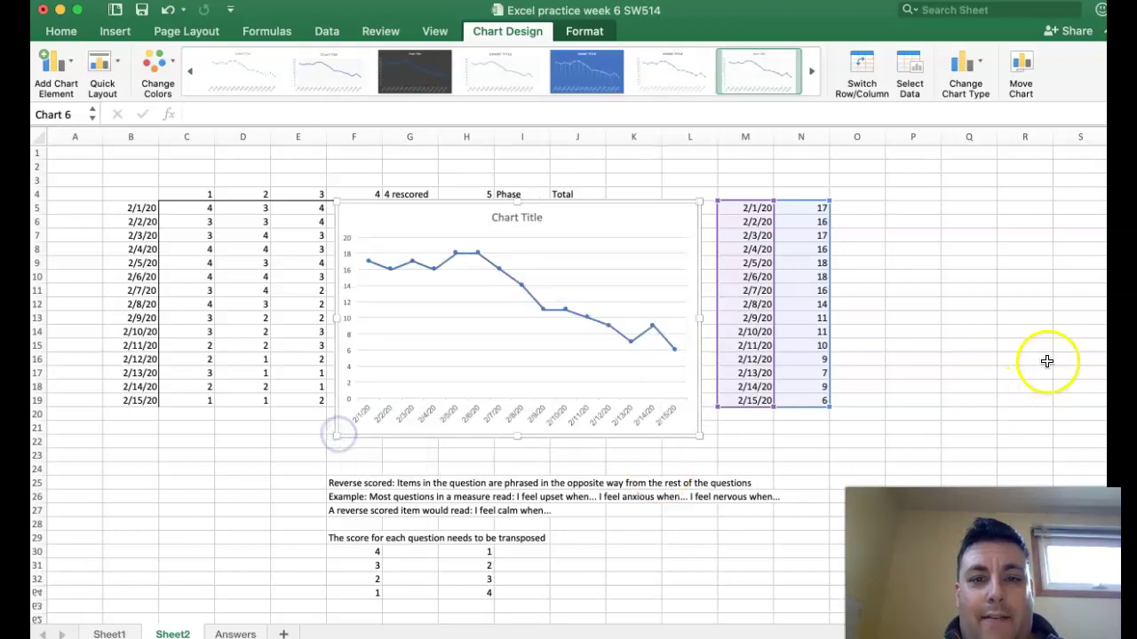
Title the chart "Change in anxiety over study" and add the primary horizontal axis title "Date of measurement".
click(505, 213)
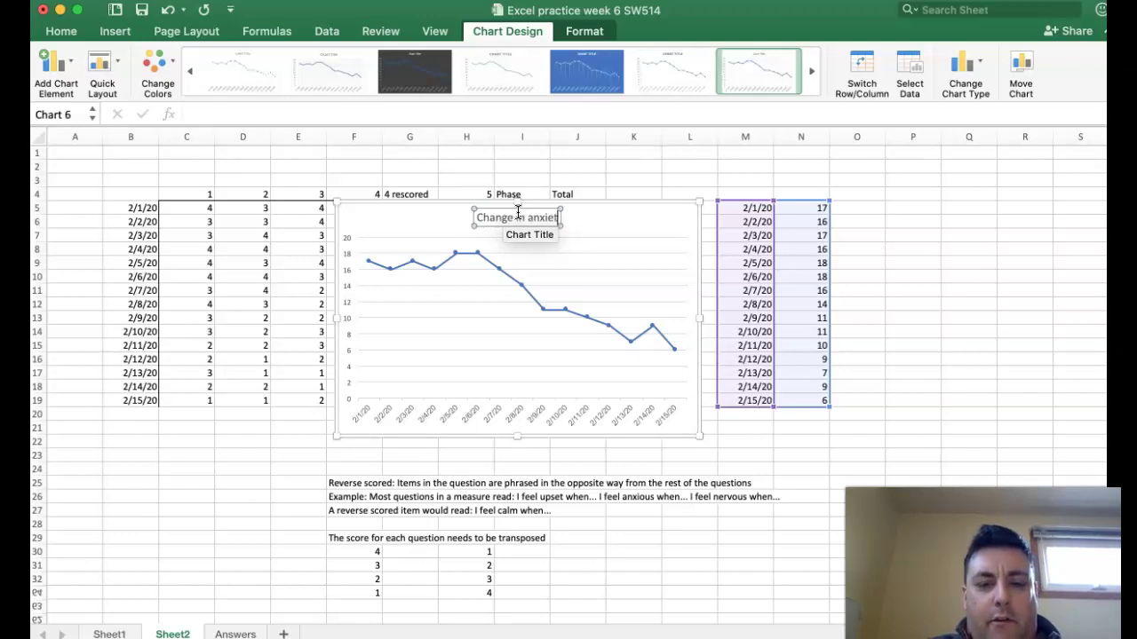
text(tudy)
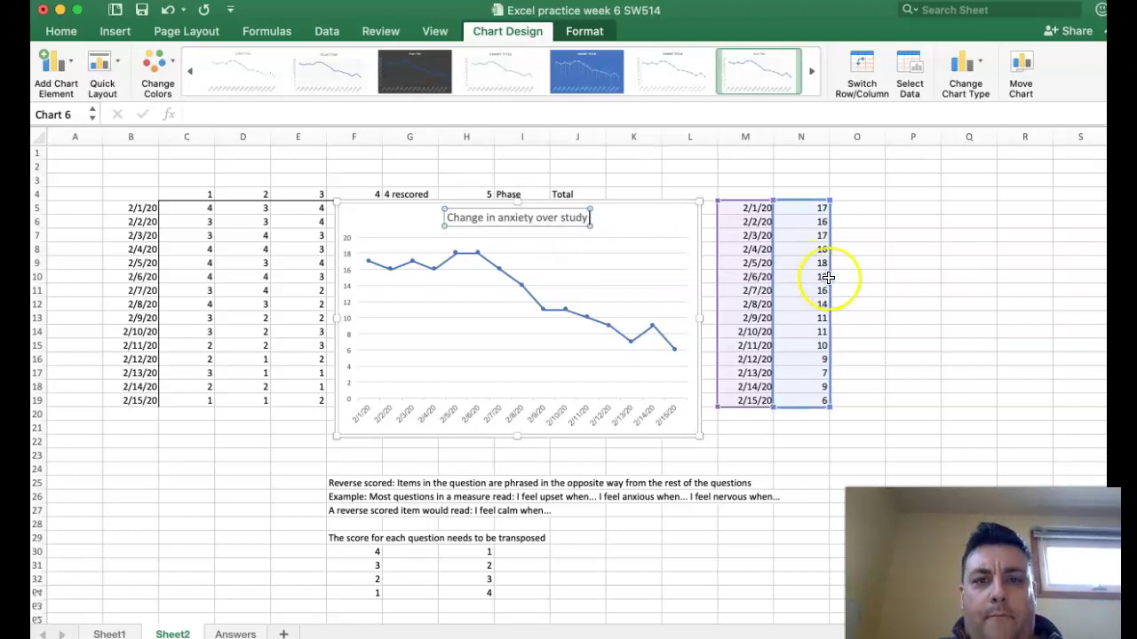
click(65, 71)
click(70, 114)
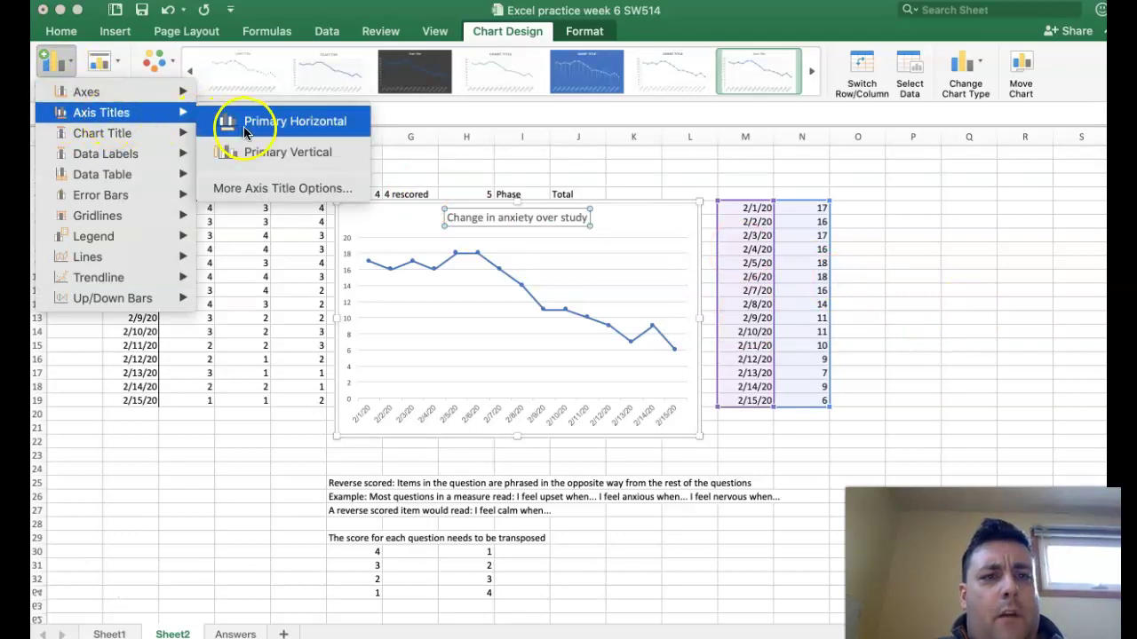
click(246, 132)
text(Date of measure Title)
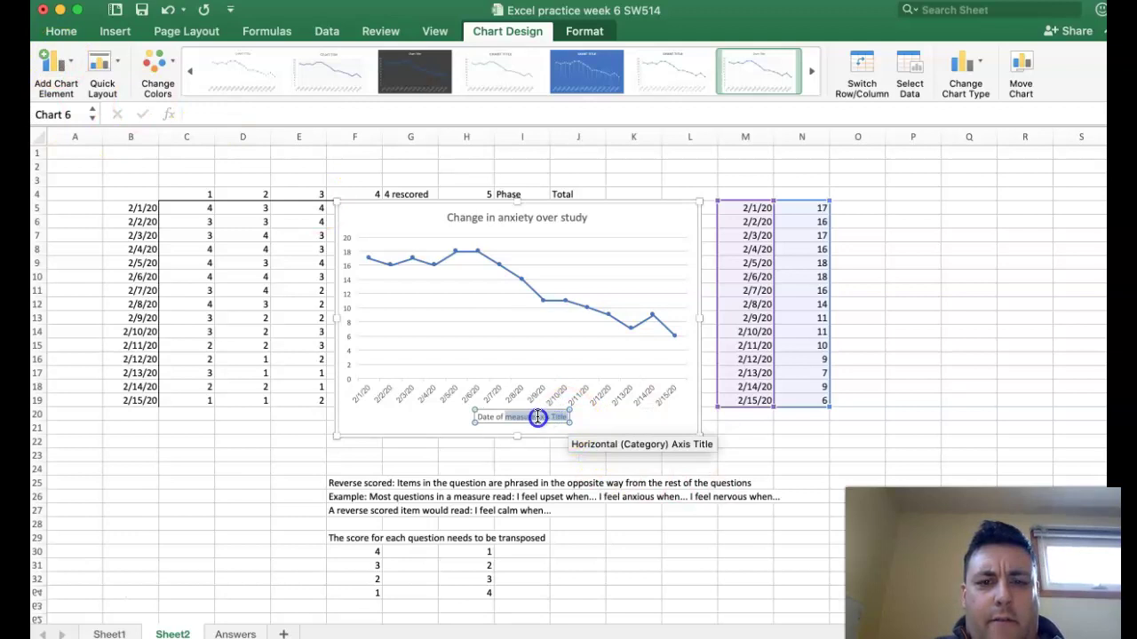
key(BackSpace)
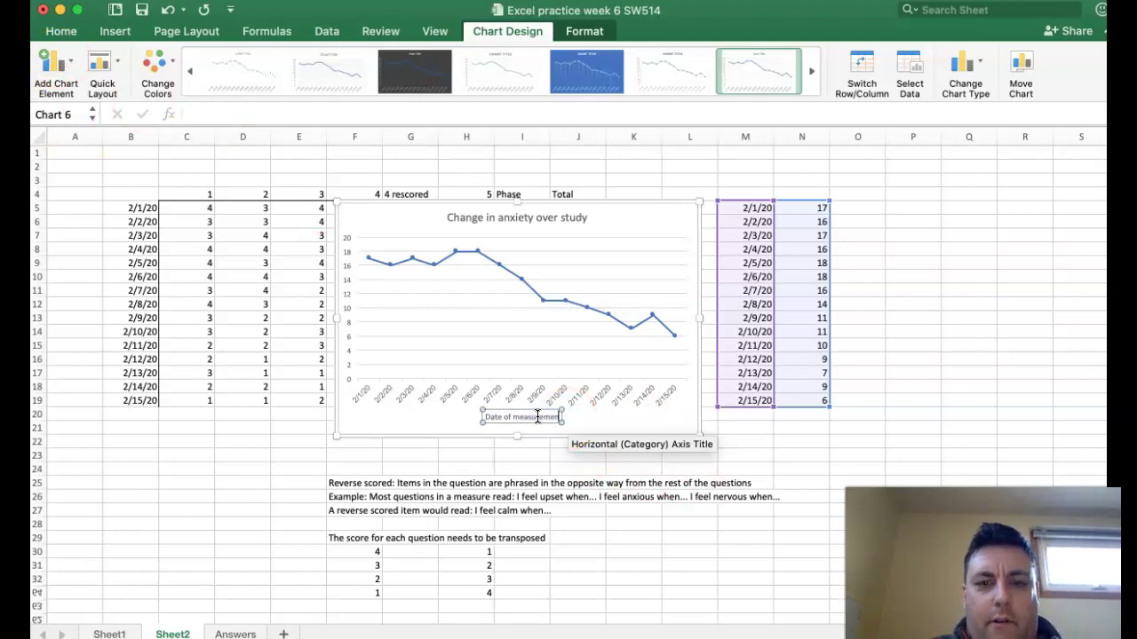
Add a primary vertical axis title and move the chart aside to uncover the Phase and Total columns.
click(56, 67)
click(86, 113)
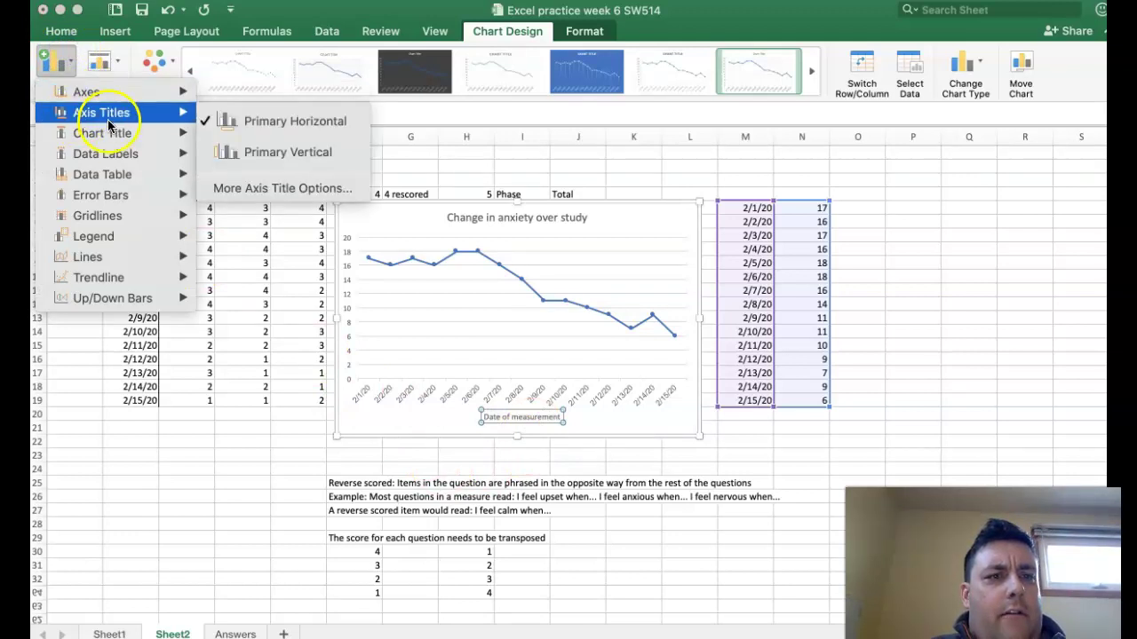
click(258, 152)
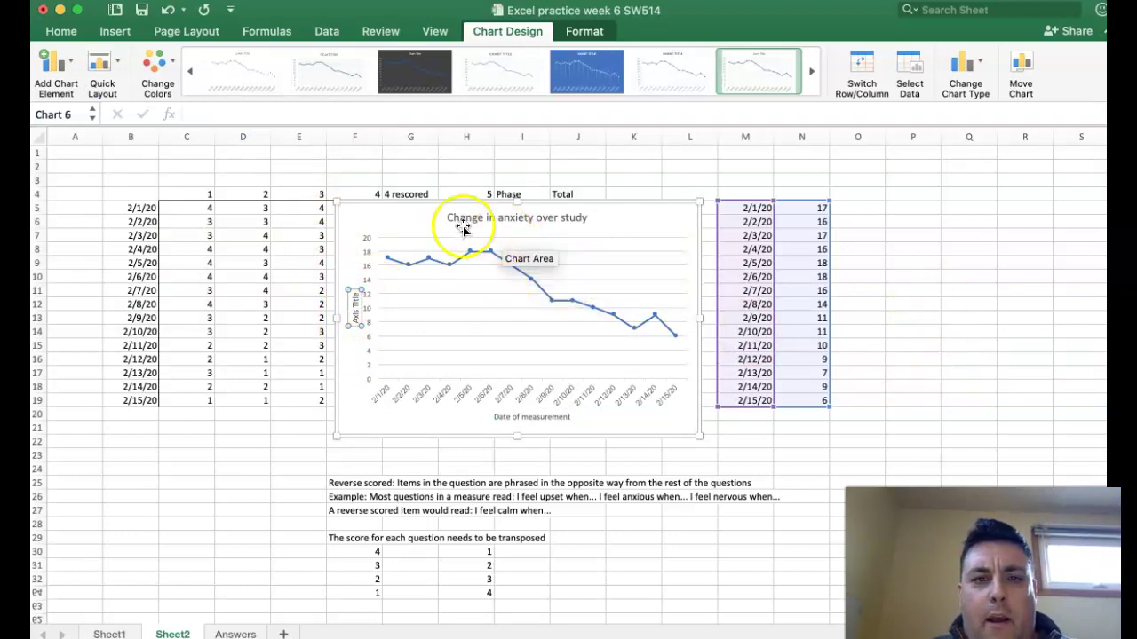
drag(434, 217, 195, 206)
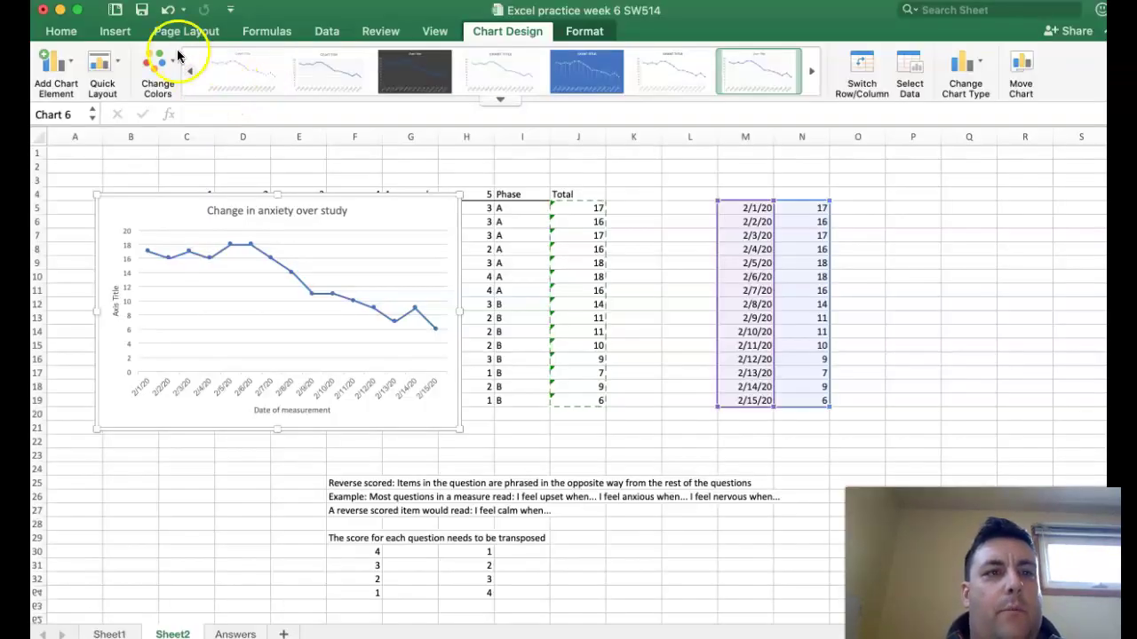
Draw a vertical straight line across the chart's plot near 2/6/20 and shorten it to about 2.26" so it starts below the title.
click(113, 32)
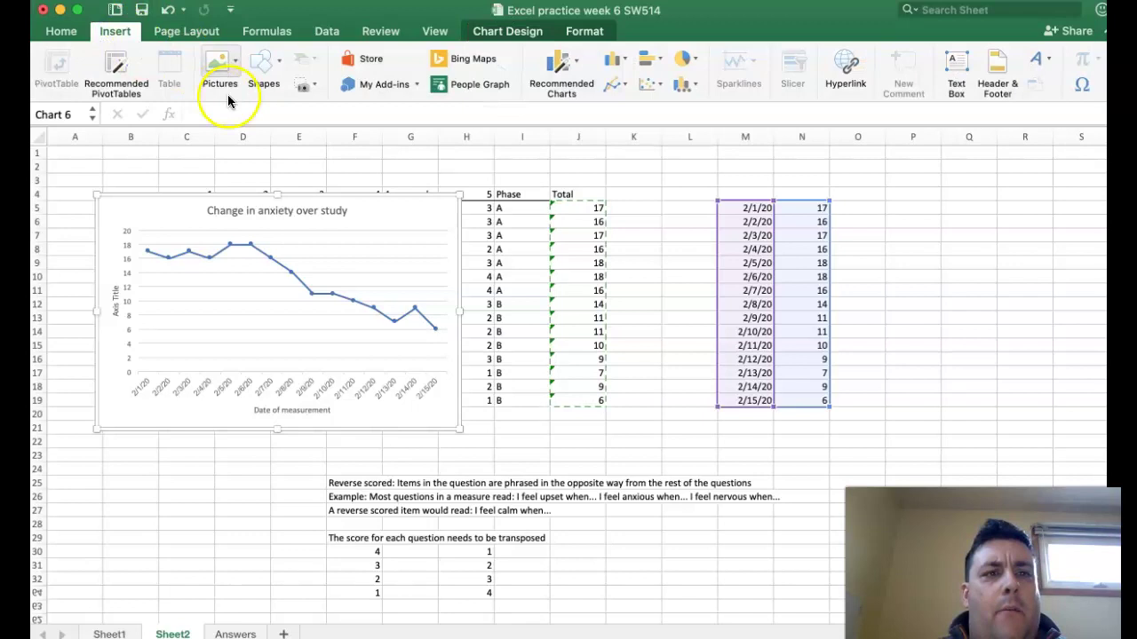
click(266, 60)
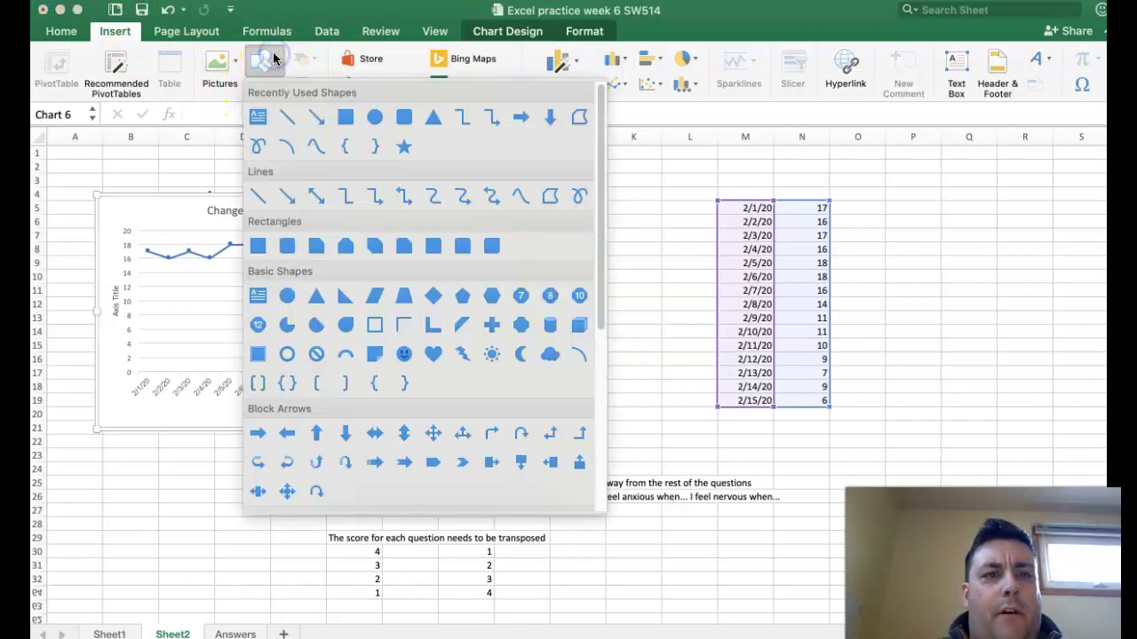
click(286, 111)
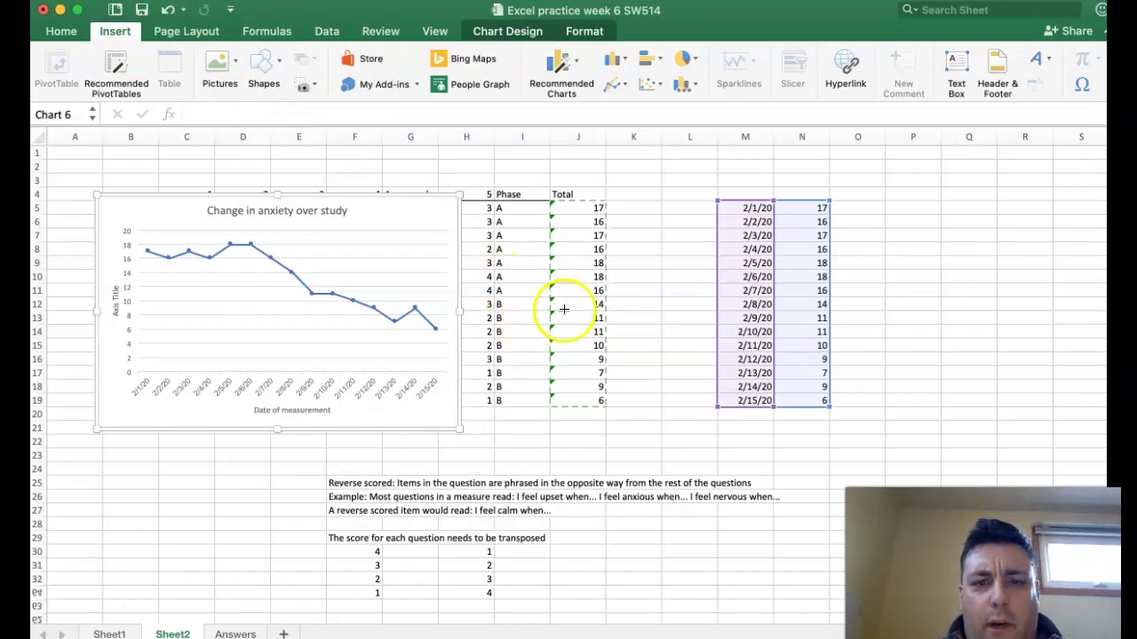
mouse_move(241, 204)
mouse_down()
mouse_move(241, 338)
mouse_move(234, 265)
mouse_move(256, 332)
mouse_move(244, 377)
mouse_up()
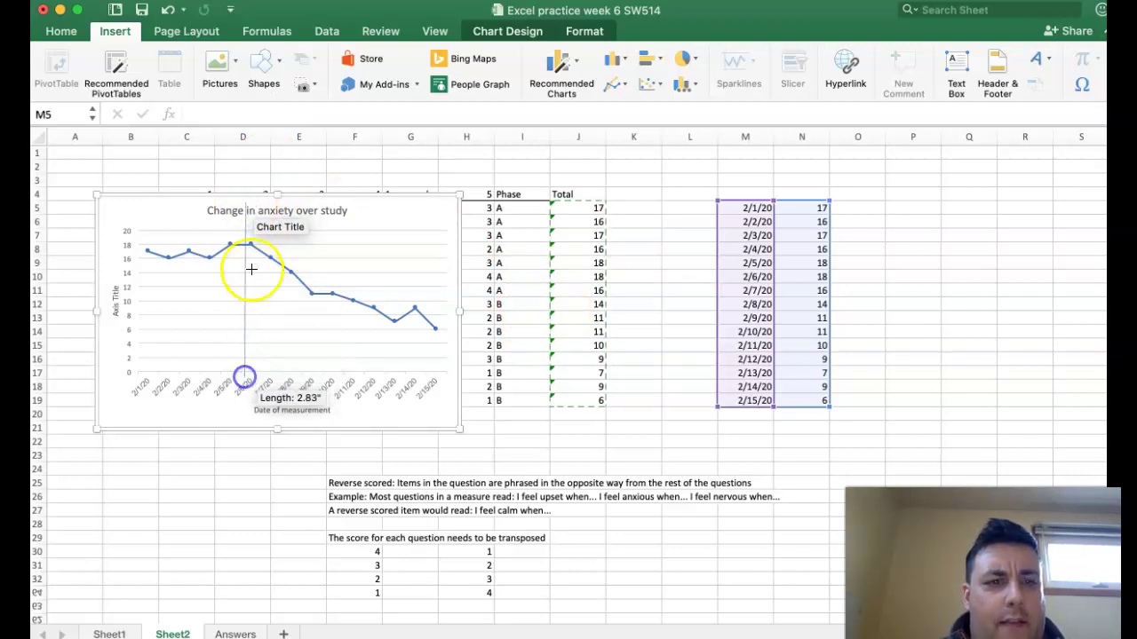
key(Escape)
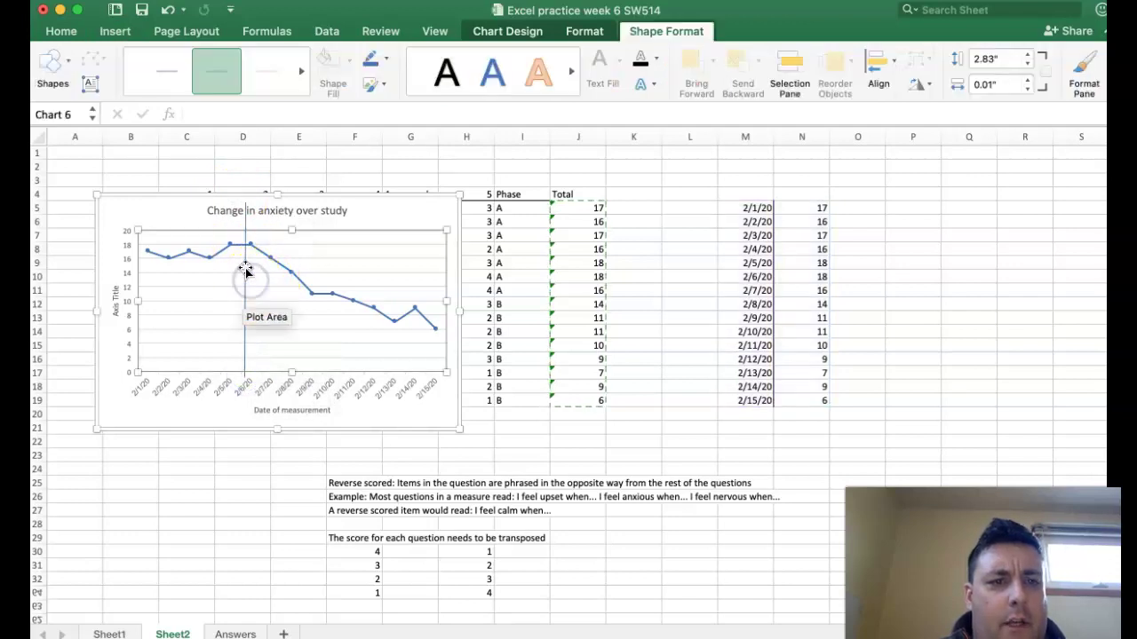
drag(245, 201, 244, 238)
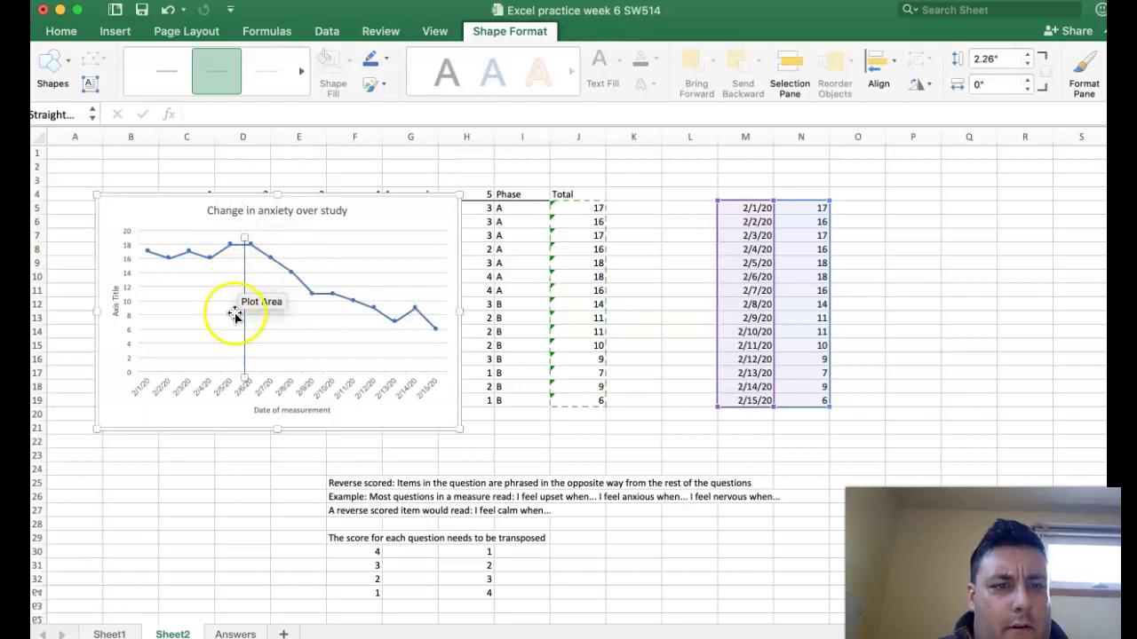
click(222, 525)
click(71, 33)
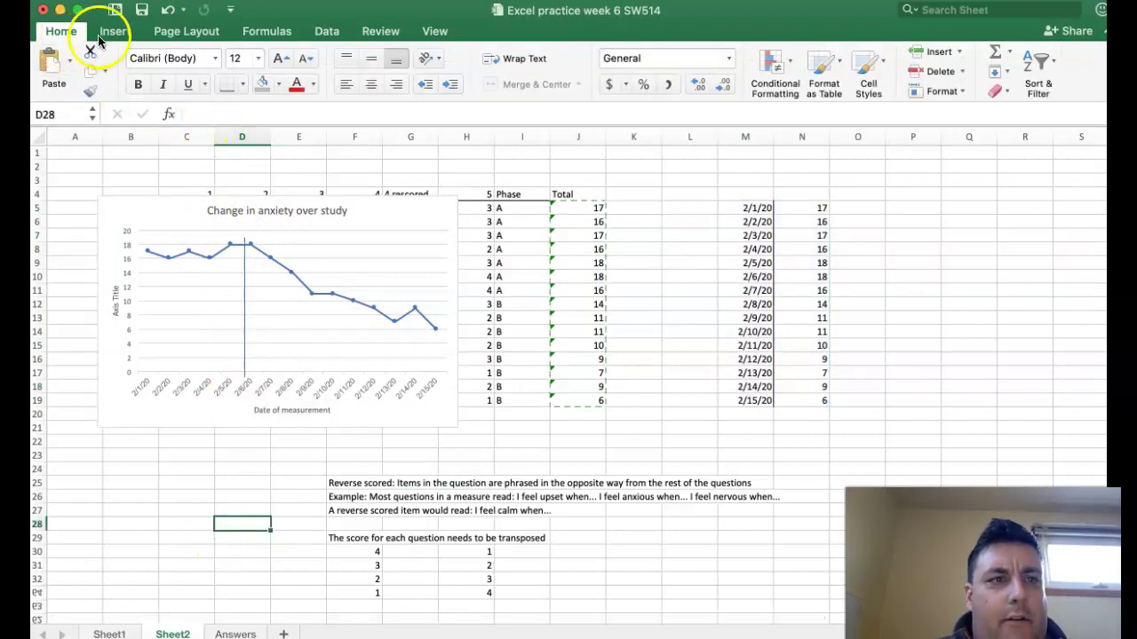
click(114, 34)
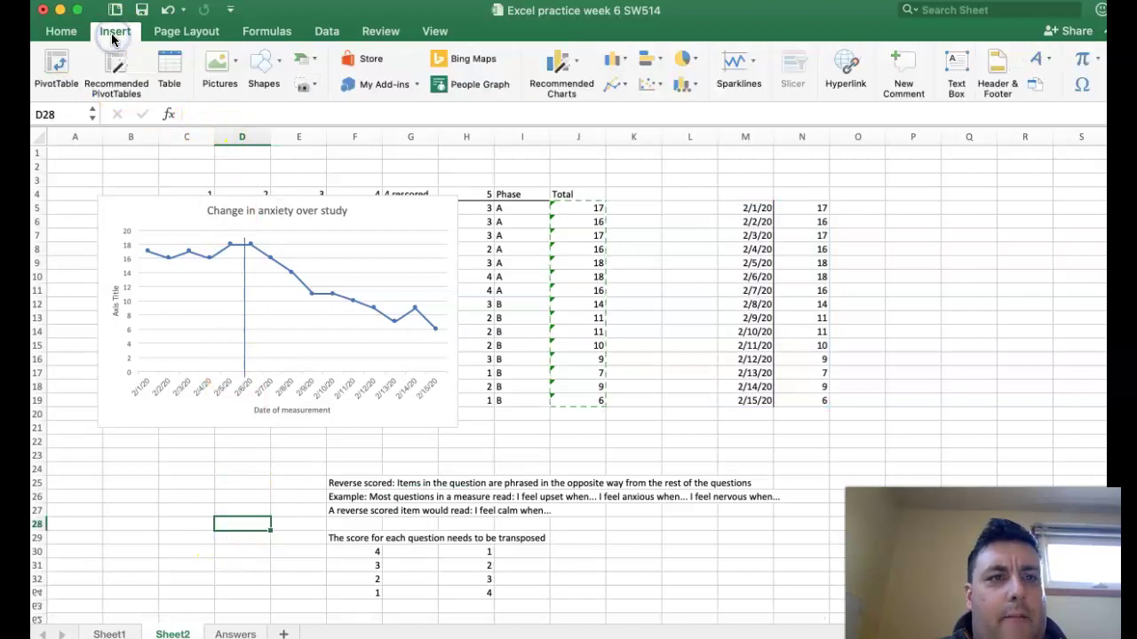
click(275, 69)
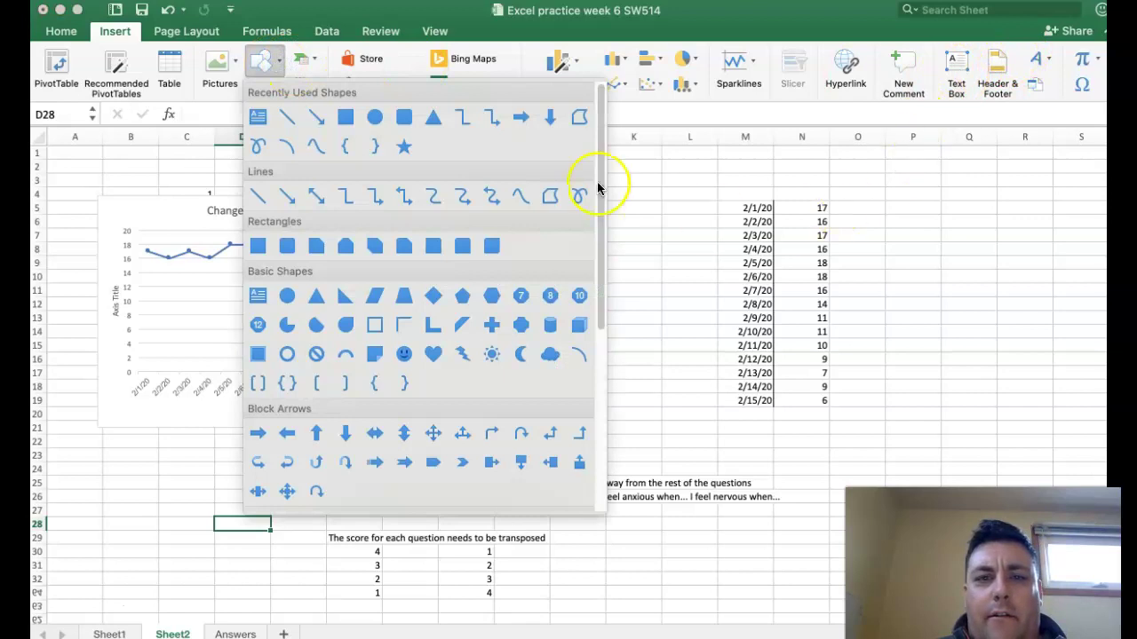
click(941, 257)
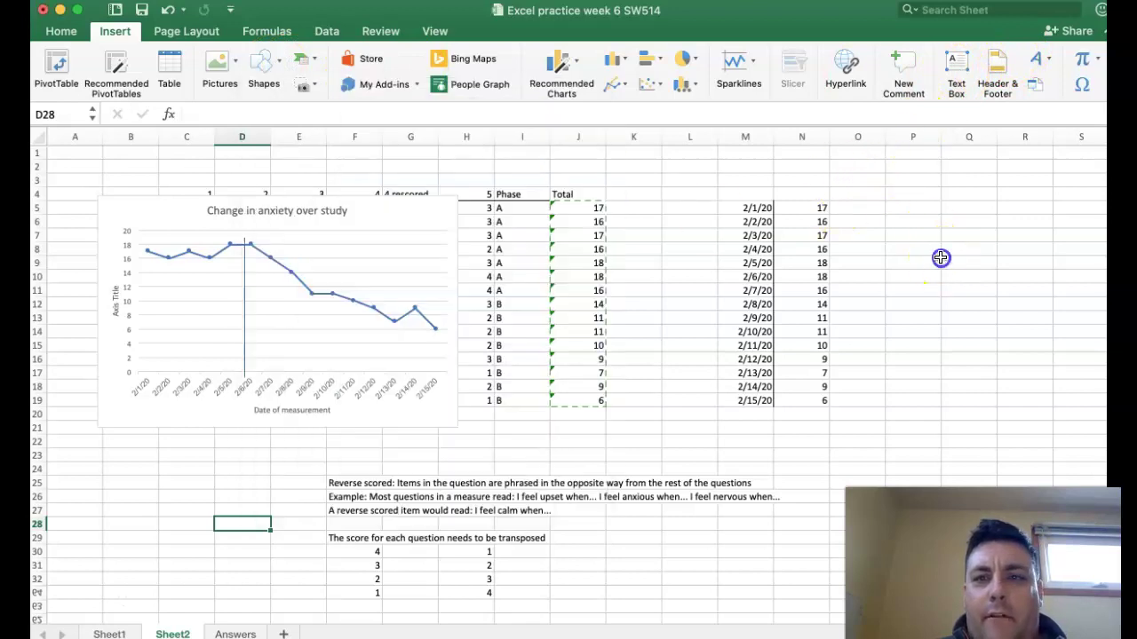
Remove the line chart from Sheet2 by cutting it.
right_click(168, 211)
click(170, 215)
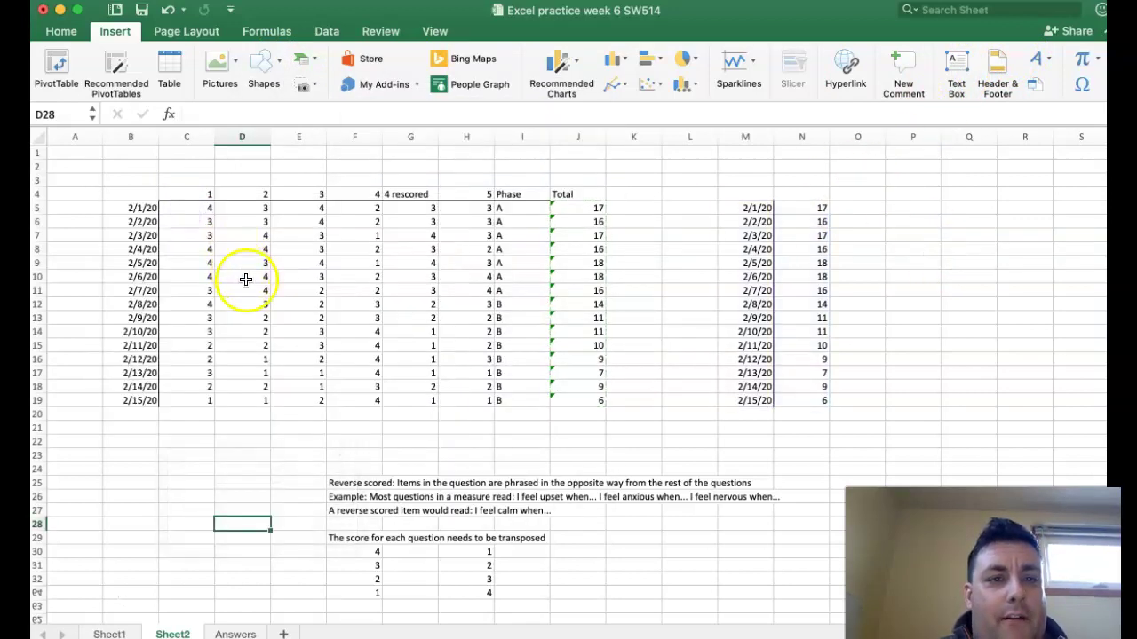
click(973, 291)
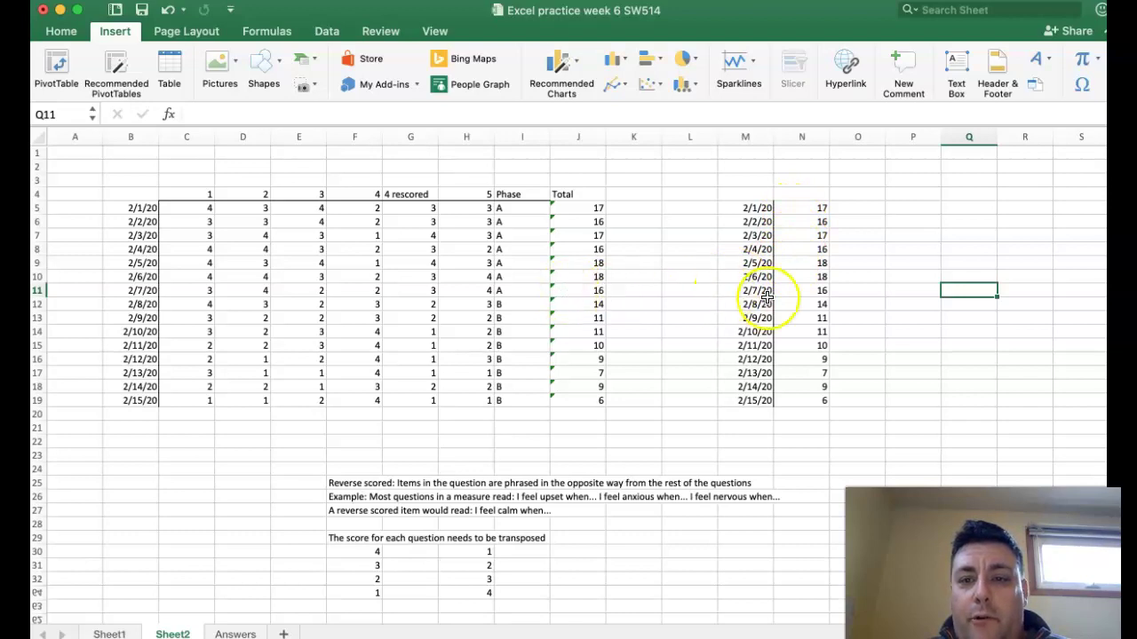
Move the totals for 2/8/20 through 2/15/20 from N12:N19 into column O, starting at O12.
drag(797, 303, 798, 396)
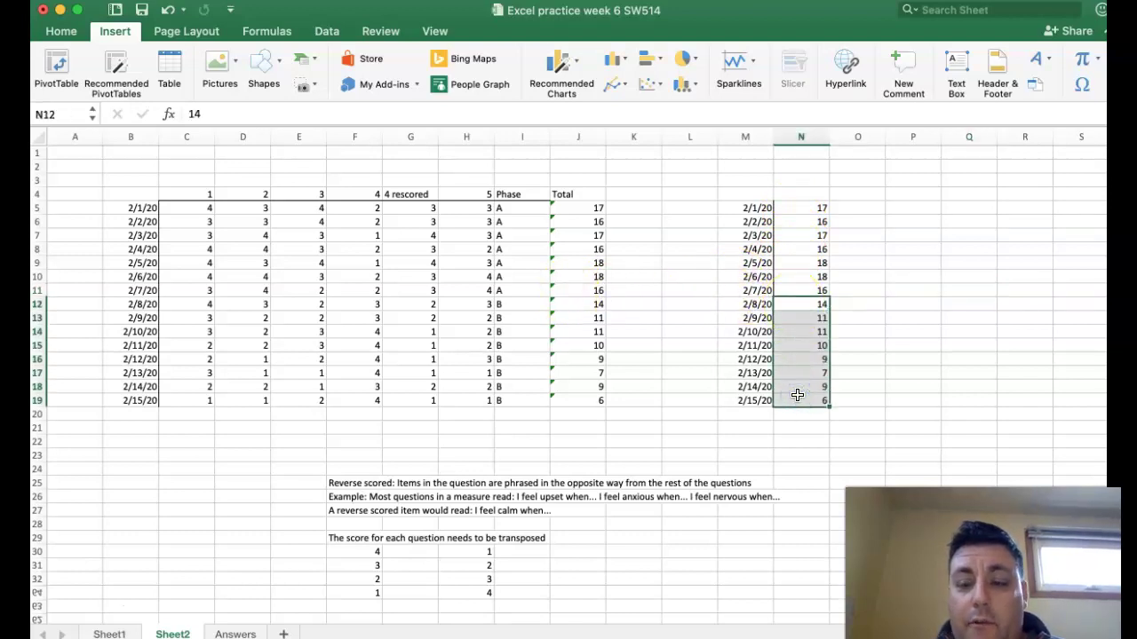
key(super+x)
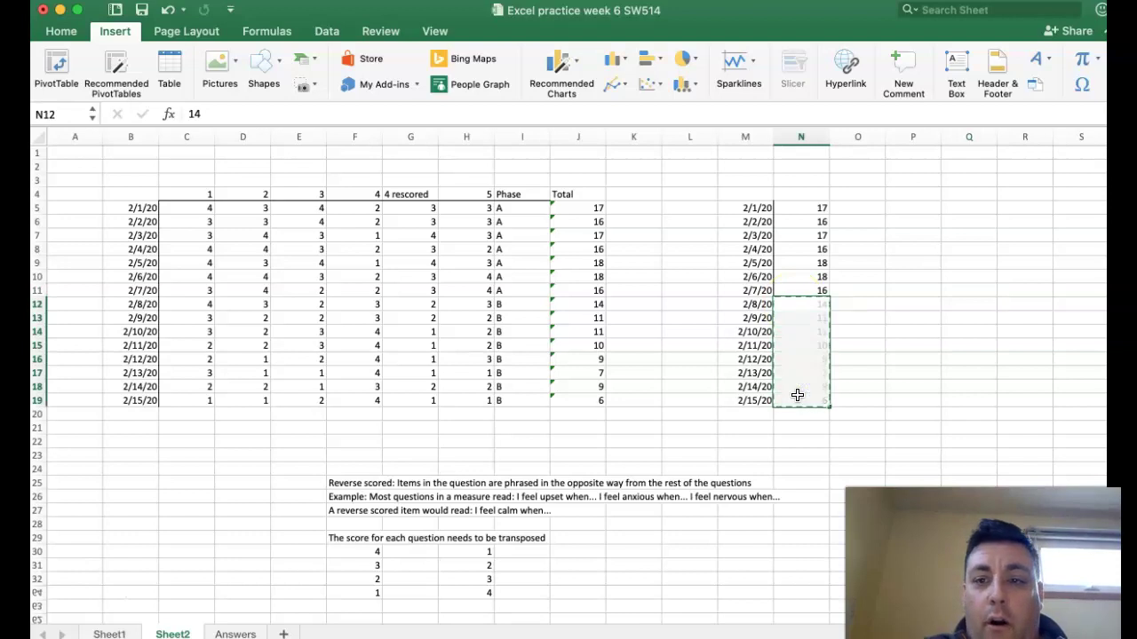
click(866, 306)
right_click(865, 306)
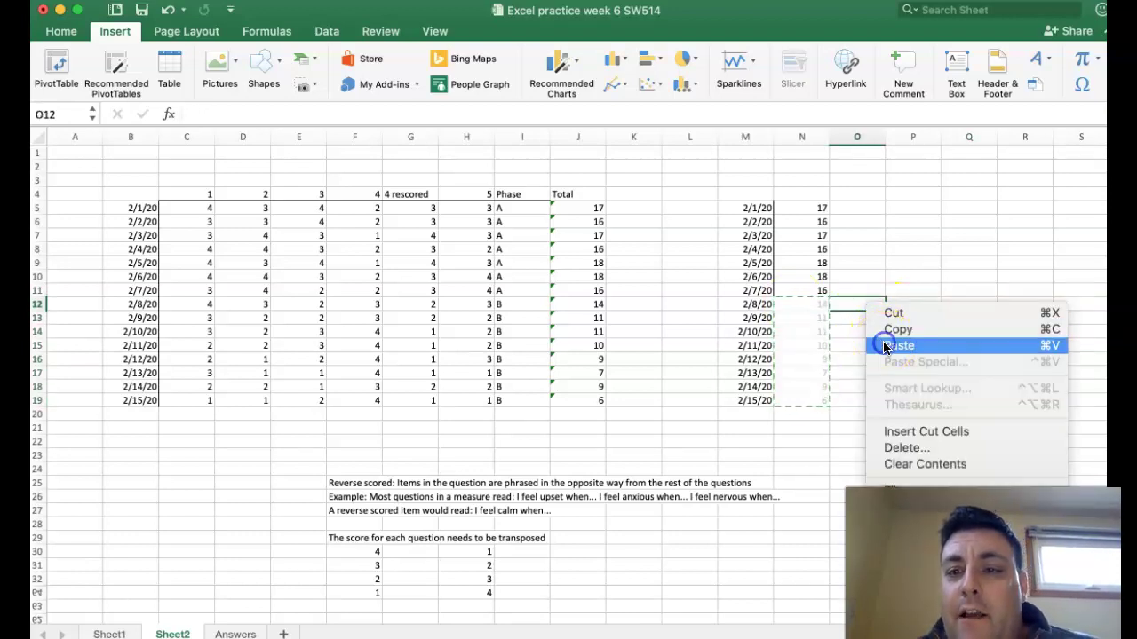
click(885, 346)
click(928, 344)
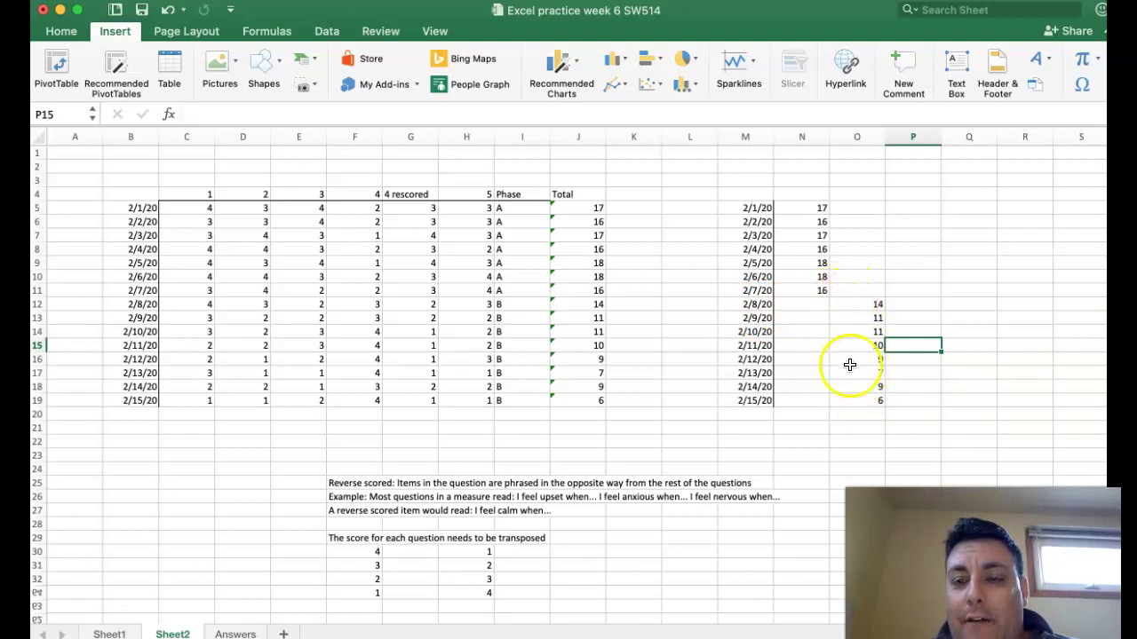
Enter the headings "Date", "Baseline" and "Intervention" in M4, N4 and O4.
click(754, 196)
text(Da)
key(Tab)
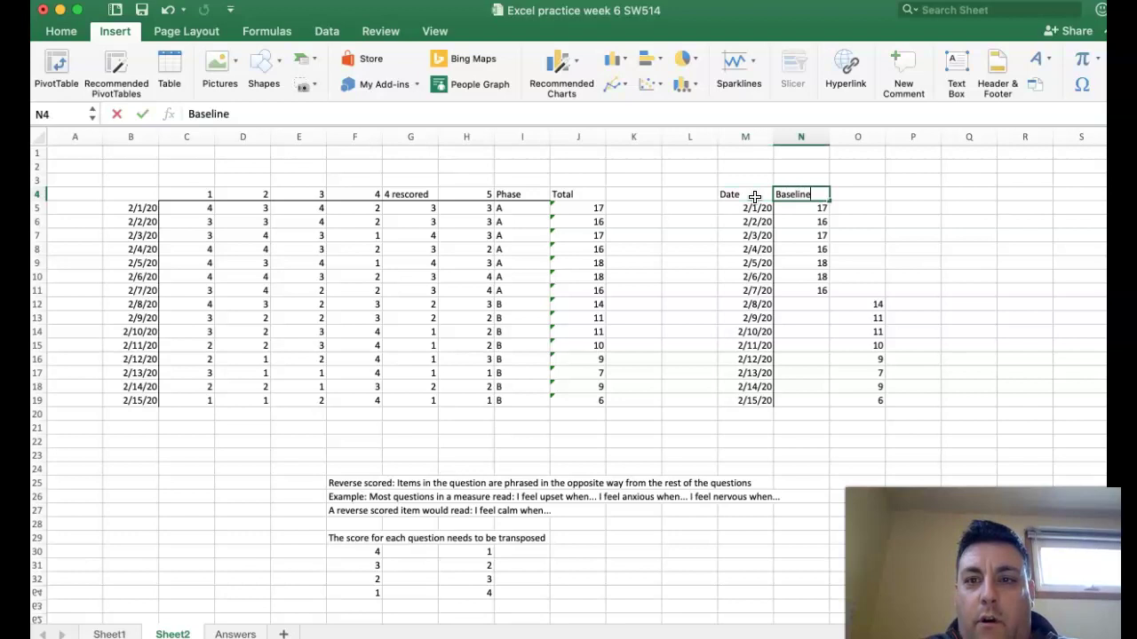
key(Tab)
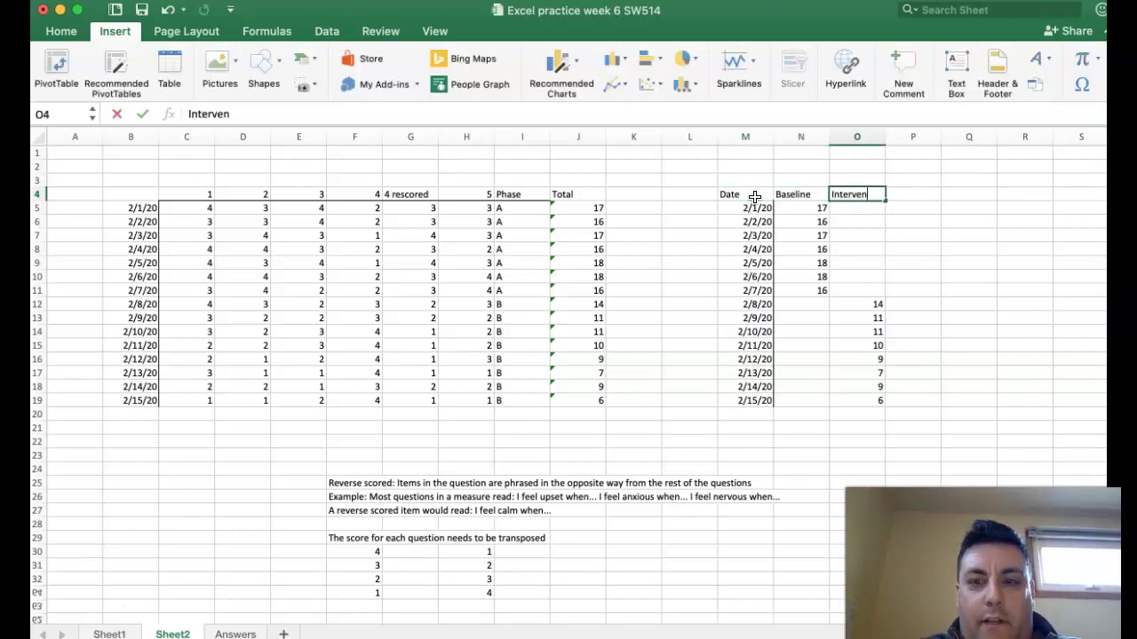
text(Intervention)
click(928, 291)
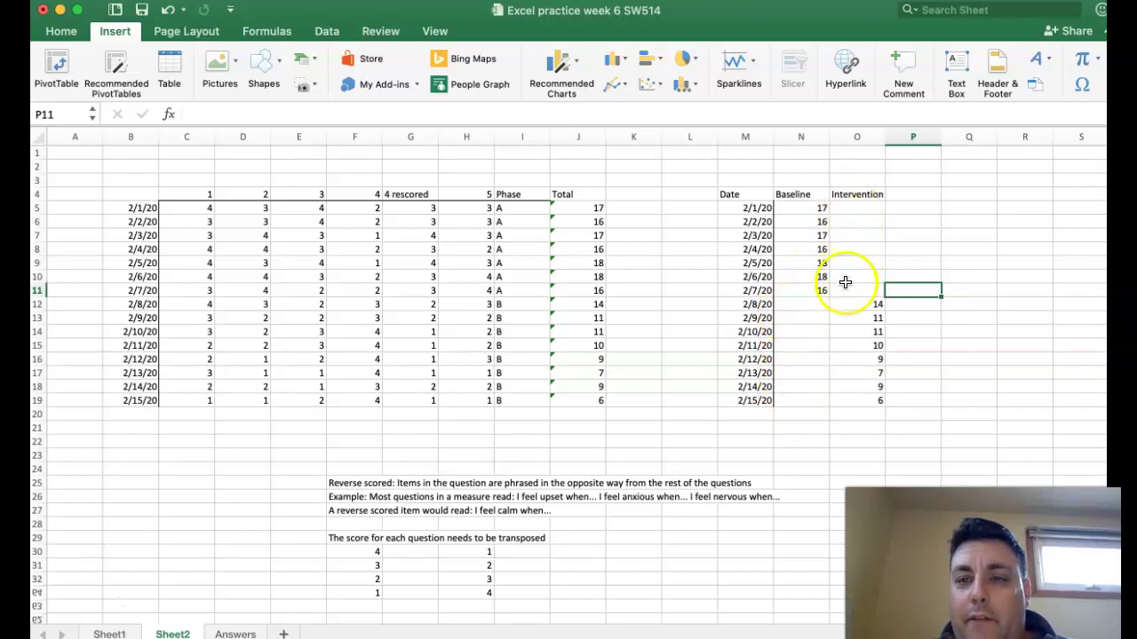
Insert a Line with Markers chart from the Date, Baseline and Intervention data in M4:O19.
drag(730, 194, 847, 399)
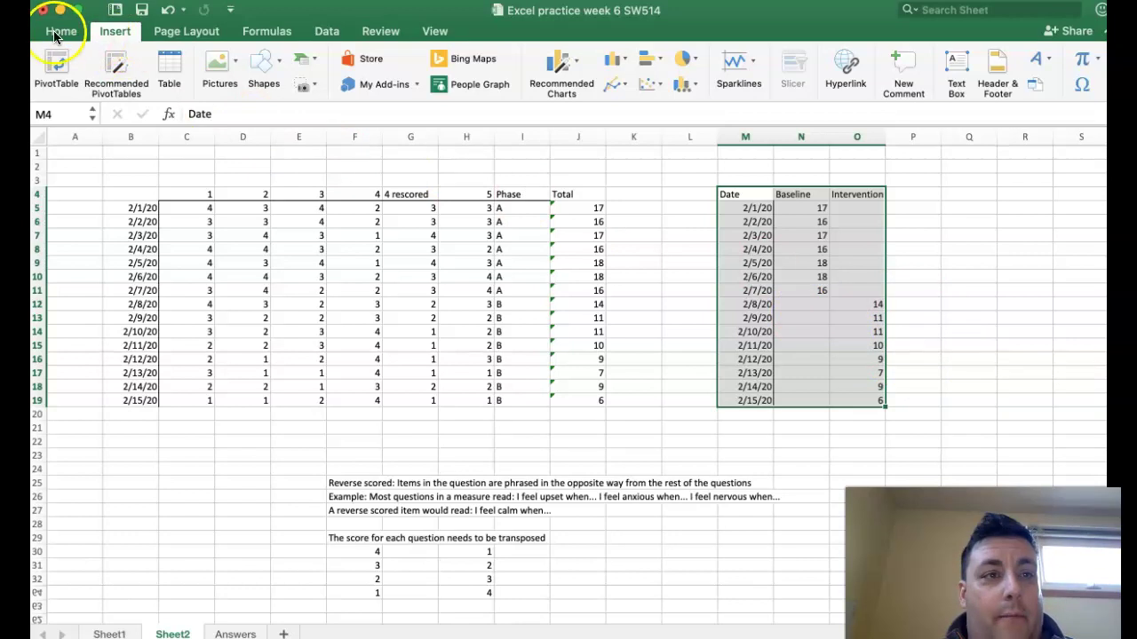
click(621, 85)
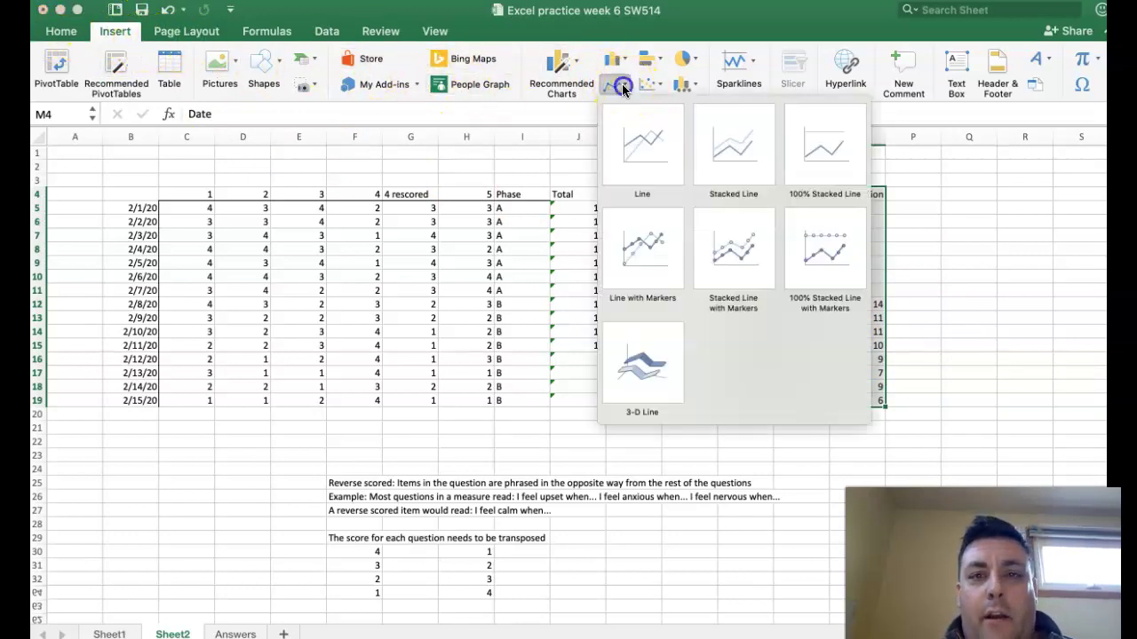
click(645, 264)
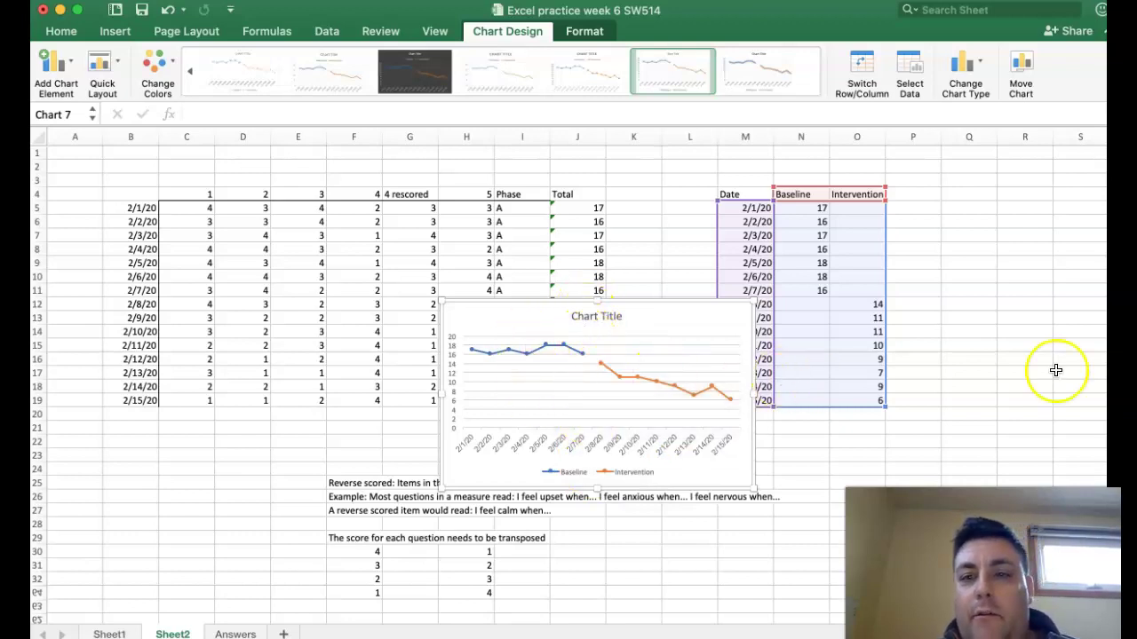
Remove the Baseline and Intervention line chart by cutting it.
right_click(509, 318)
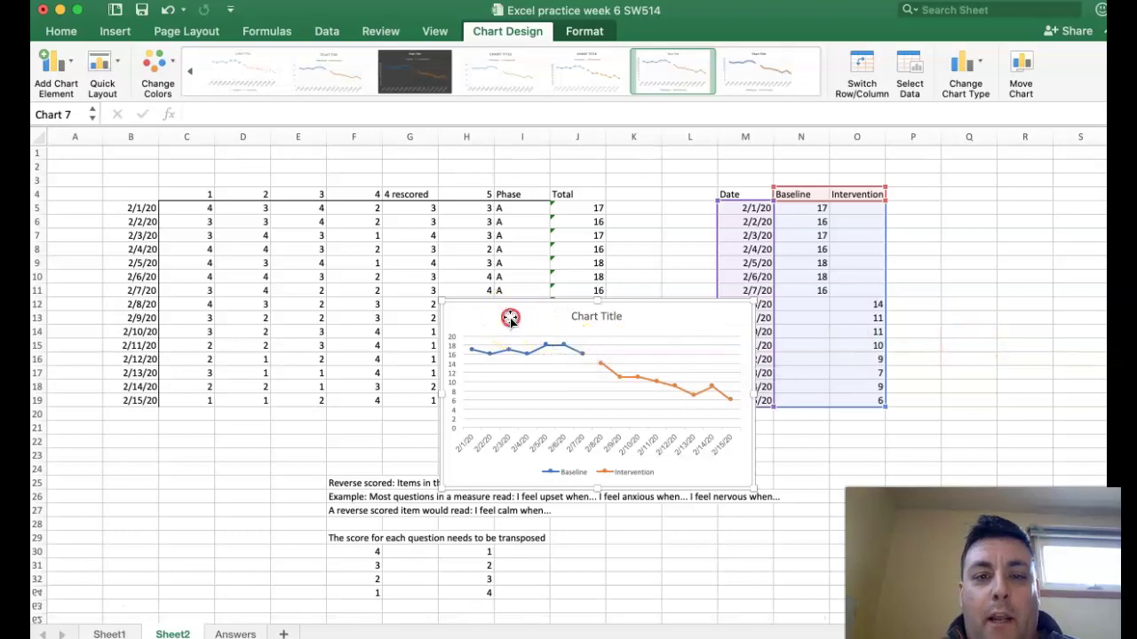
click(537, 326)
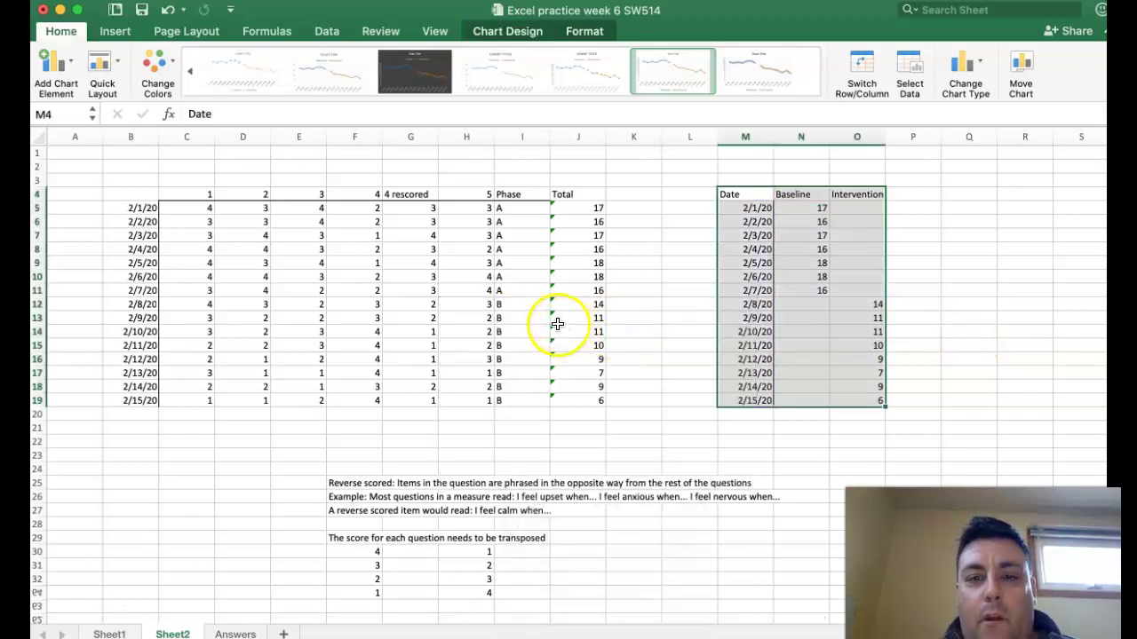
click(915, 333)
Move the totals for 2/12/20 through 2/15/20 from O16:O19 to P16:P19.
drag(863, 360, 866, 394)
key(super+x)
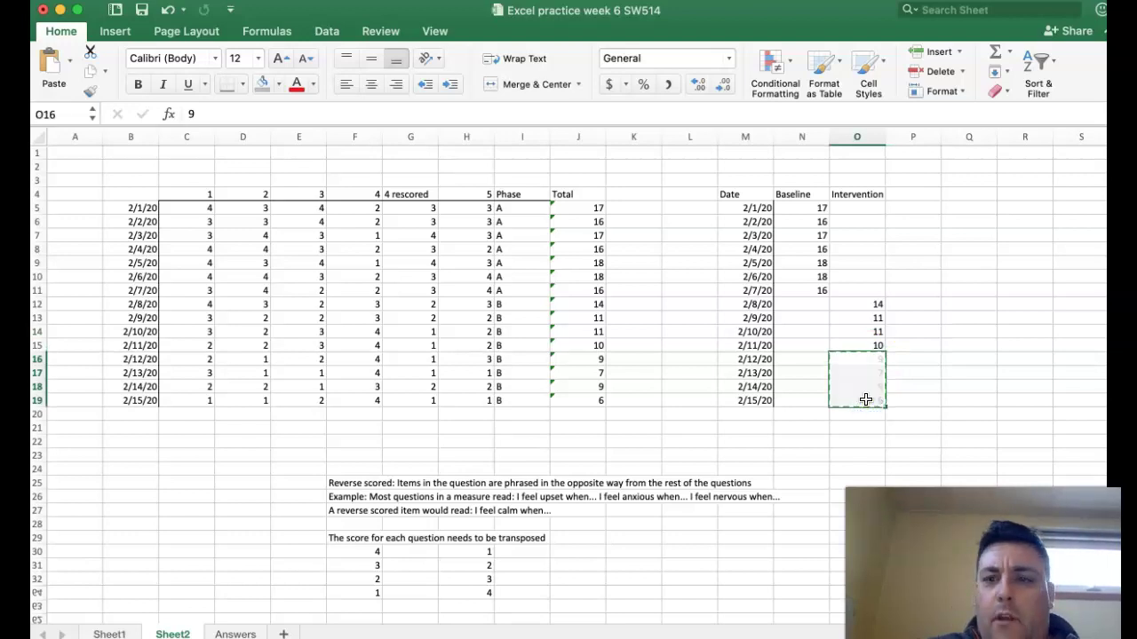
click(906, 359)
key(super+v)
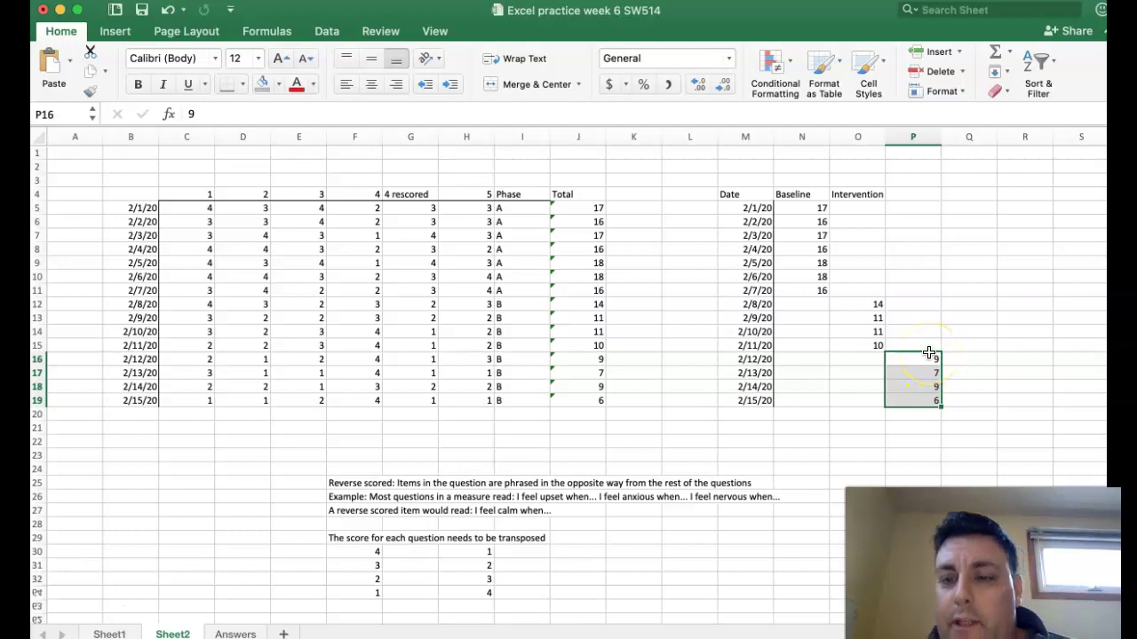
click(1010, 346)
Rename the Intervention heading in O4 as "B phase" and enter "C phase" in P4.
click(850, 196)
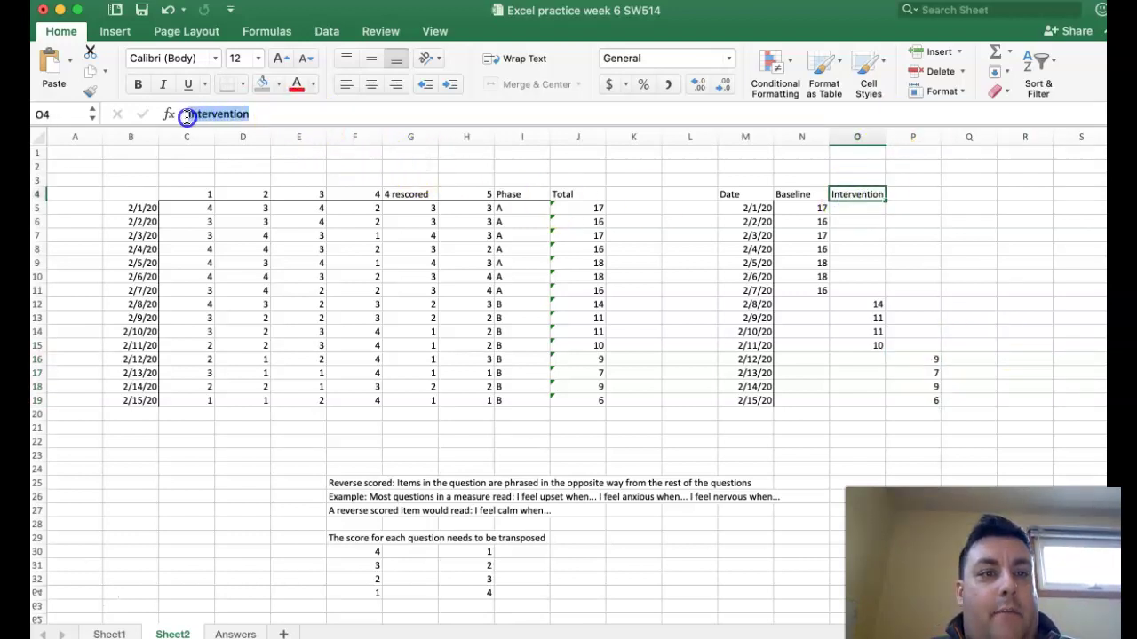
text(B phase)
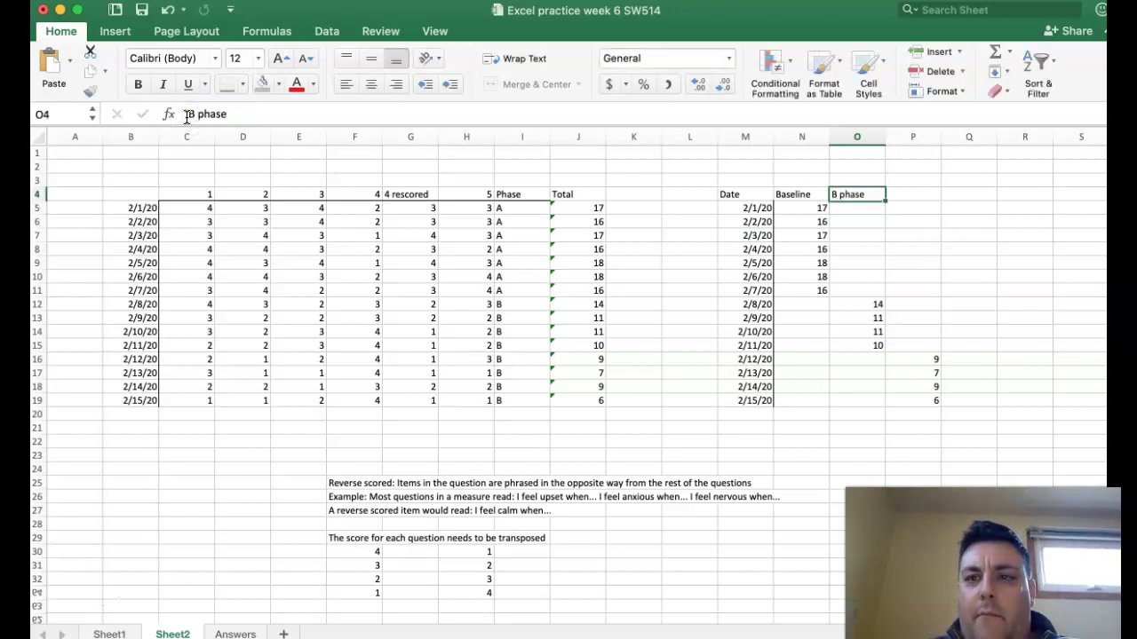
key(Tab)
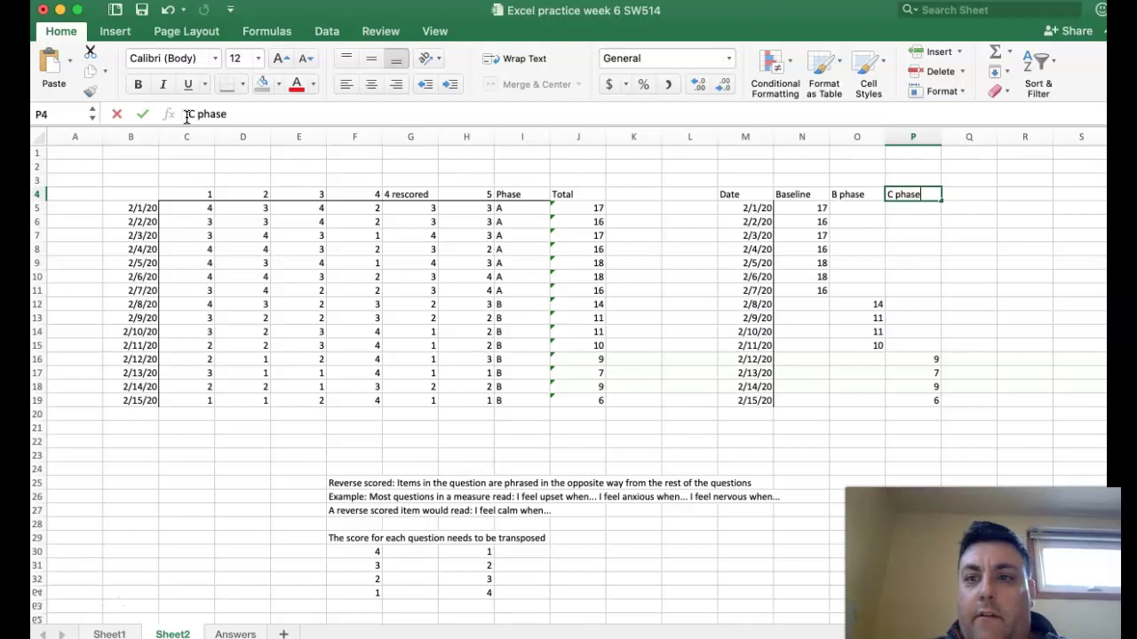
click(971, 249)
Insert a Line with Markers chart from the three-phase data in M4:P19.
drag(754, 194, 924, 400)
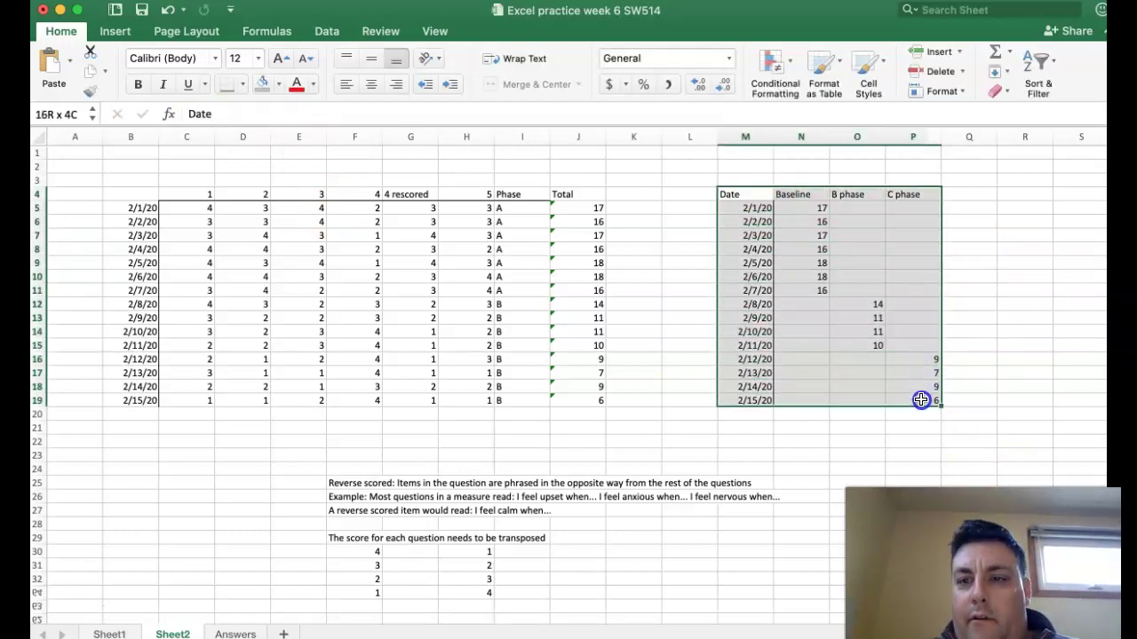
click(114, 35)
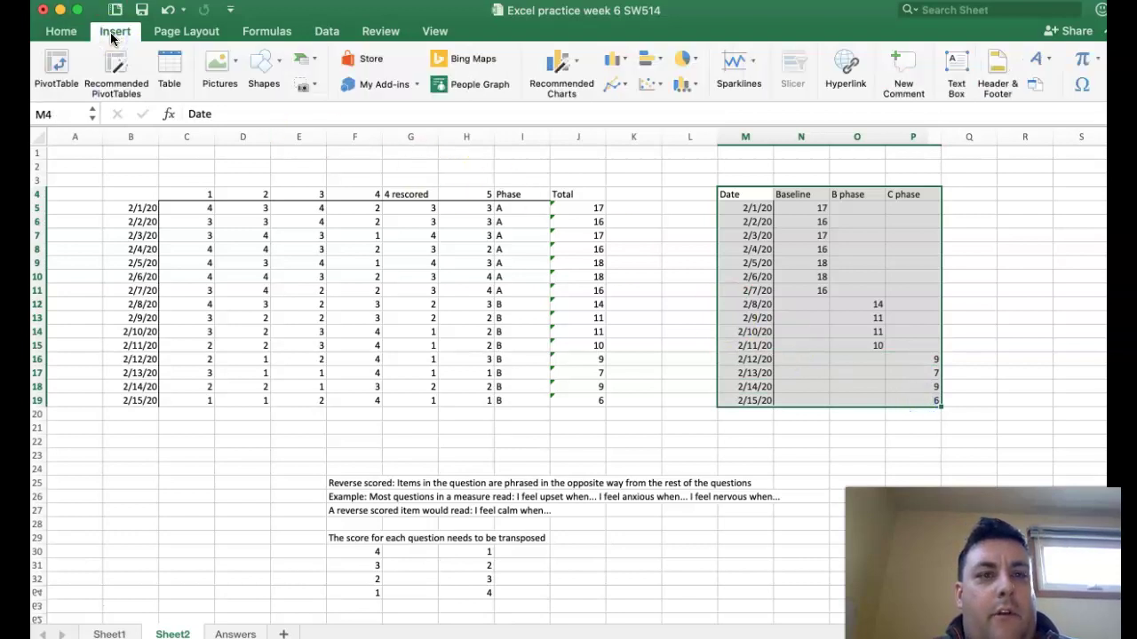
click(614, 85)
click(643, 250)
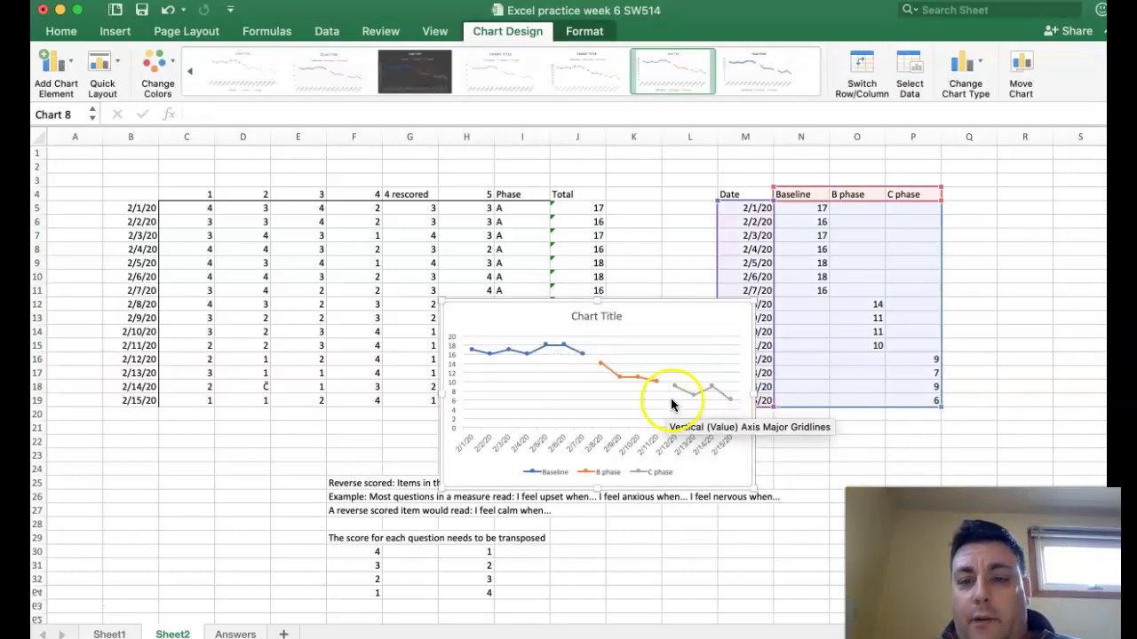
Cut the three-phase line chart from the sheet.
right_click(498, 316)
click(530, 324)
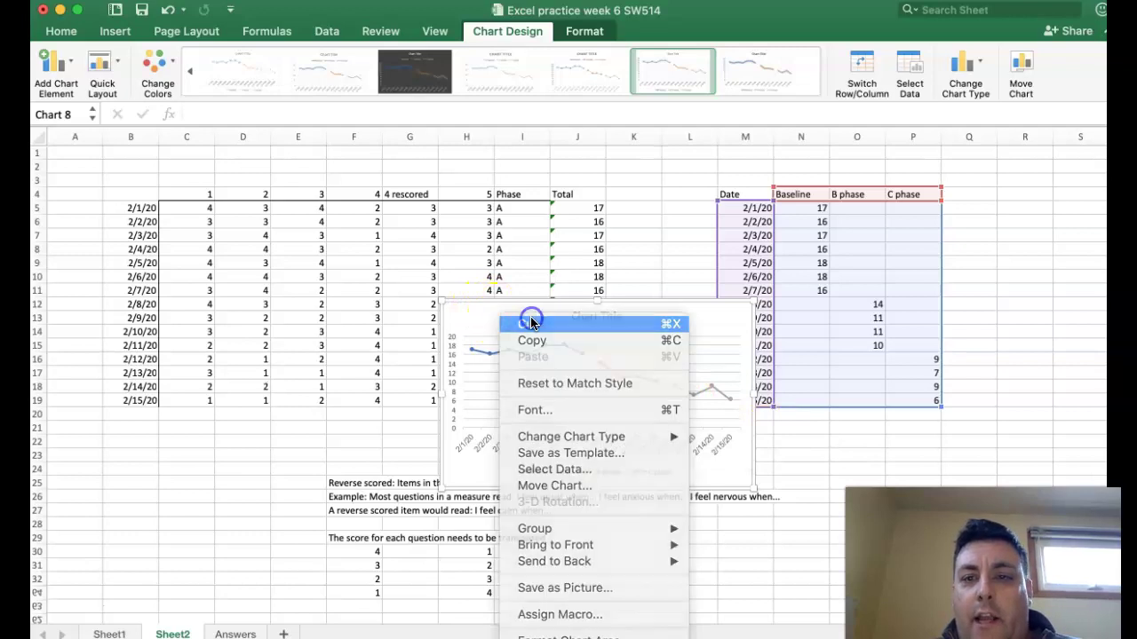
click(904, 235)
Clear the C phase heading in P4 and move the P16:P19 totals to N16:N19 under Baseline.
click(908, 193)
key(Delete)
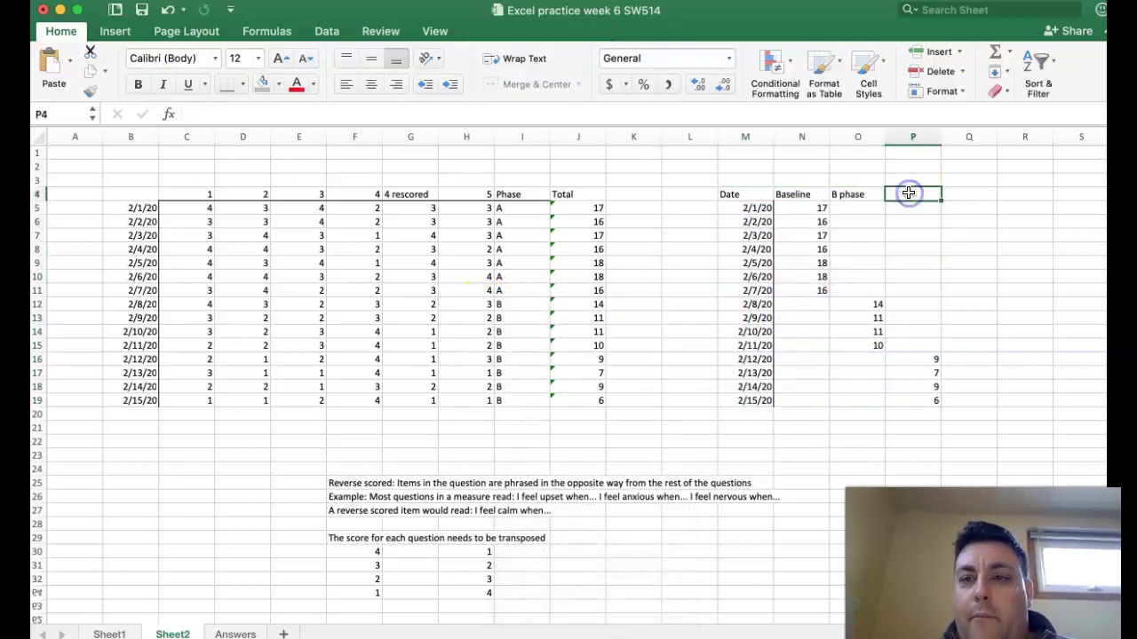
click(921, 357)
drag(921, 357, 921, 400)
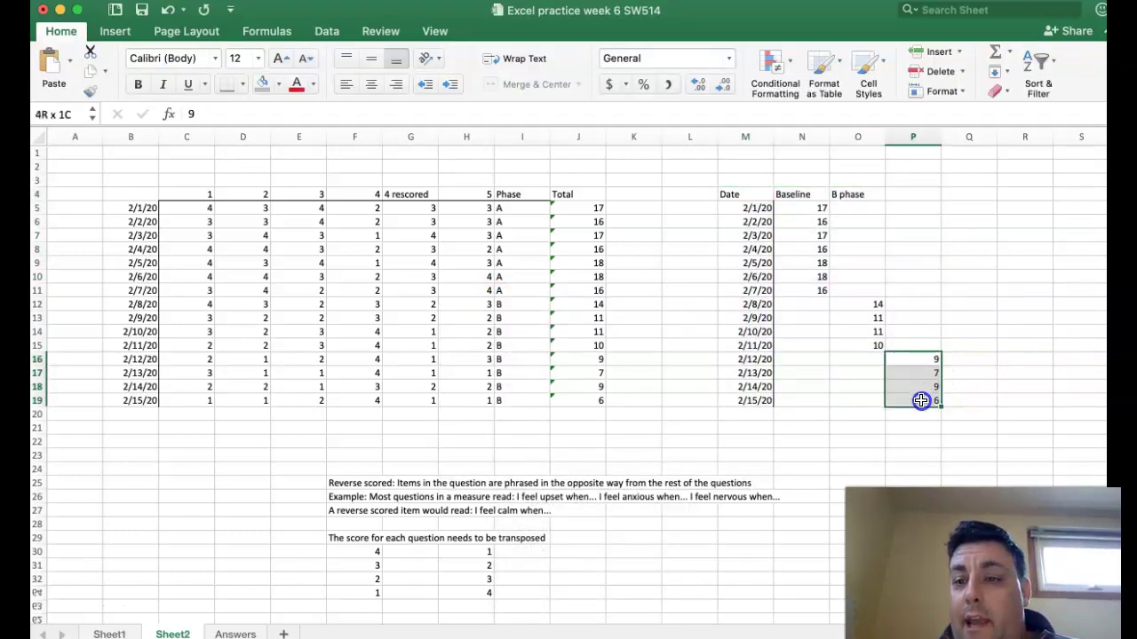
key(super+x)
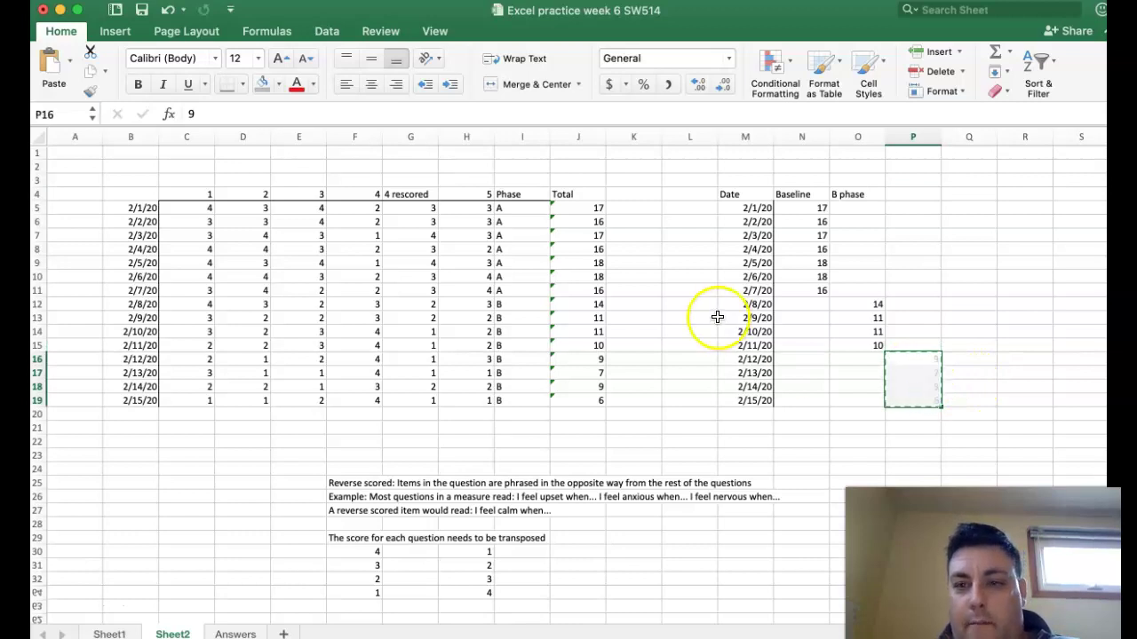
click(792, 358)
key(super+v)
click(970, 359)
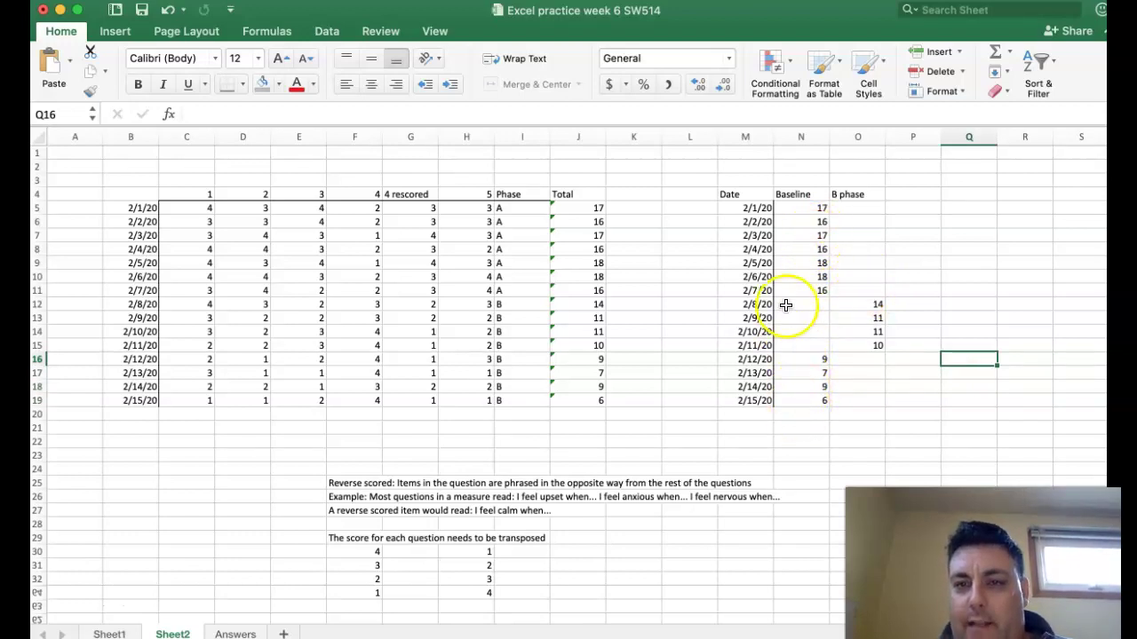
Insert a Line with Markers chart from the Date, Baseline and B phase data in M4:O19.
click(755, 193)
drag(755, 194, 852, 398)
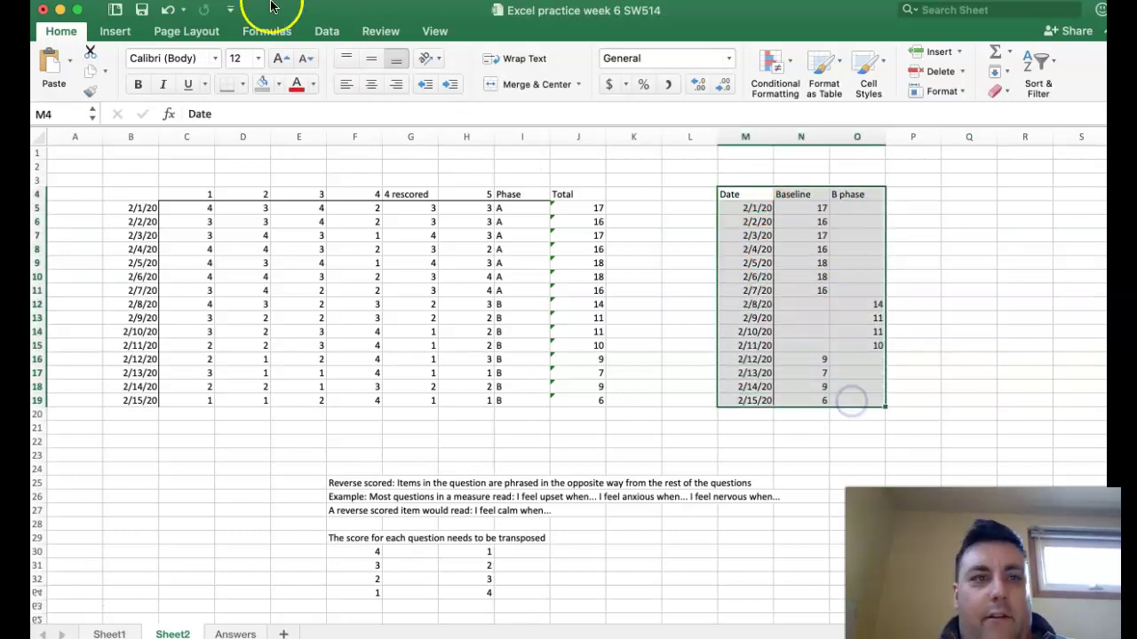
click(118, 33)
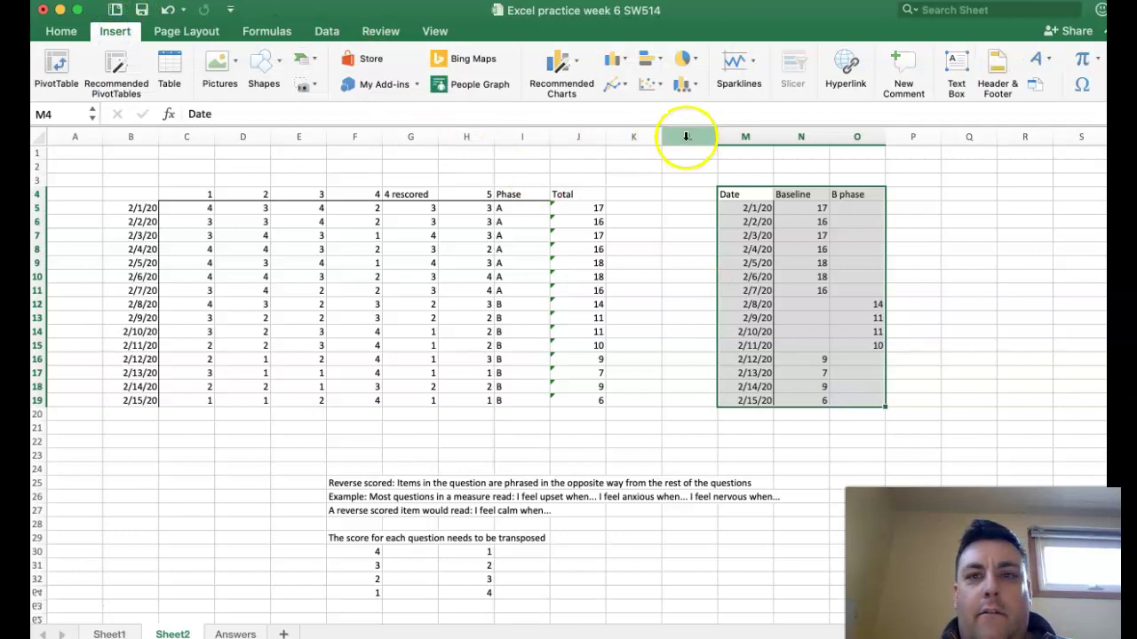
click(614, 84)
click(638, 240)
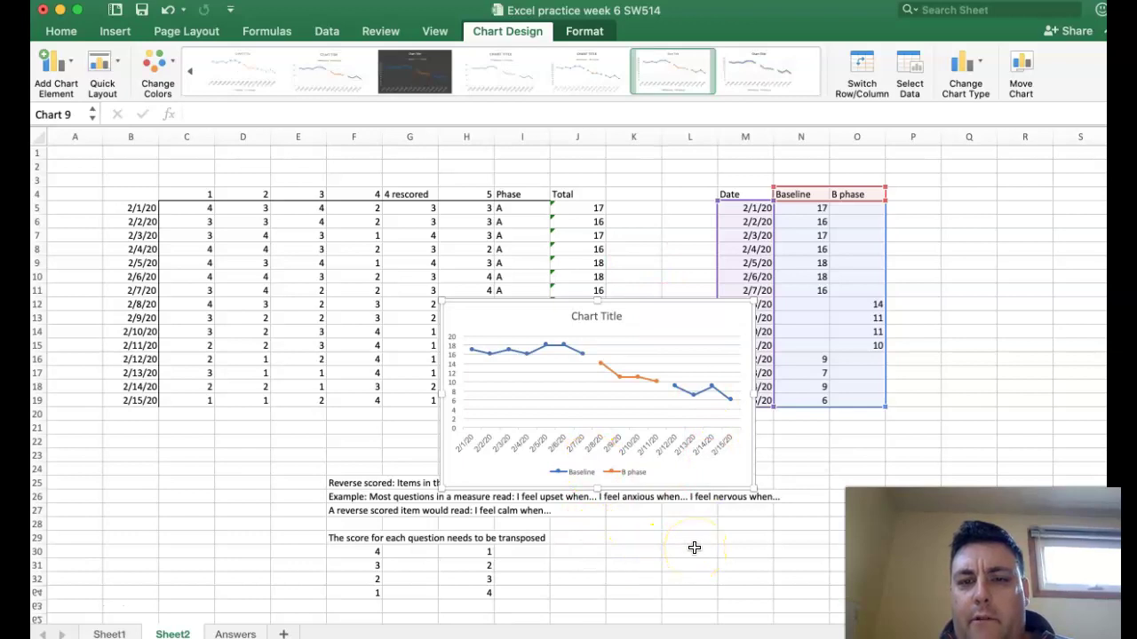
click(597, 319)
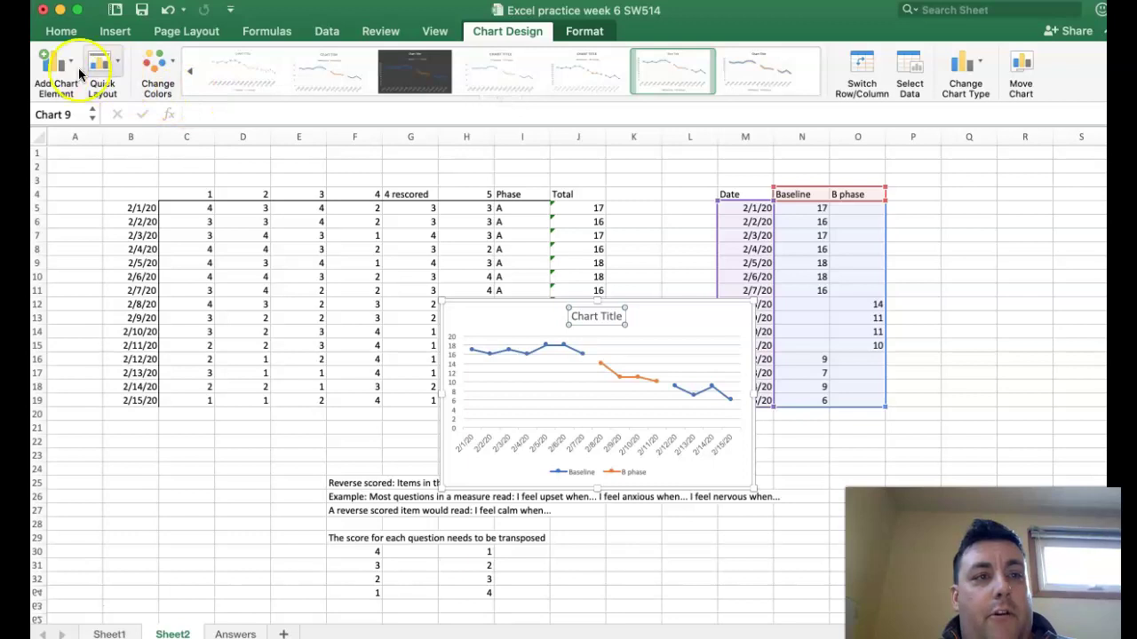
click(55, 69)
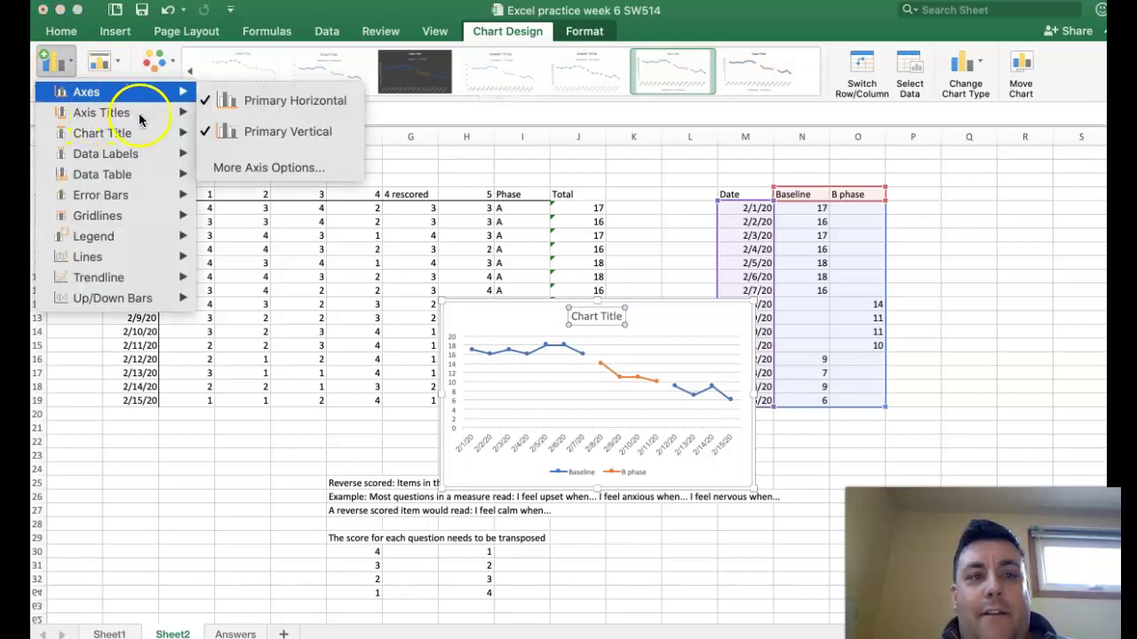
mouse_move(147, 116)
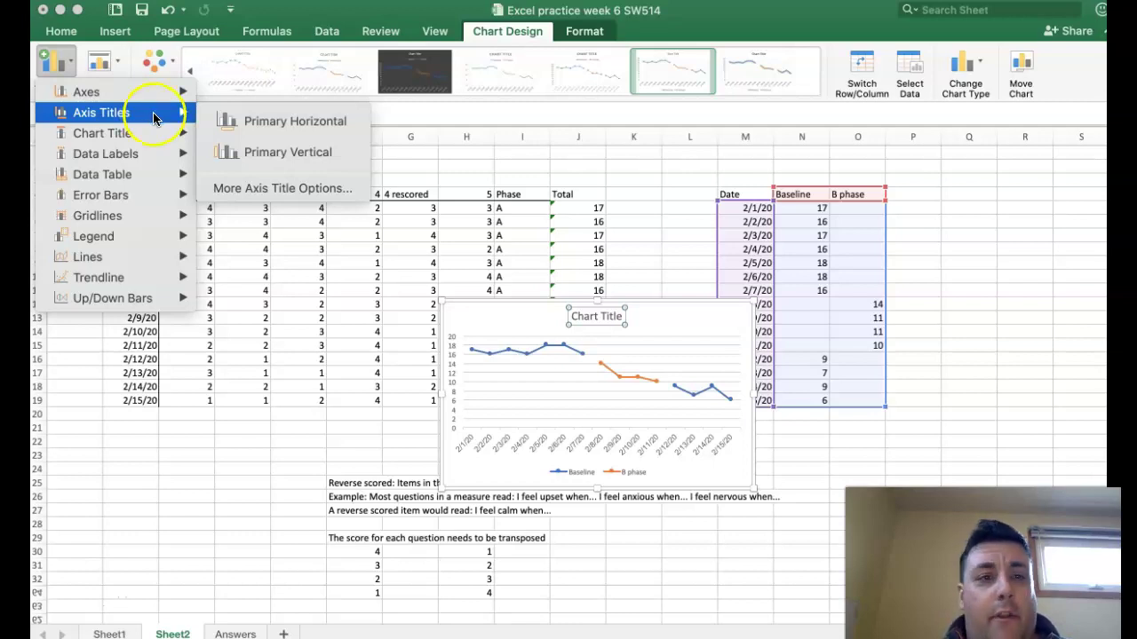
click(500, 322)
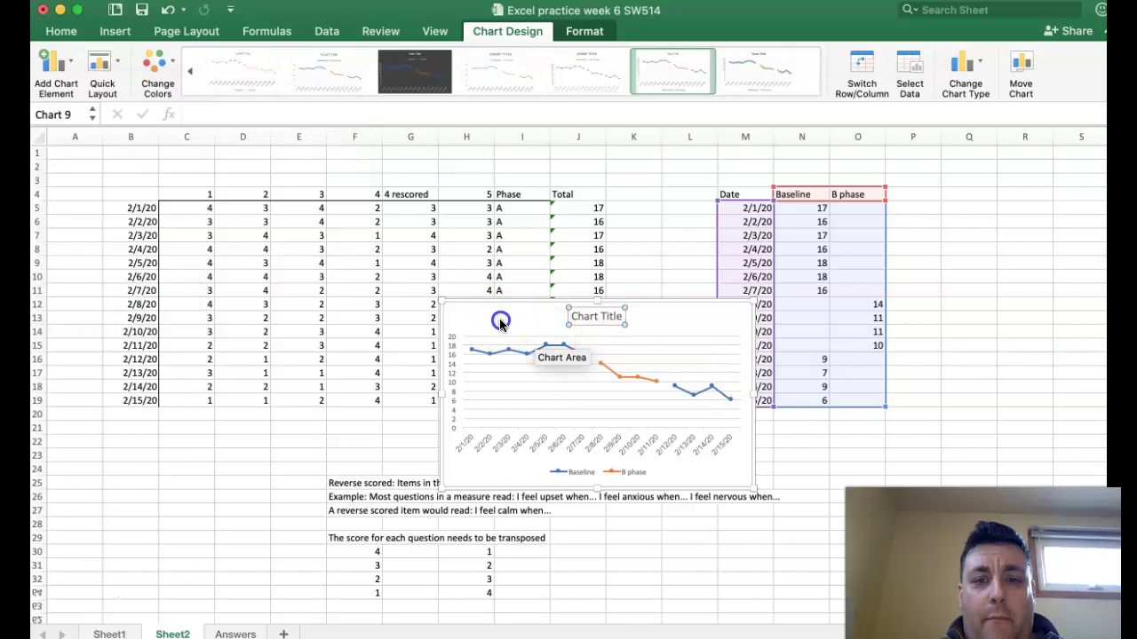
right_click(512, 311)
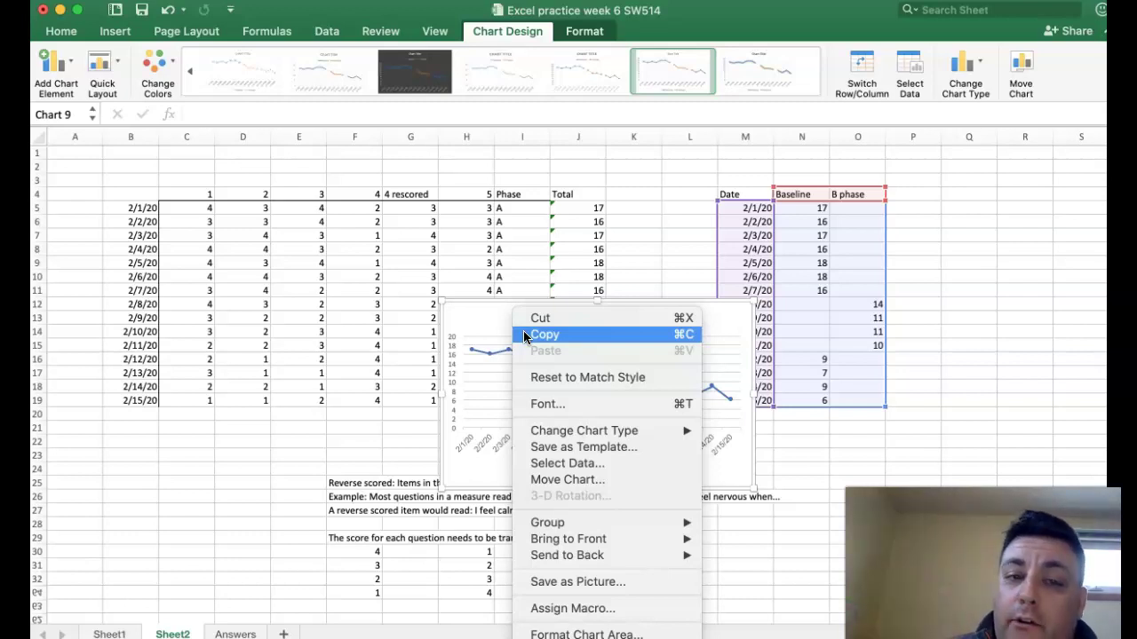
click(1016, 363)
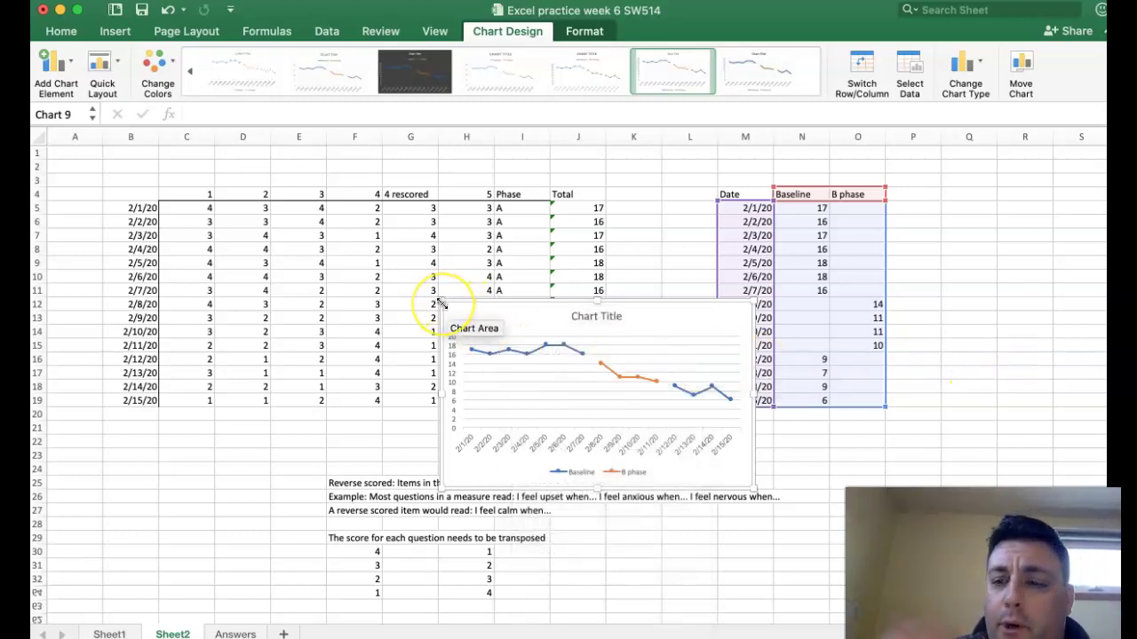
Enlarge the chart and place it over about B3:J21, leaving the Date, Baseline and B phase columns uncovered.
drag(441, 305, 322, 228)
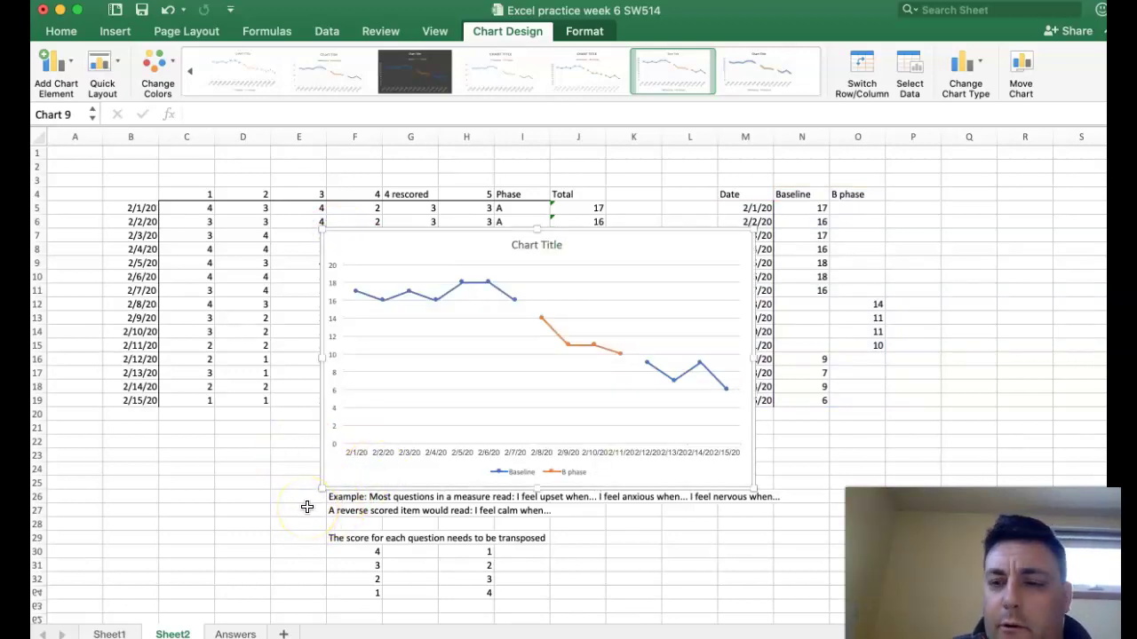
drag(321, 489, 275, 531)
mouse_move(511, 535)
mouse_down()
mouse_move(515, 438)
mouse_move(516, 524)
mouse_up()
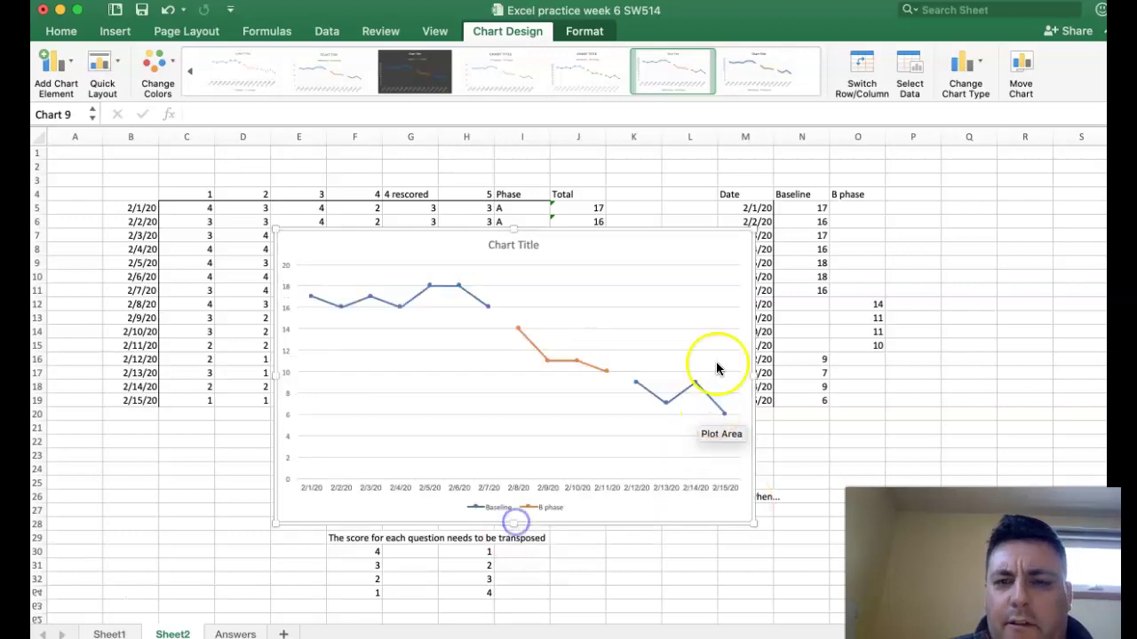
drag(753, 230, 820, 184)
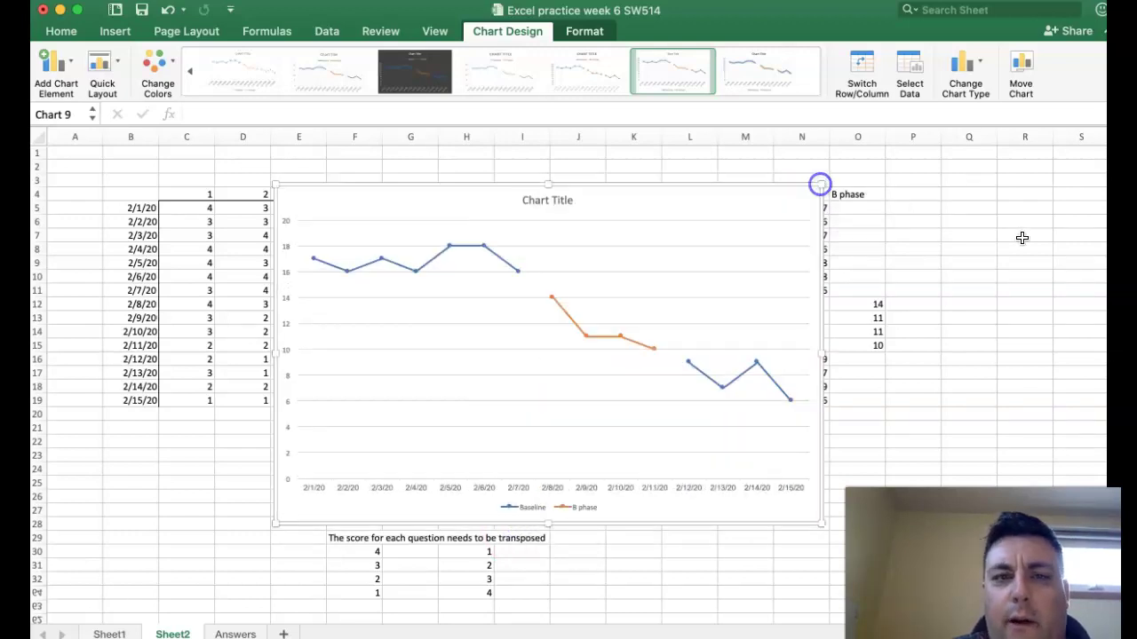
drag(282, 195, 355, 264)
click(977, 337)
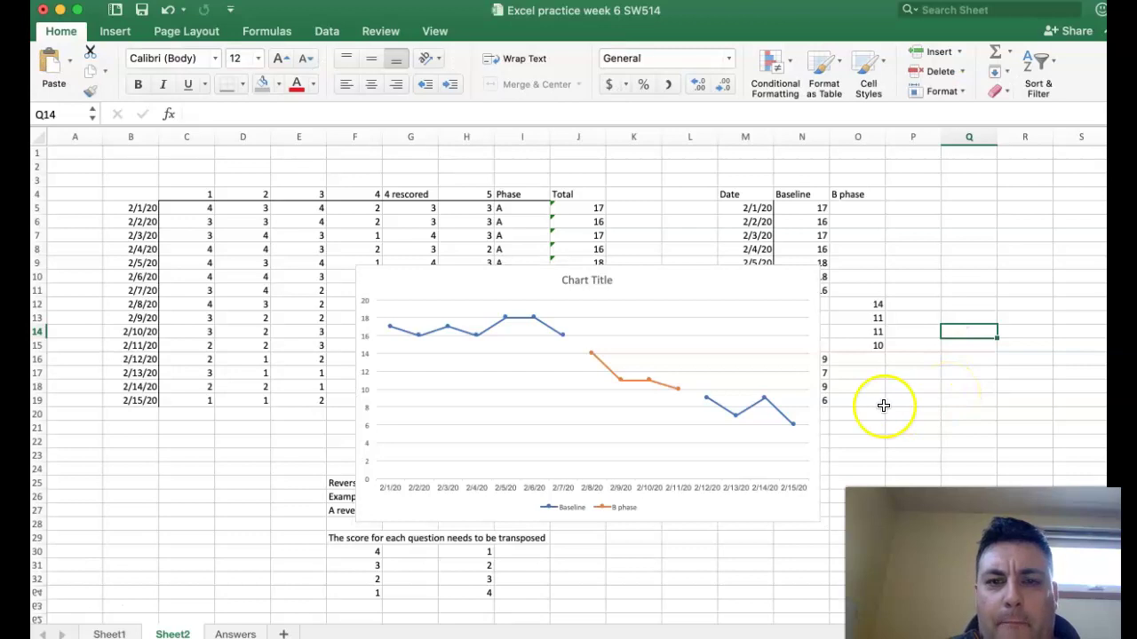
drag(454, 305, 393, 192)
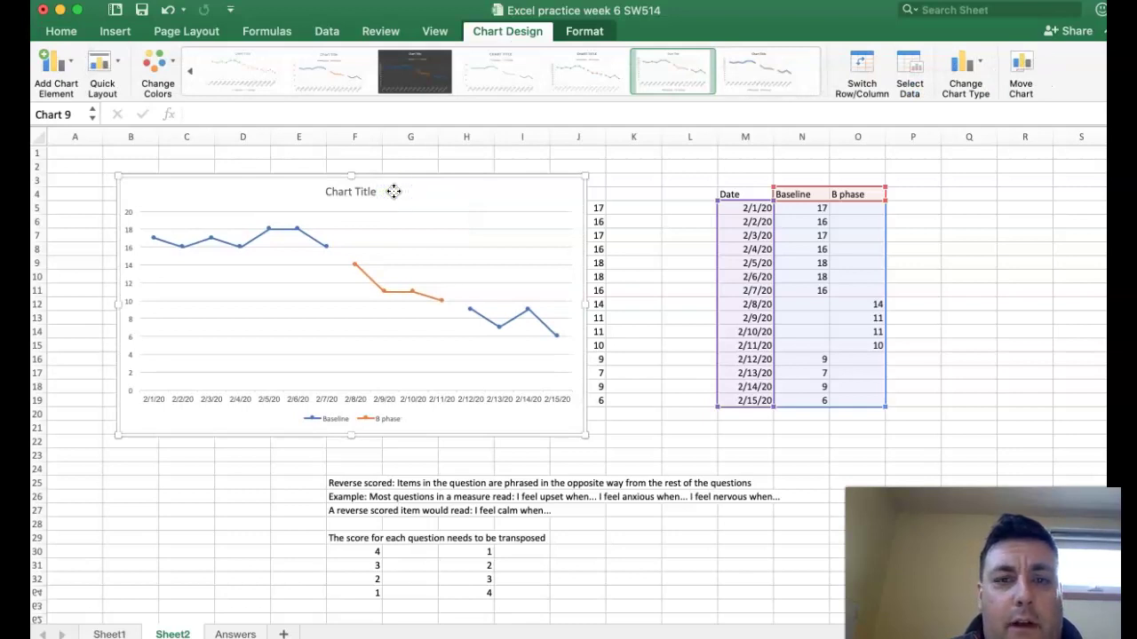